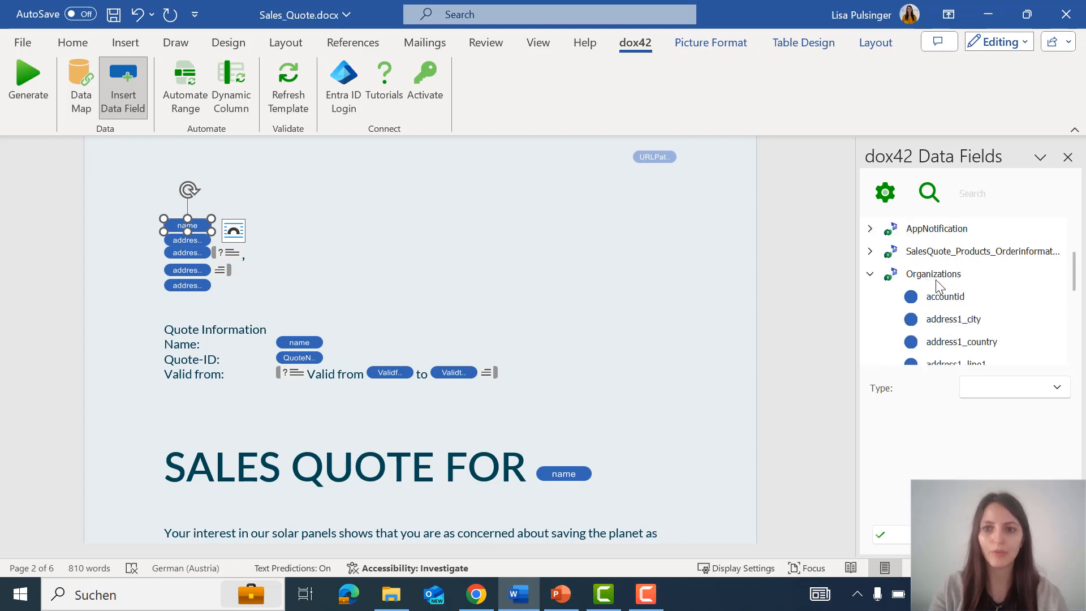
- Insert the Organizations accountid data field below the address block, delete it again and close the data fields list
click(292, 293)
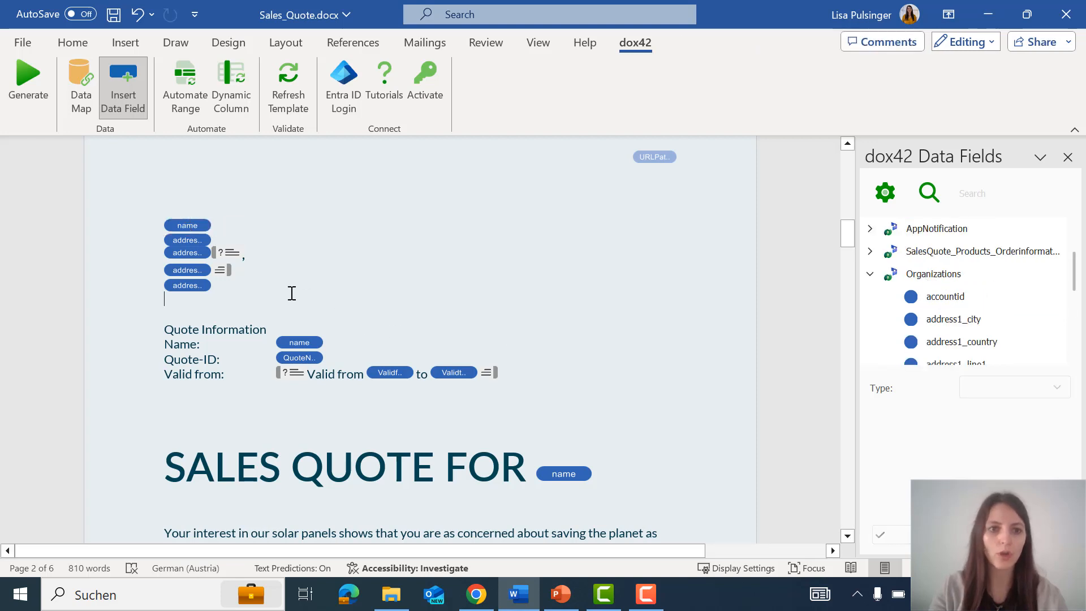
click(940, 304)
double_click(940, 305)
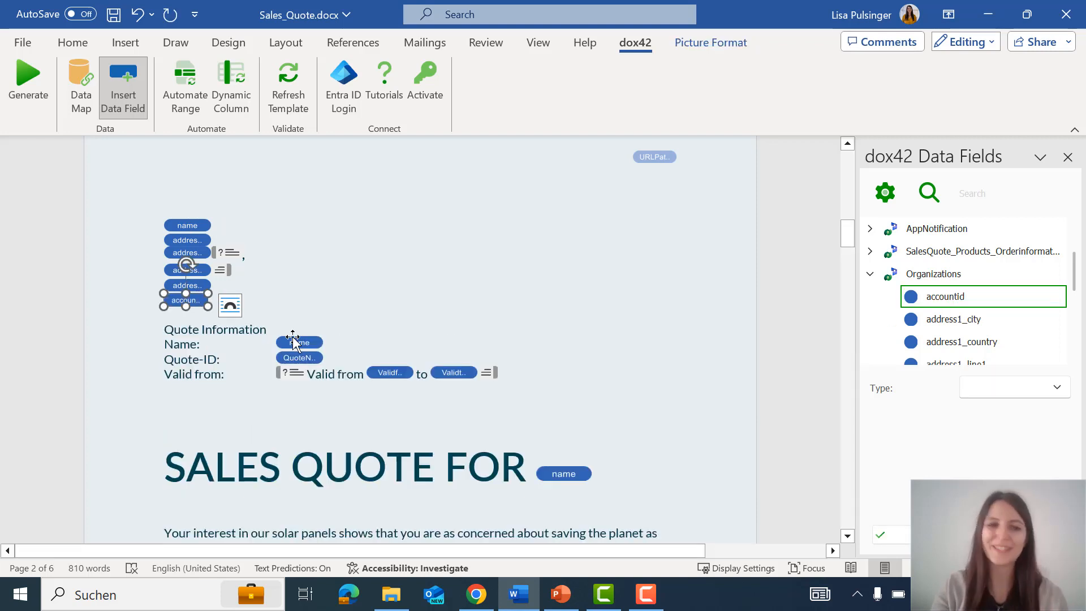
key(Delete)
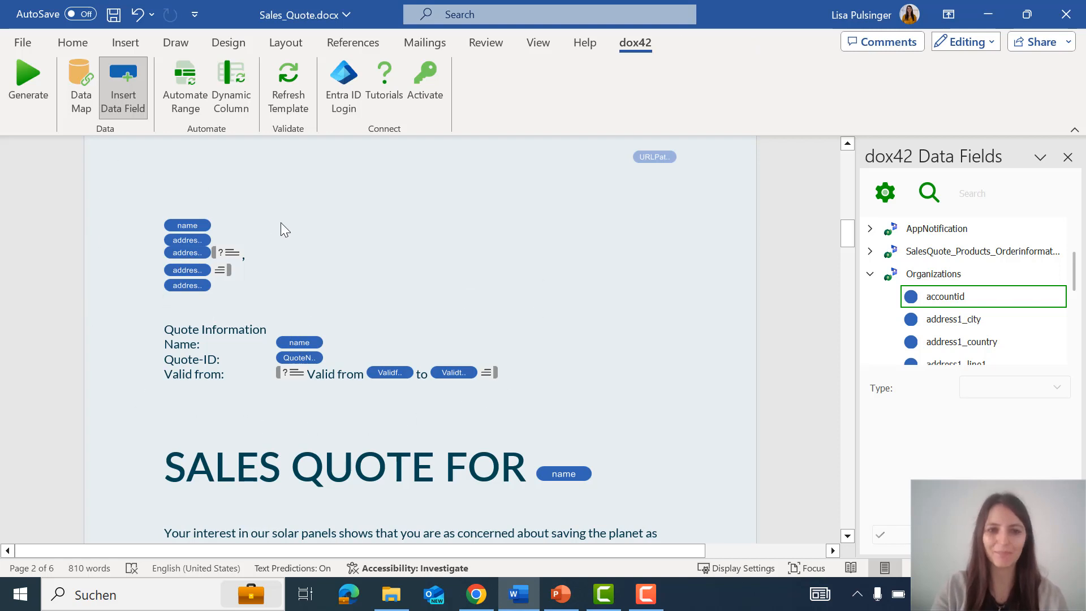
click(1073, 165)
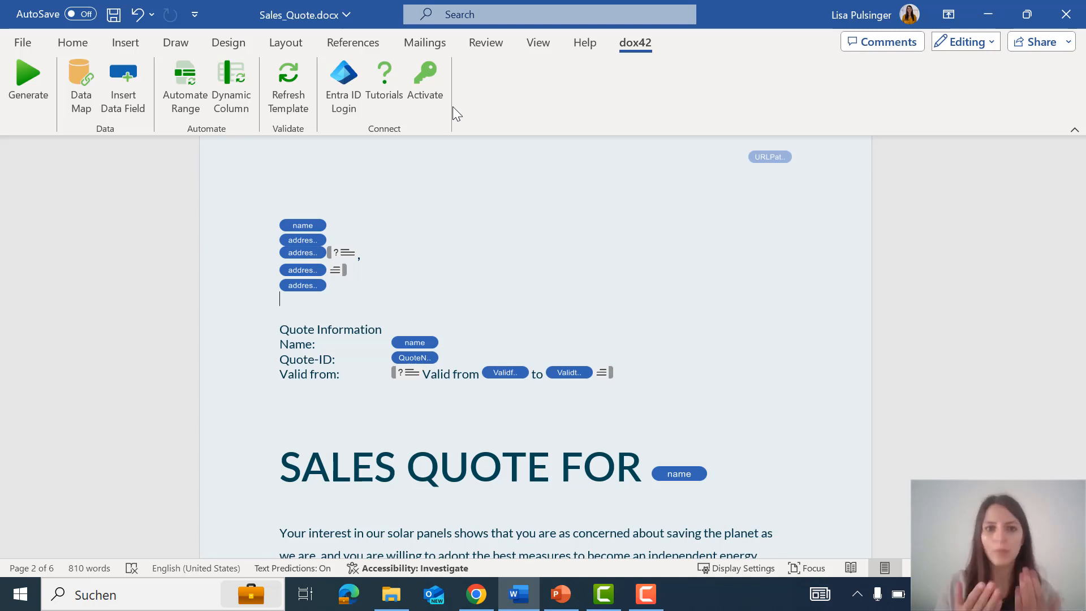
- Download the Employee Contract sample template from the dox42 tutorials and save EmployeeContract_EN.zip to the Desktop
click(382, 93)
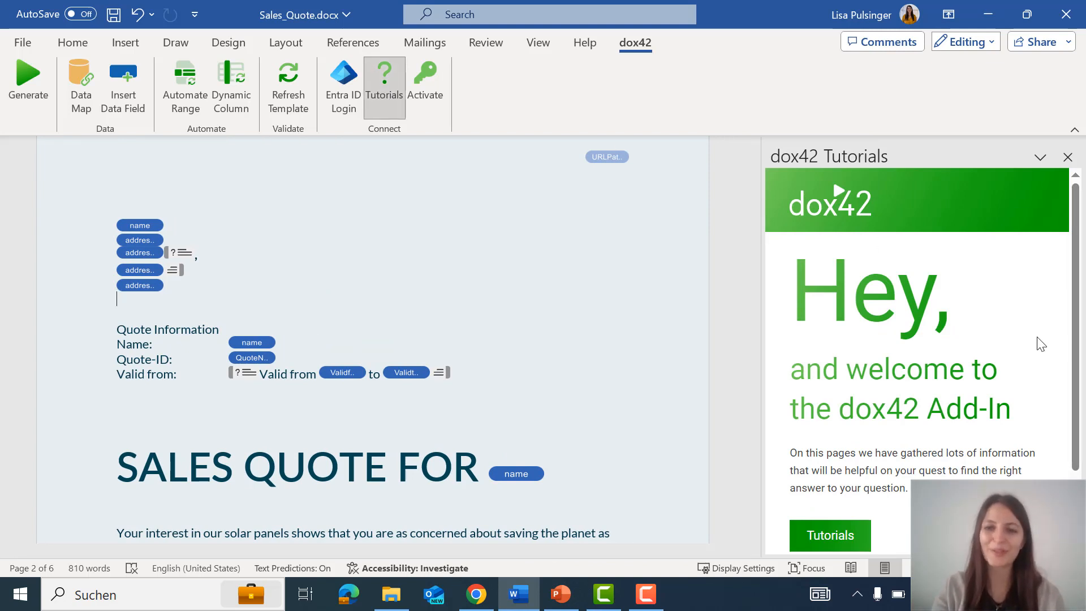
scroll(990, 350, down, 3)
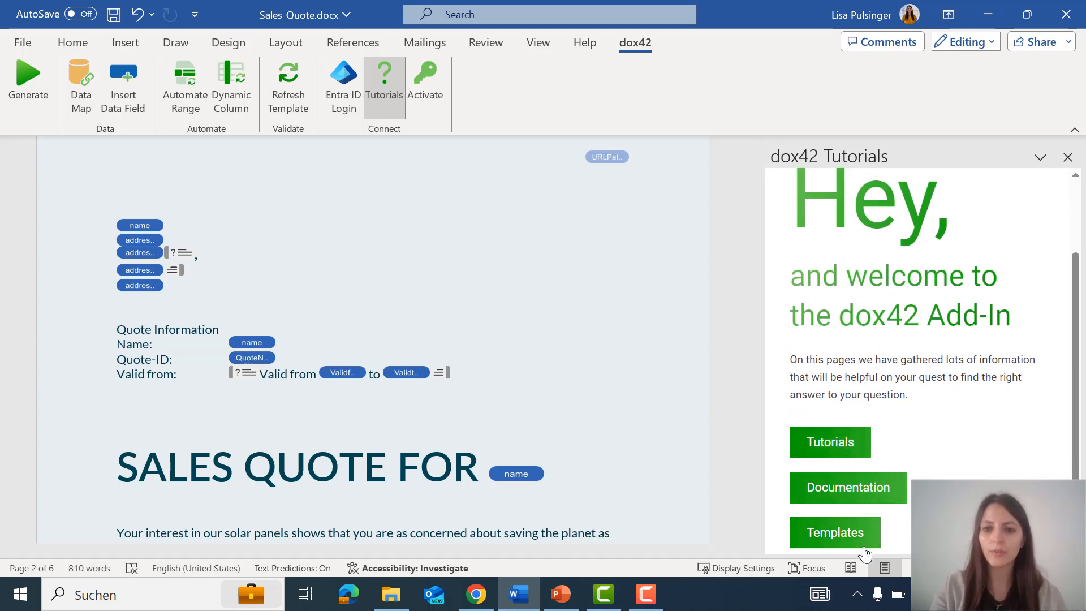
click(835, 535)
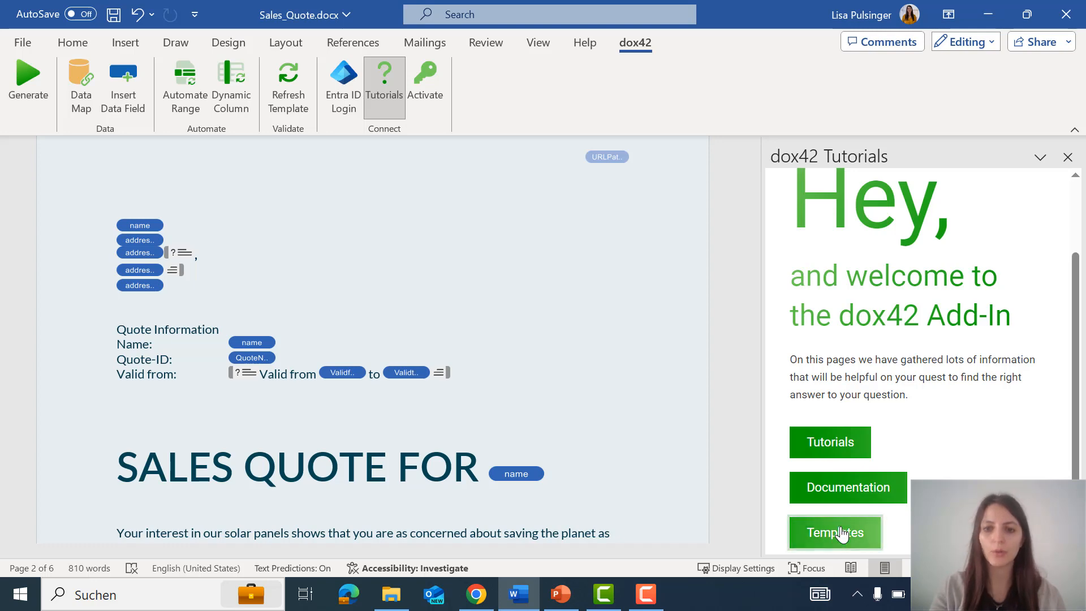
scroll(865, 365, down, 6)
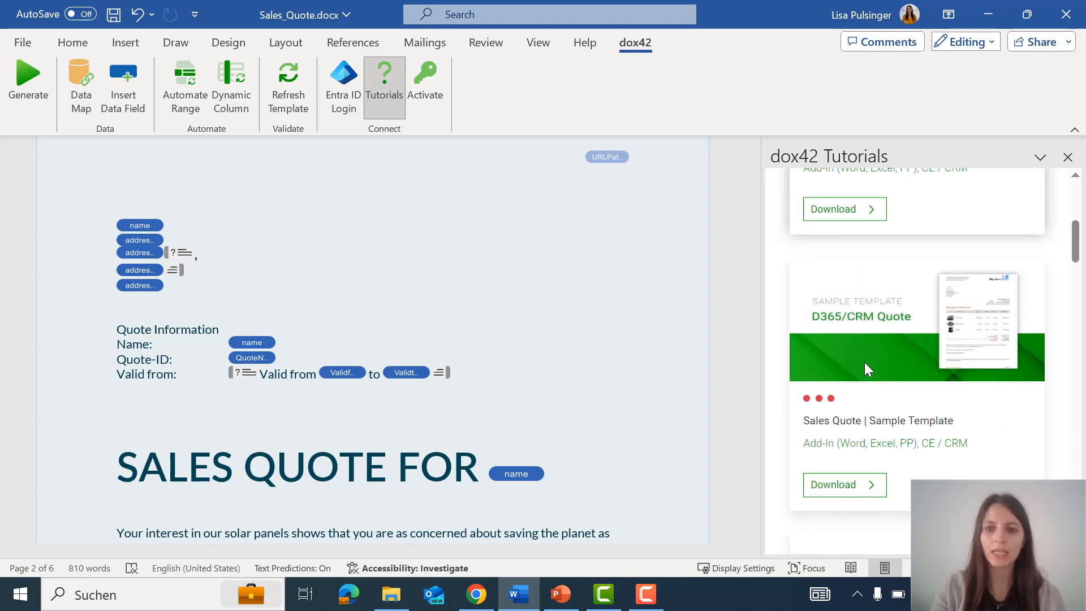
scroll(869, 369, down, 10)
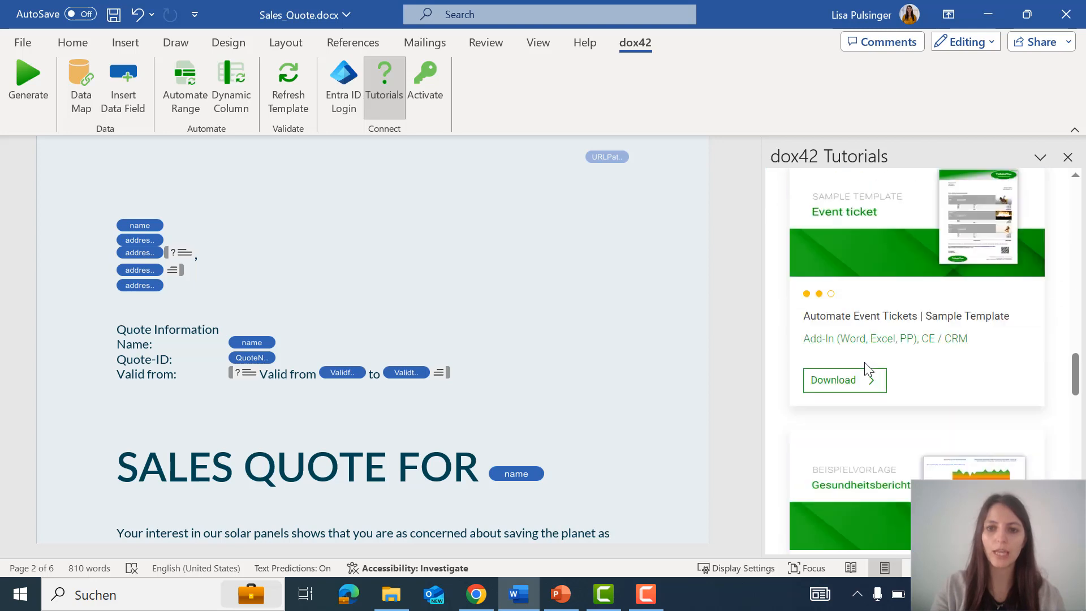
scroll(864, 369, down, 5)
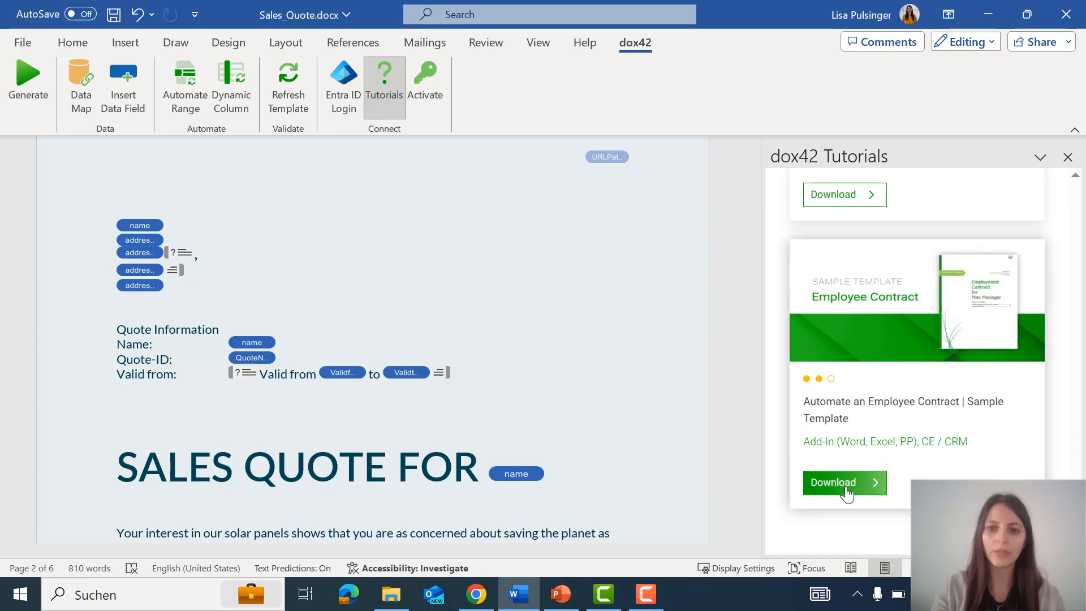
click(847, 490)
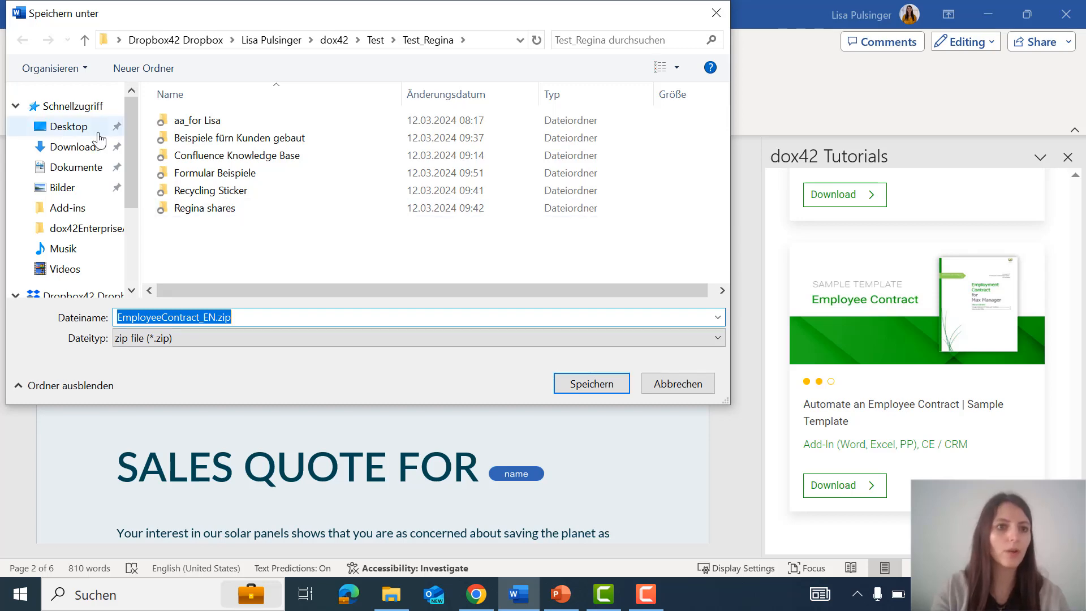
click(74, 133)
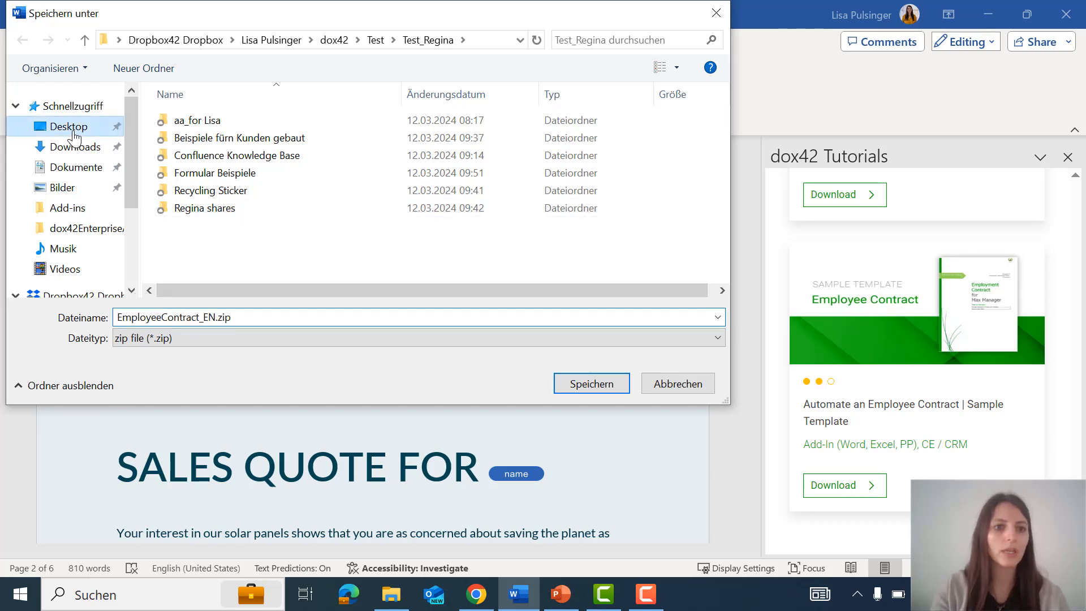
click(592, 385)
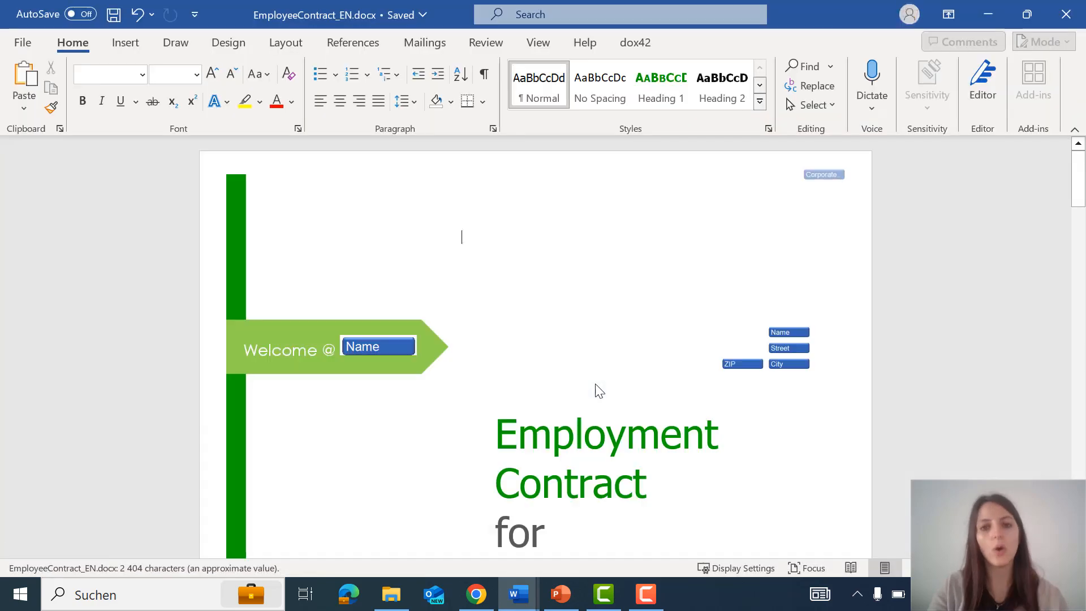
- Refresh the EmployeeContract_EN.docx template, check its data fields on the cover page and minimize the document
scroll(595, 384, down, 5)
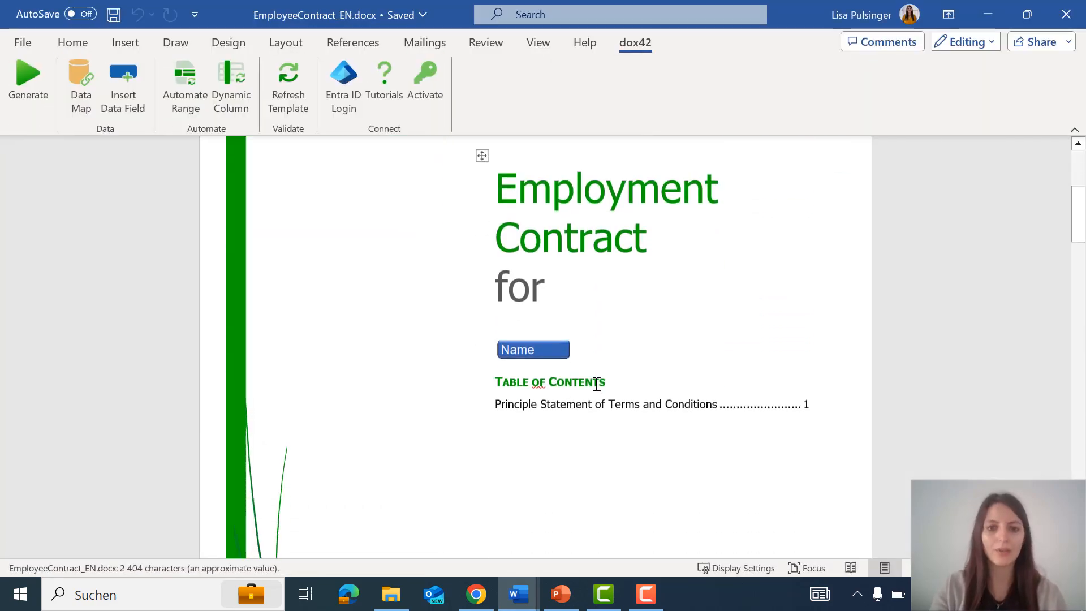
scroll(594, 384, up, 5)
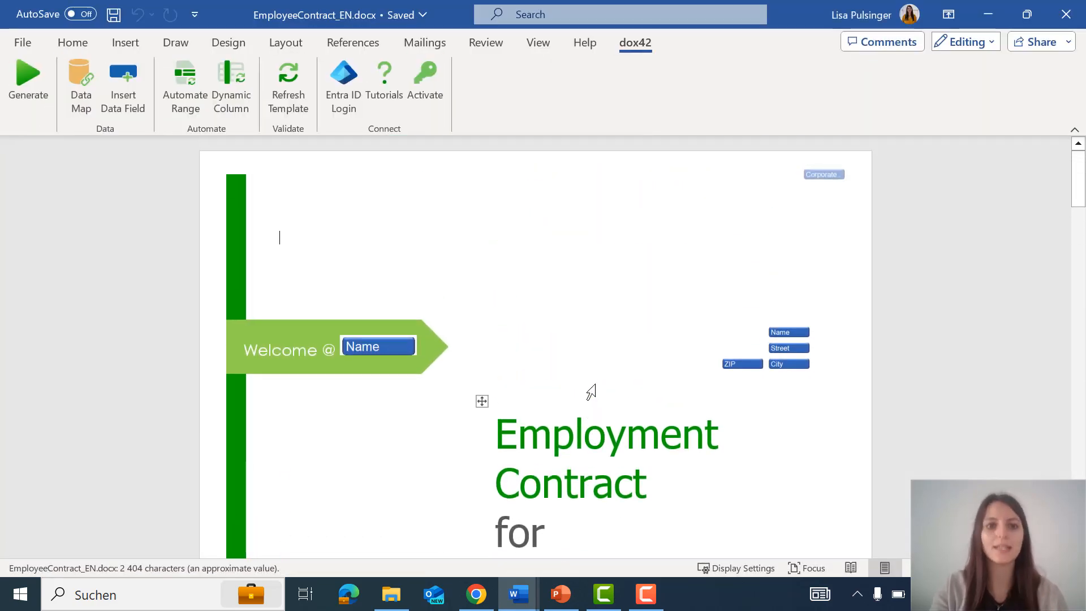
click(300, 101)
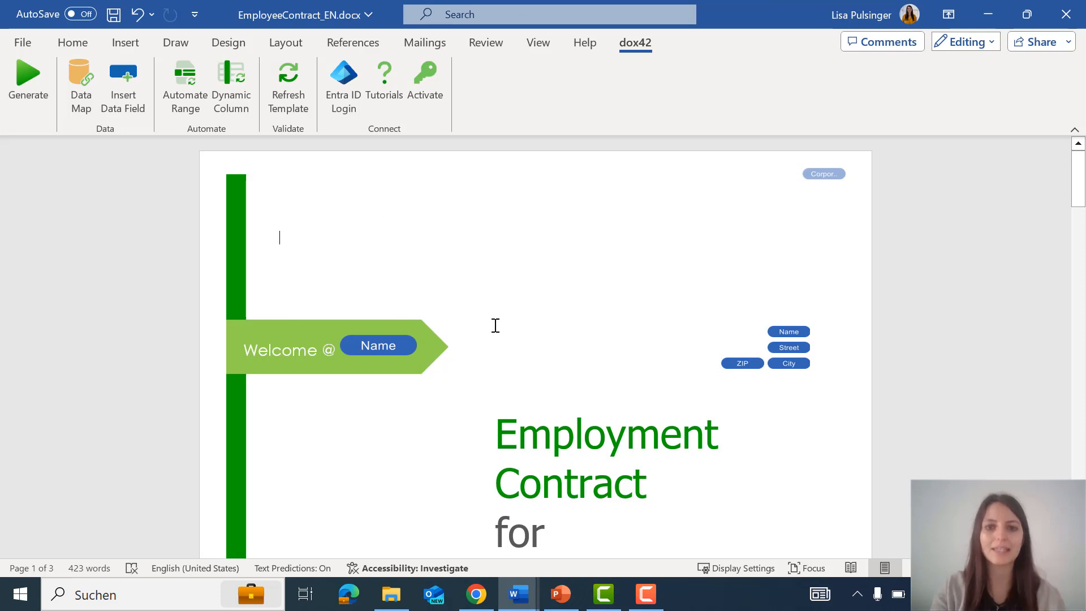
scroll(491, 328, down, 1)
scroll(491, 328, down, 3)
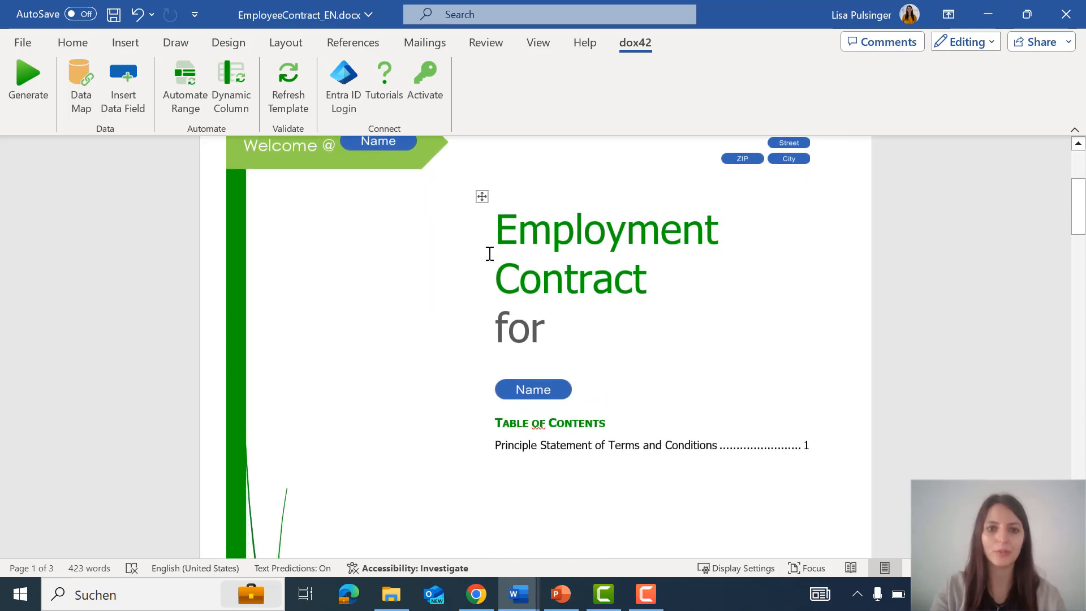
scroll(799, 276, up, 4)
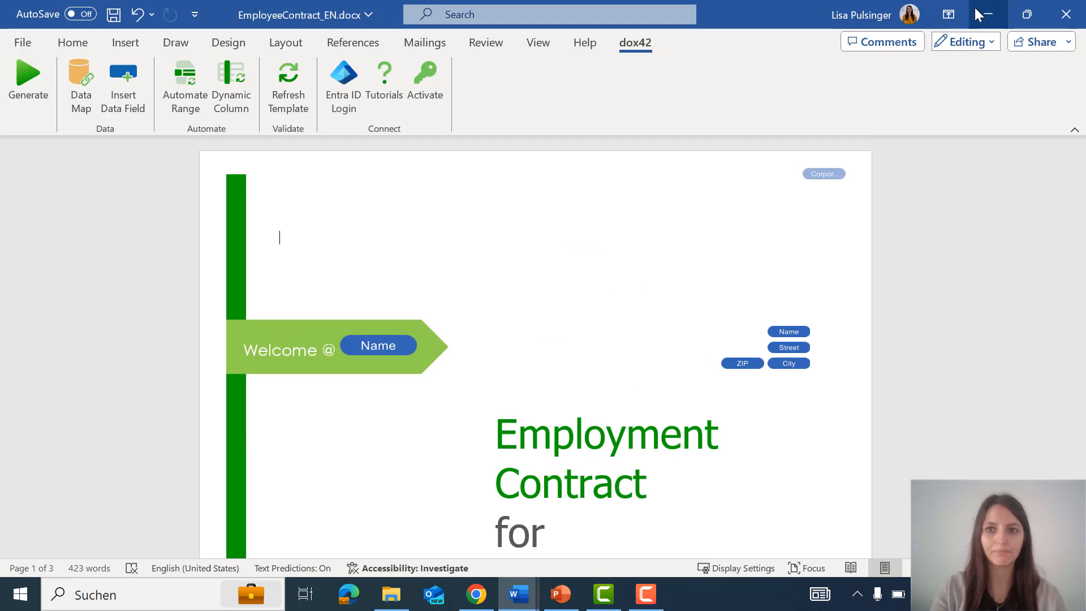
click(977, 13)
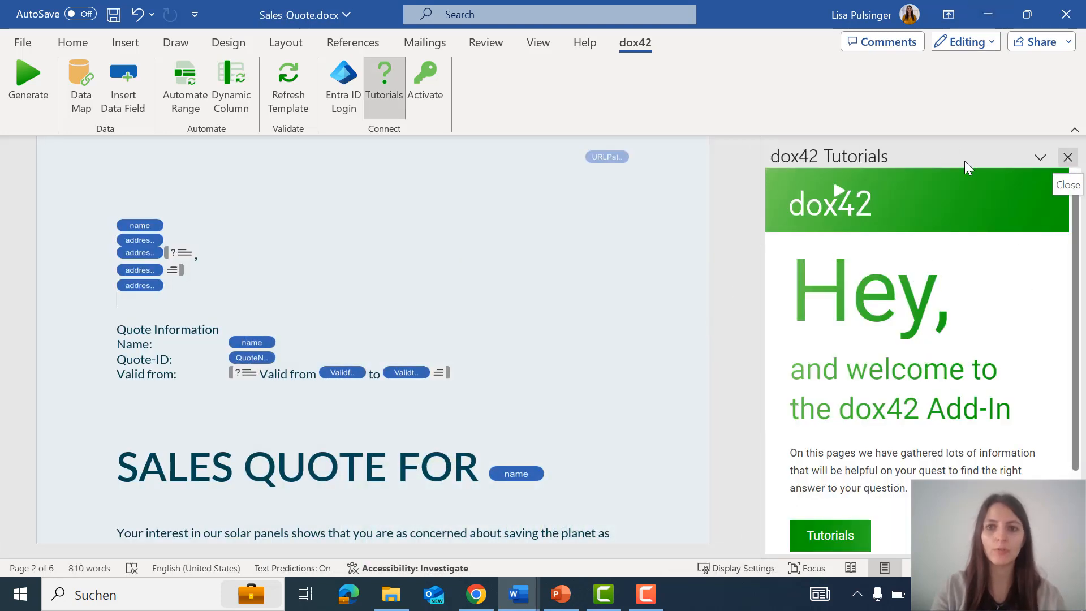
- View the dox42 Enterprise Add-In PDF from the tutorials' documentation, then close it and the tutorials
scroll(882, 433, down, 2)
scroll(880, 432, up, 2)
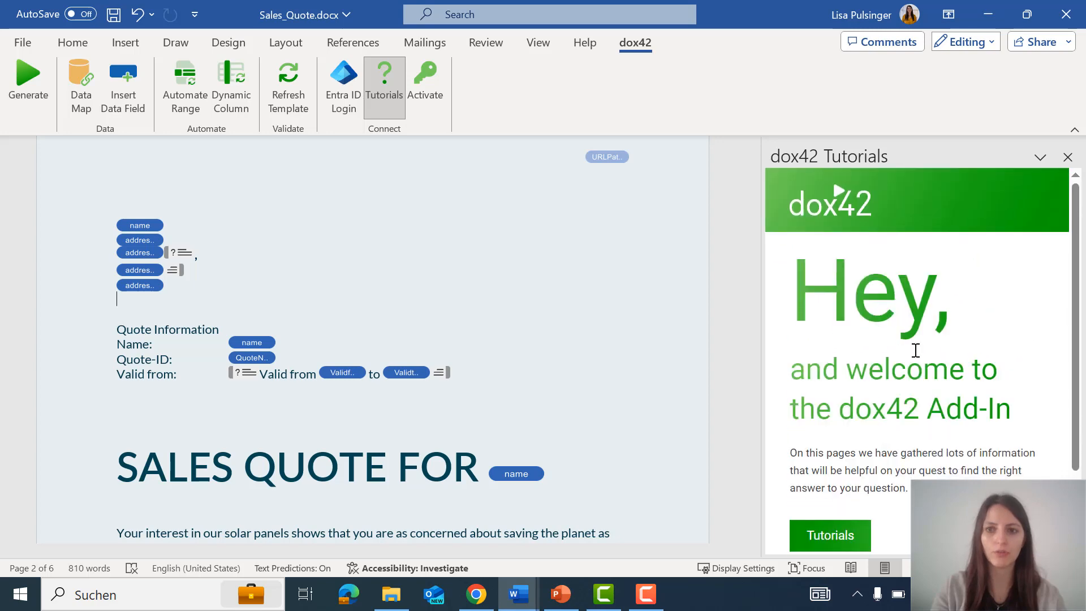
scroll(837, 488, down, 2)
click(842, 490)
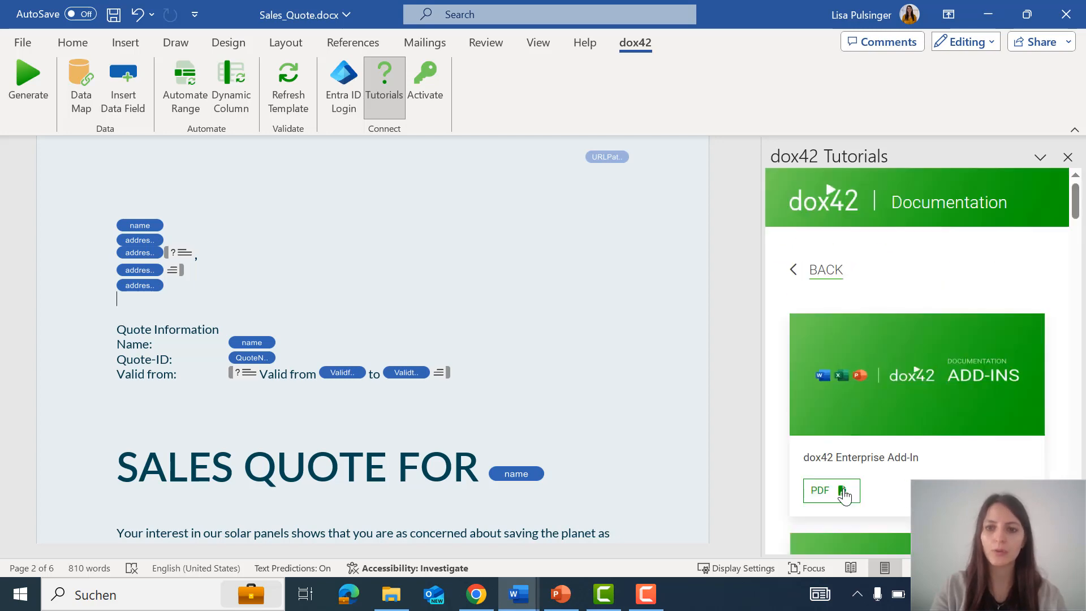
click(832, 489)
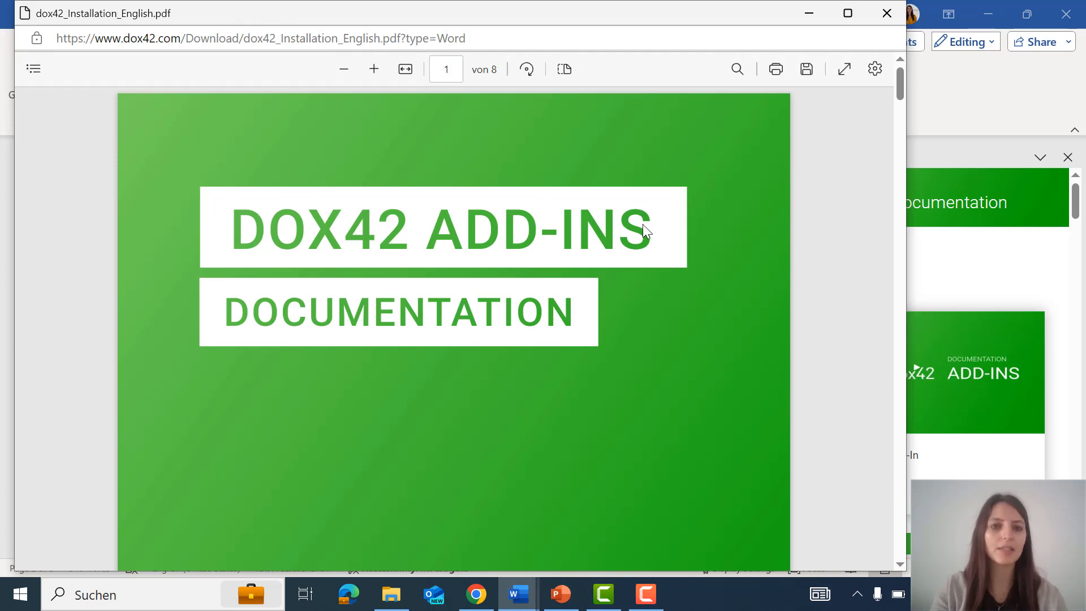
scroll(644, 399, down, 5)
scroll(644, 399, up, 5)
click(887, 12)
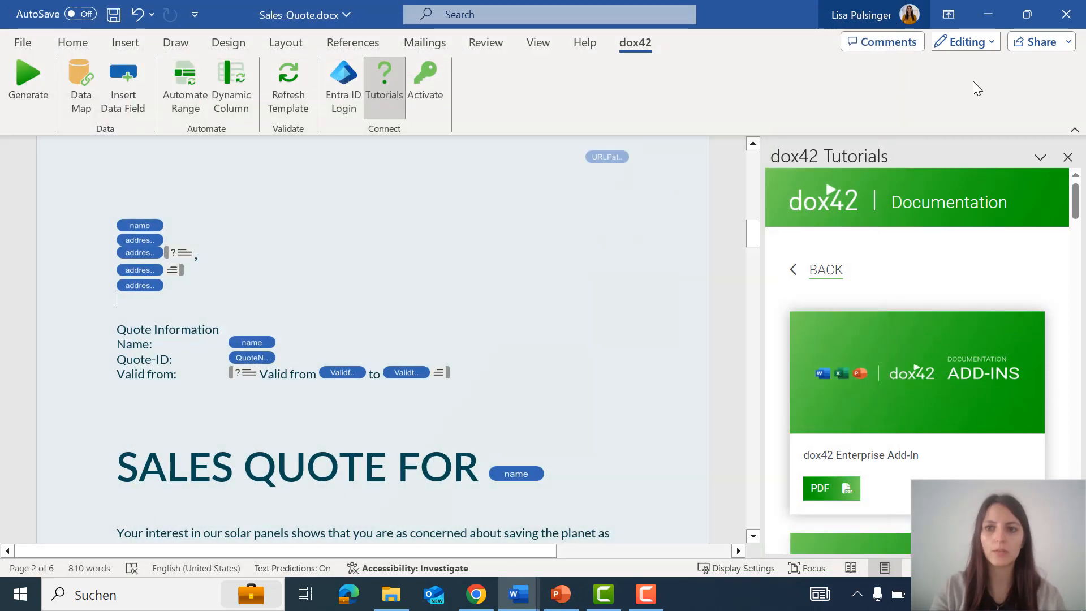
click(1067, 159)
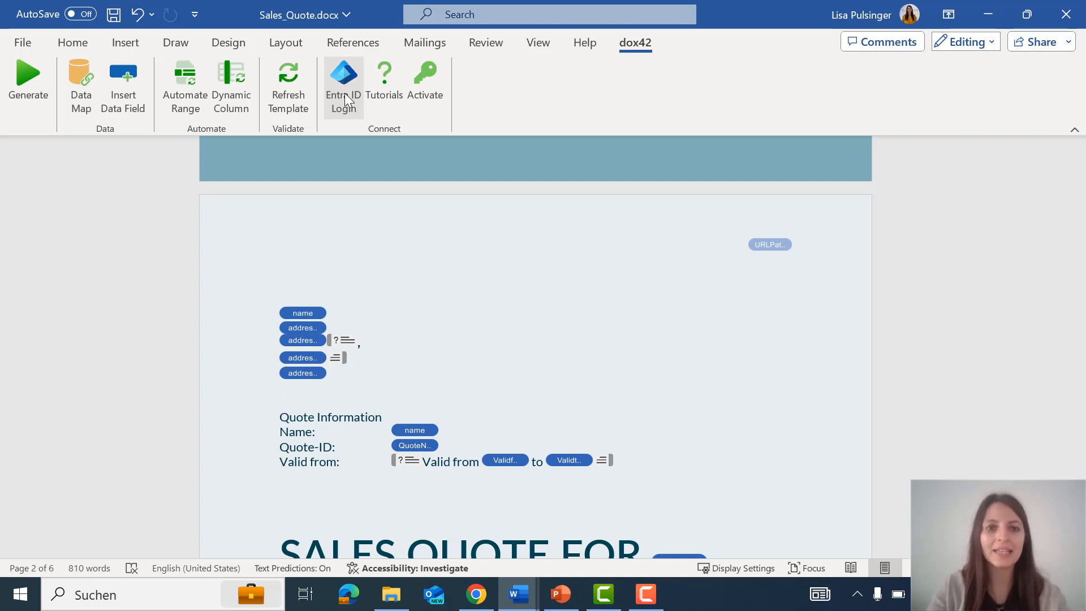
- Open the Entra ID login settings for SharePoint Online, widen the dialog and examine the configured site entries
click(345, 93)
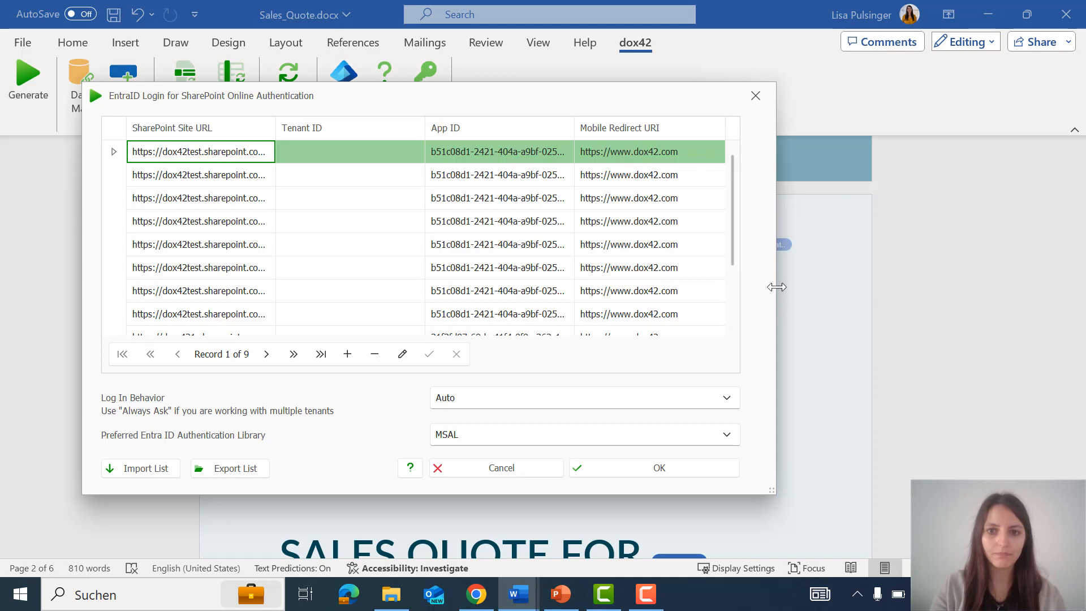
drag(776, 287, 847, 289)
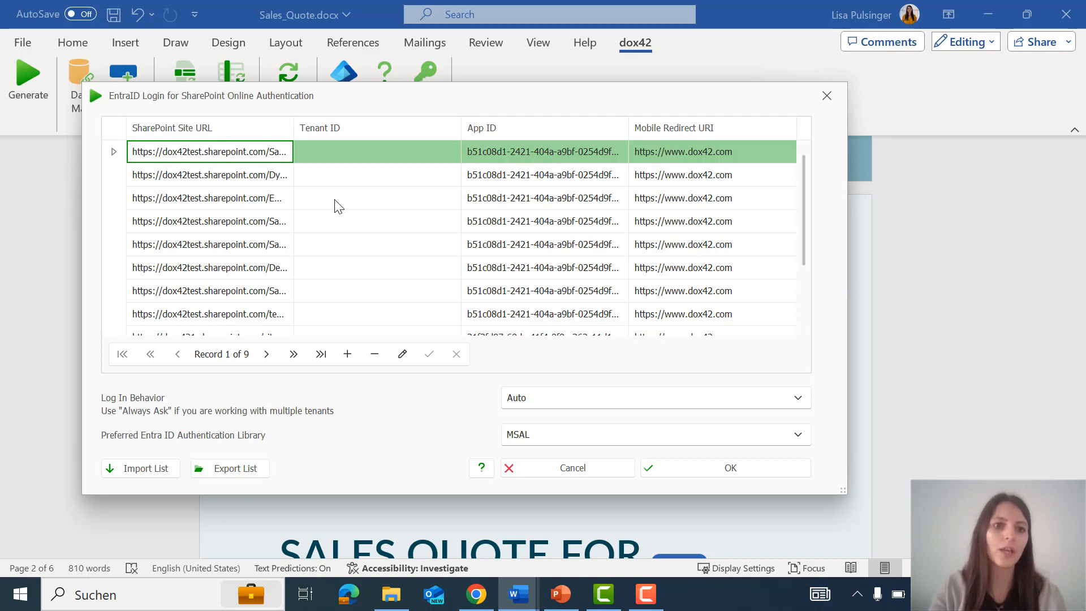
scroll(212, 232, down, 1)
scroll(212, 233, up, 1)
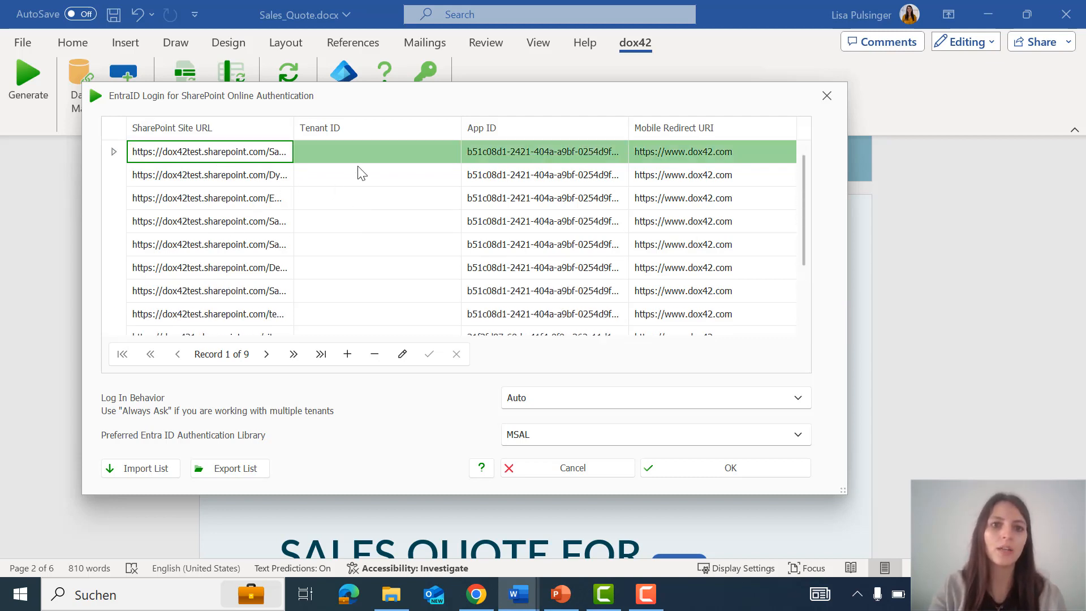
scroll(658, 182, down, 1)
scroll(658, 182, up, 1)
scroll(252, 264, down, 1)
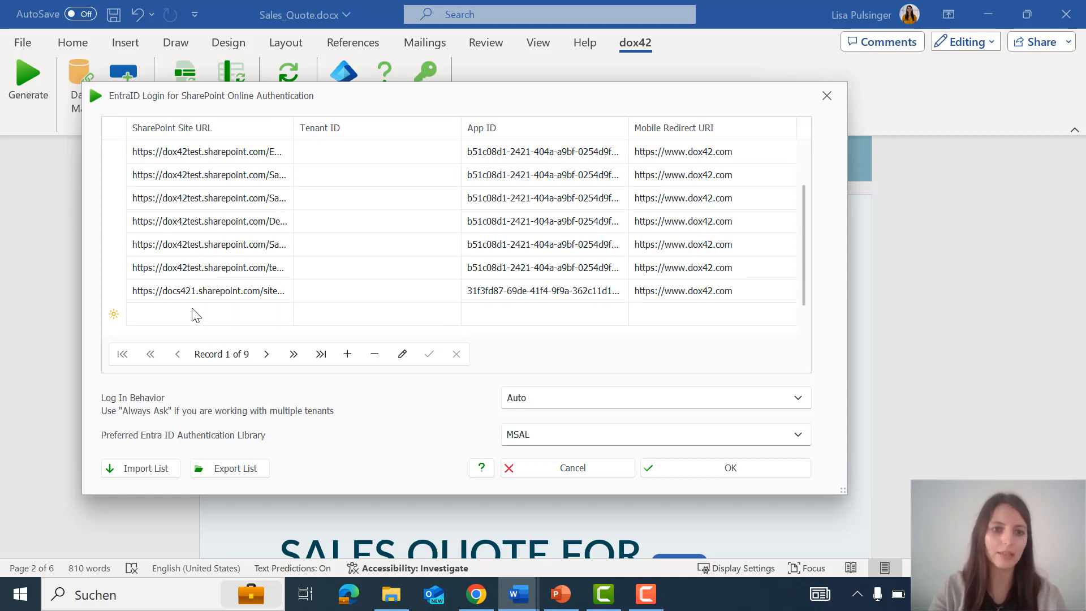
- Export the Entra ID login list as the config file aad_config in the Desktop's SalesQuote folder
click(112, 293)
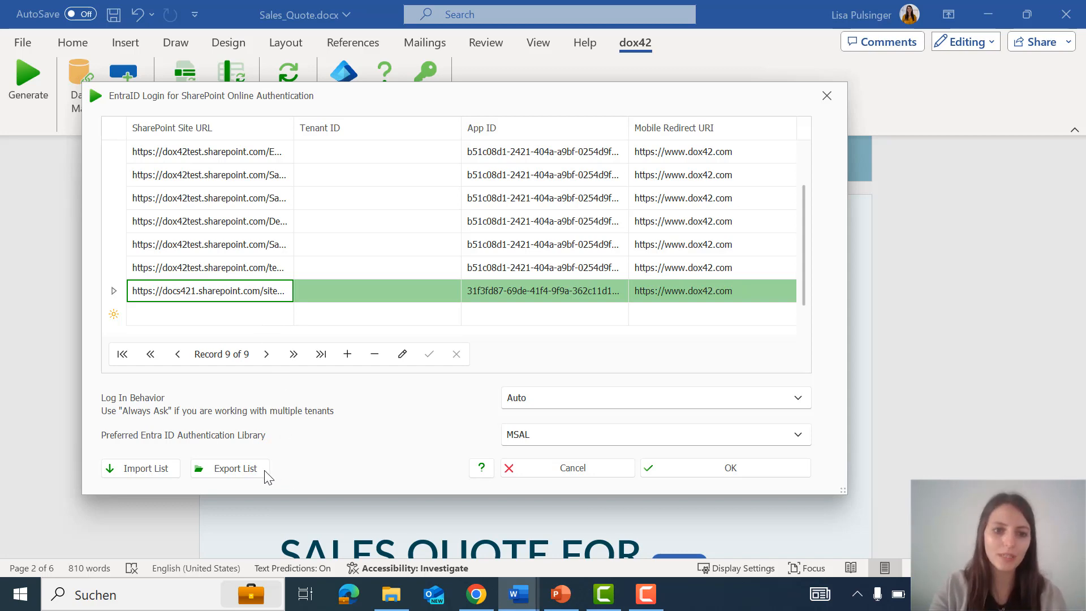
click(216, 469)
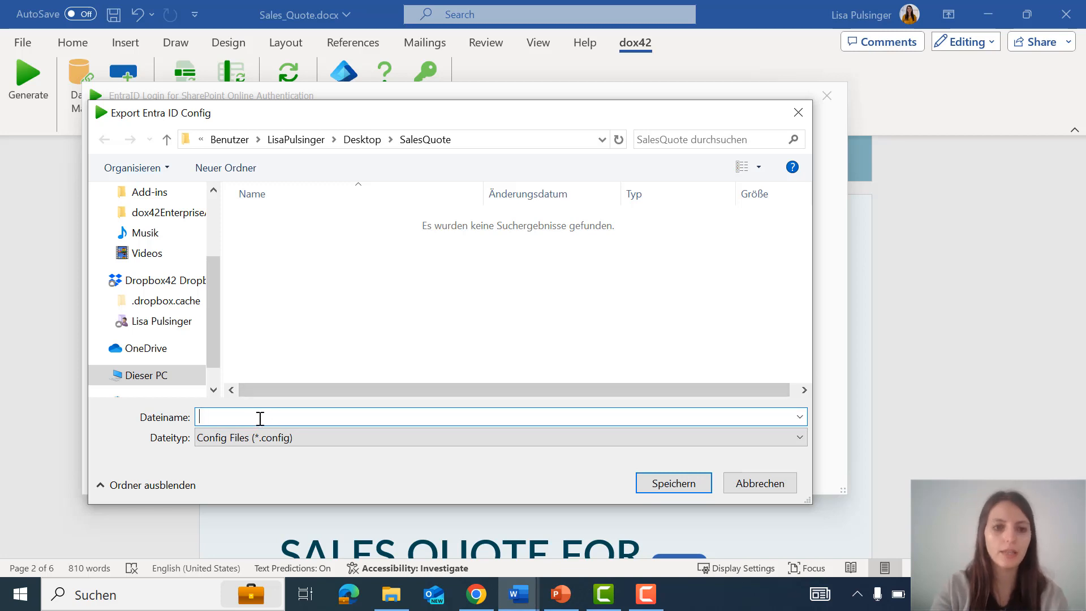
text(aad_config)
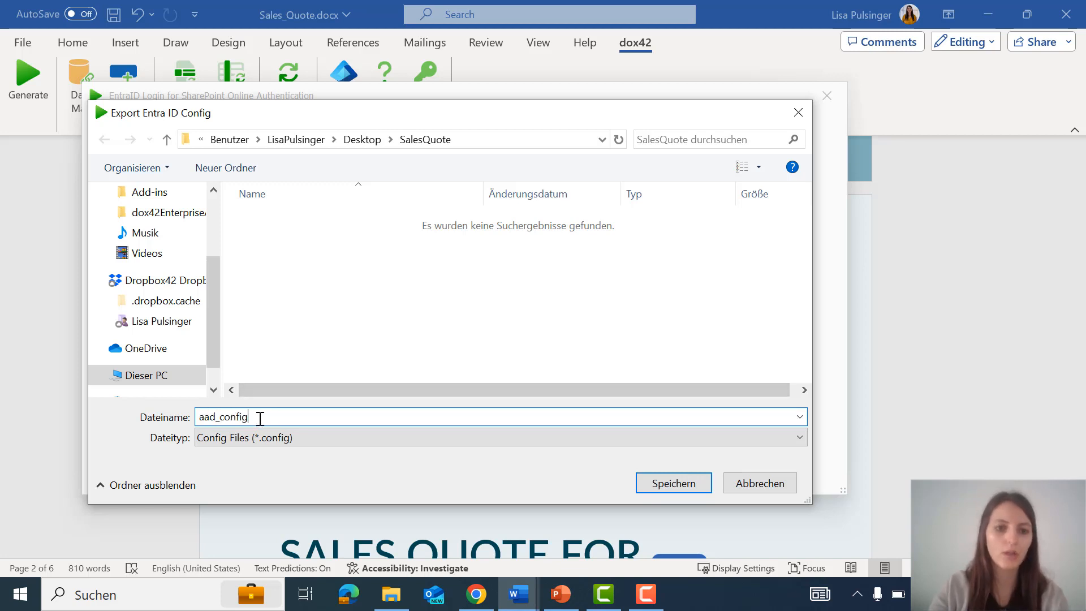
click(638, 476)
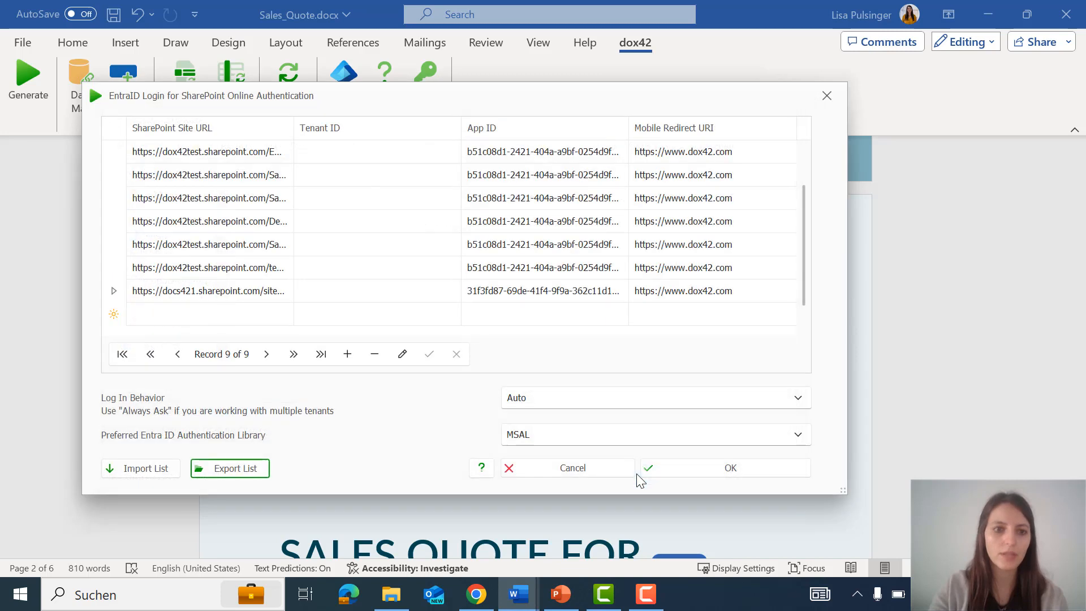
- Delete the last two SharePoint site entries from the Entra ID login list
click(111, 294)
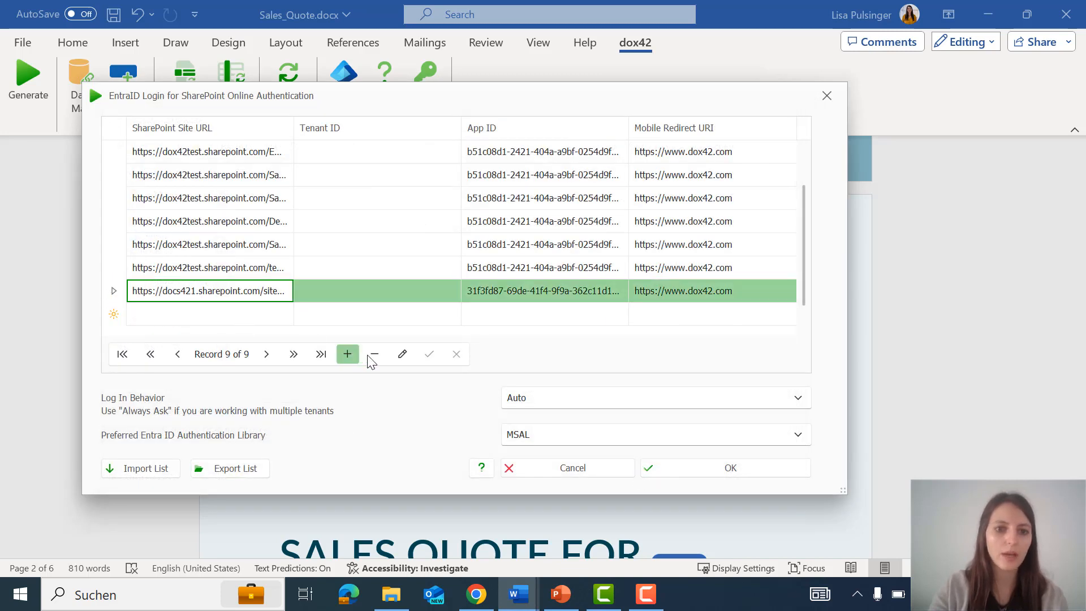
click(375, 355)
click(119, 293)
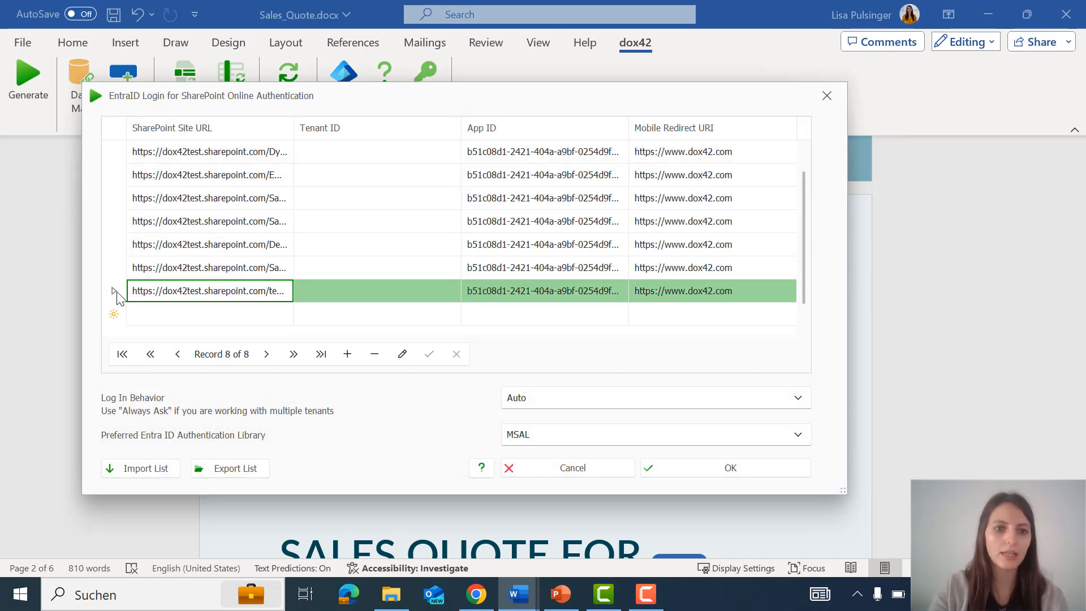
click(380, 357)
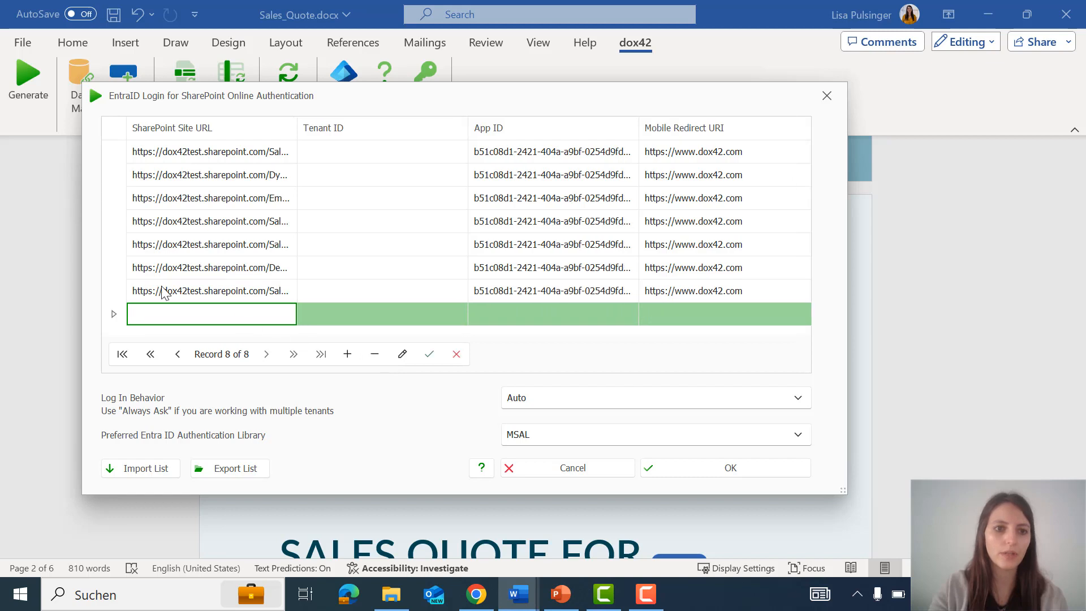
- Delete one more SharePoint site entry, restore the Entra ID login list by importing aad_config.config, and close the login settings
click(119, 292)
click(376, 354)
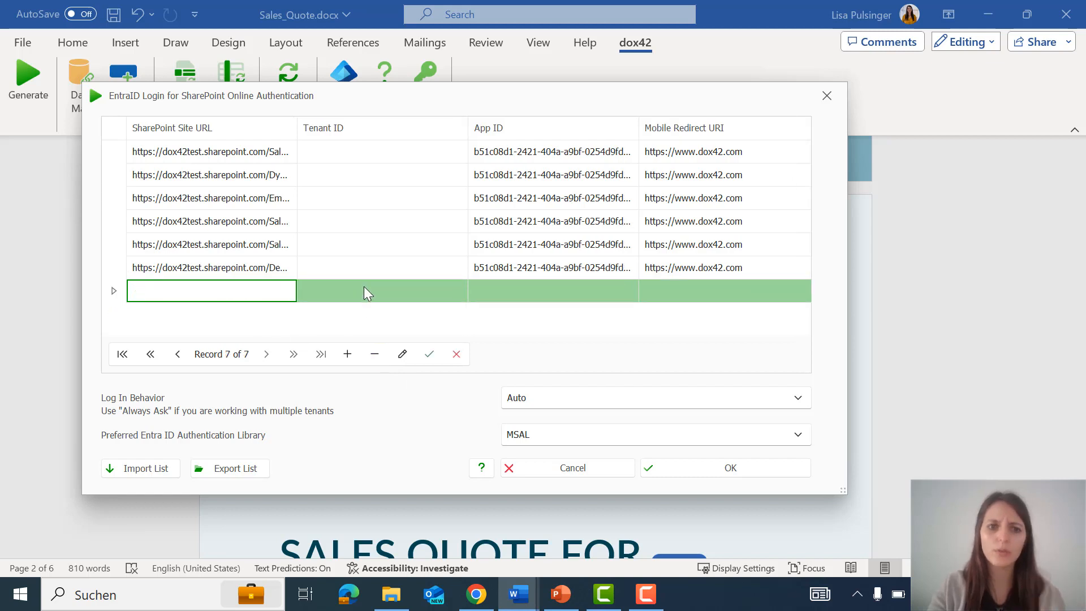
click(144, 473)
click(595, 351)
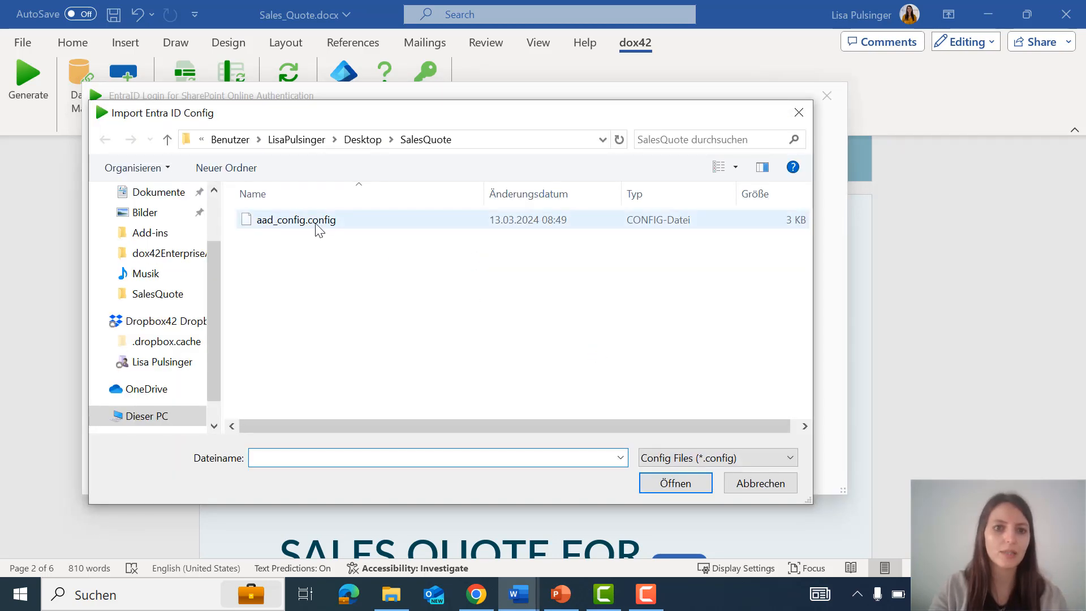
click(320, 228)
click(669, 490)
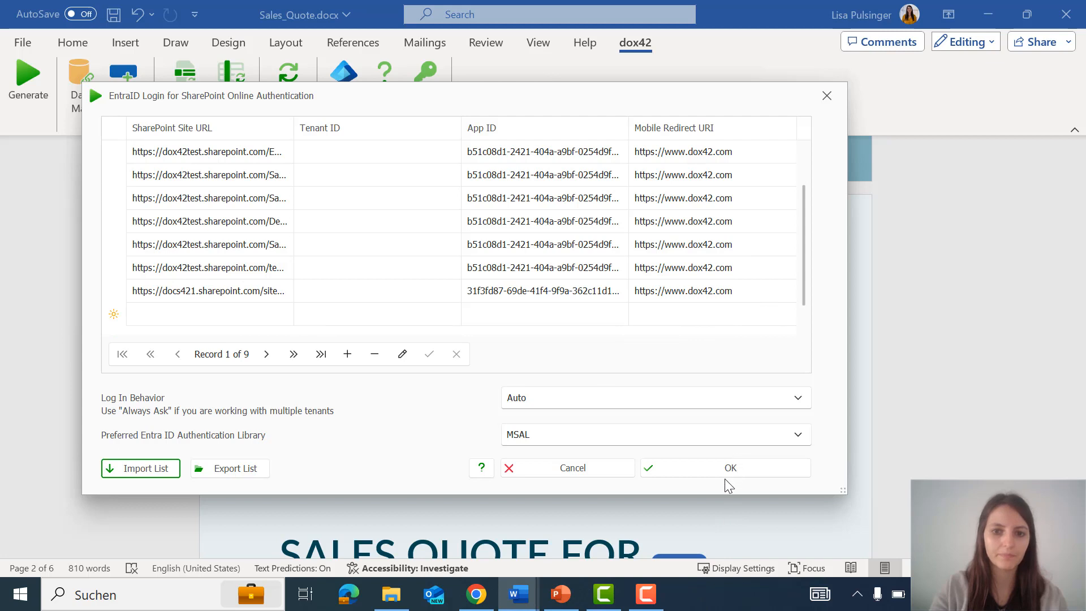
click(397, 286)
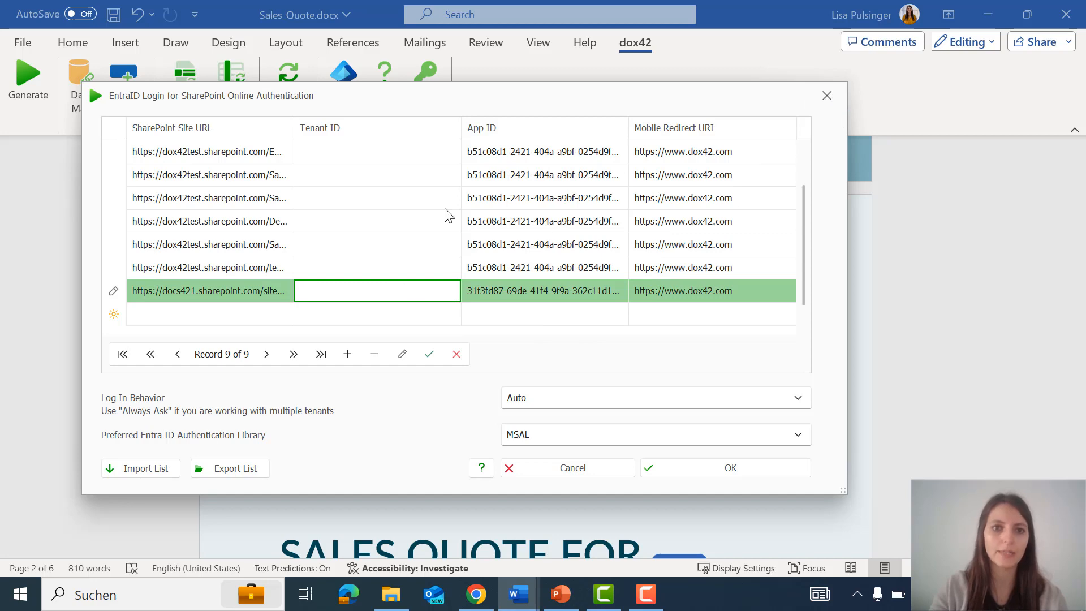
click(825, 101)
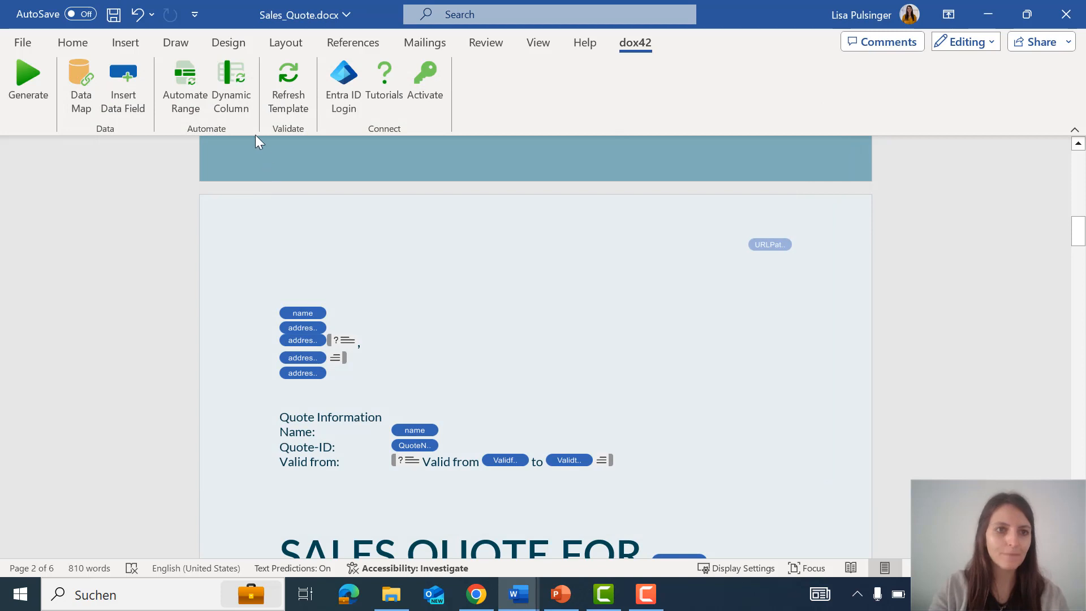
- Open the Data Map Designer, reposition and widen its window, and view its file options
click(90, 100)
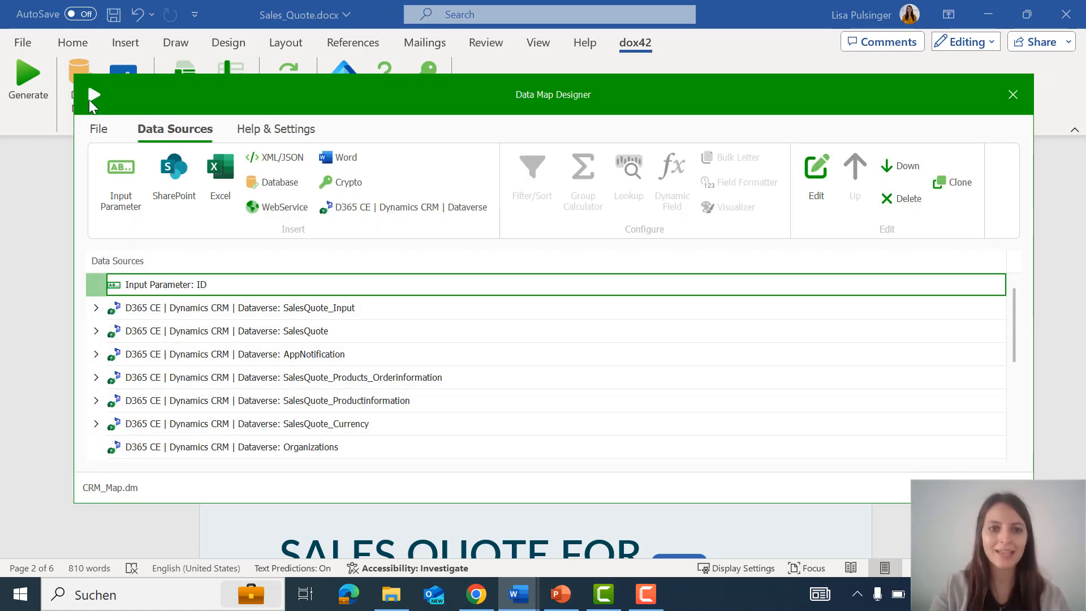
drag(338, 99, 300, 72)
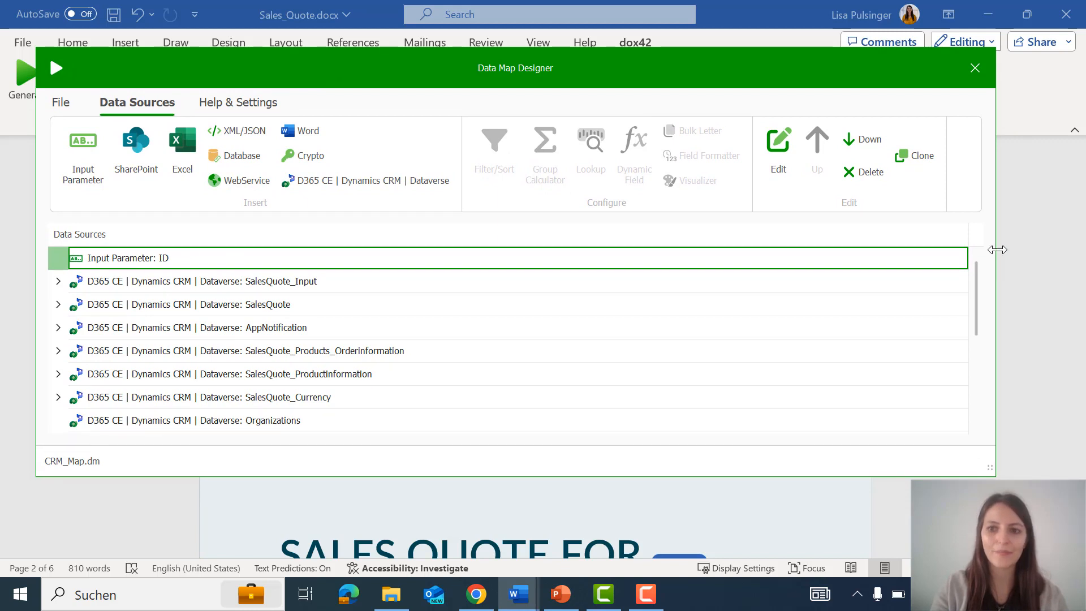
drag(995, 255, 1052, 252)
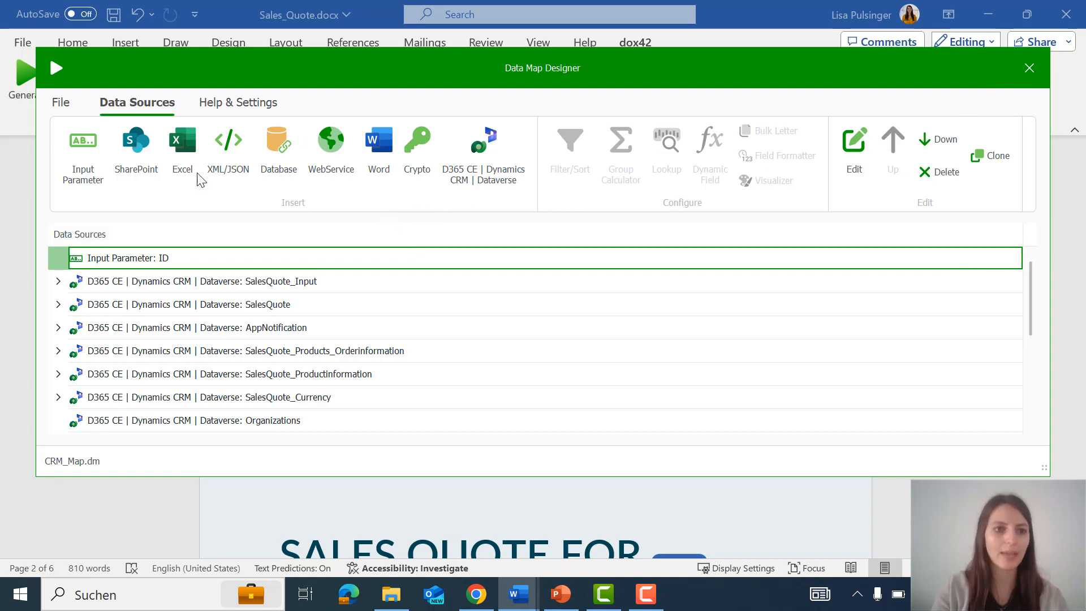
click(69, 112)
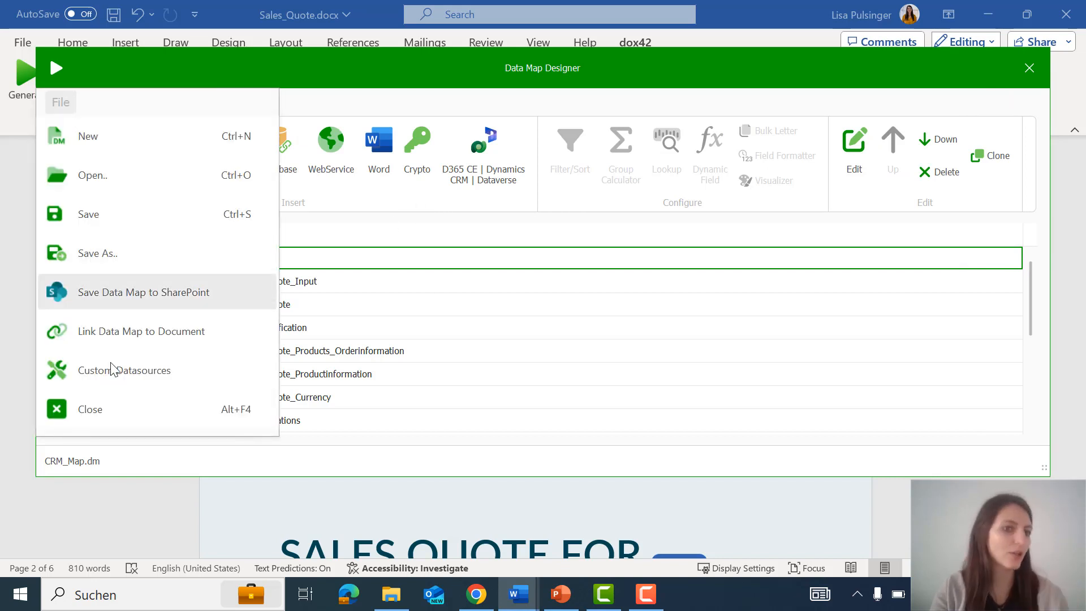
click(219, 61)
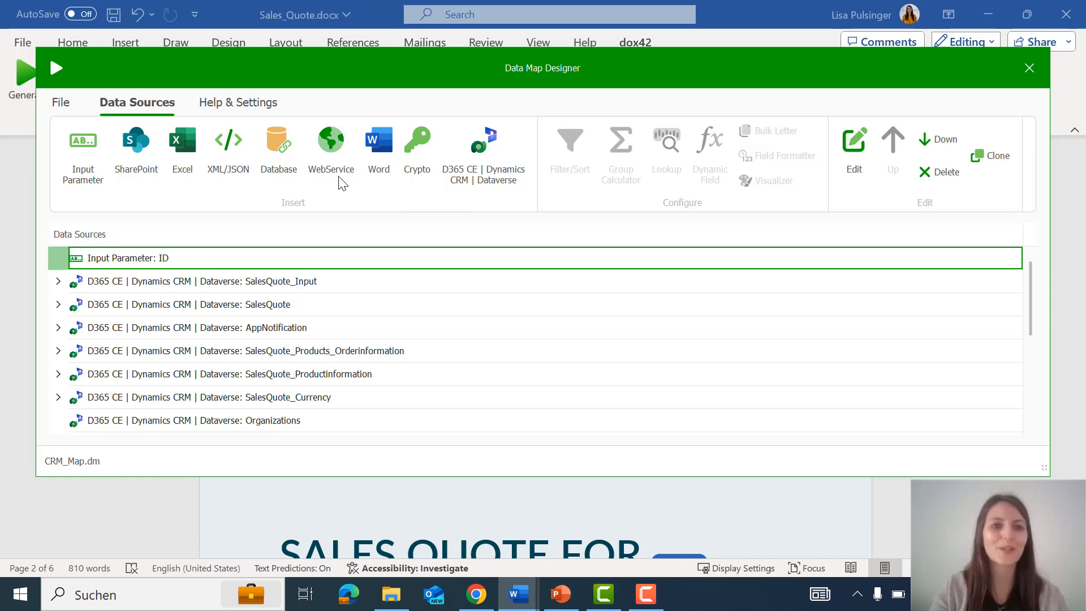
- Enable logging in the Data Map Designer with the Desktop as the log location
click(265, 105)
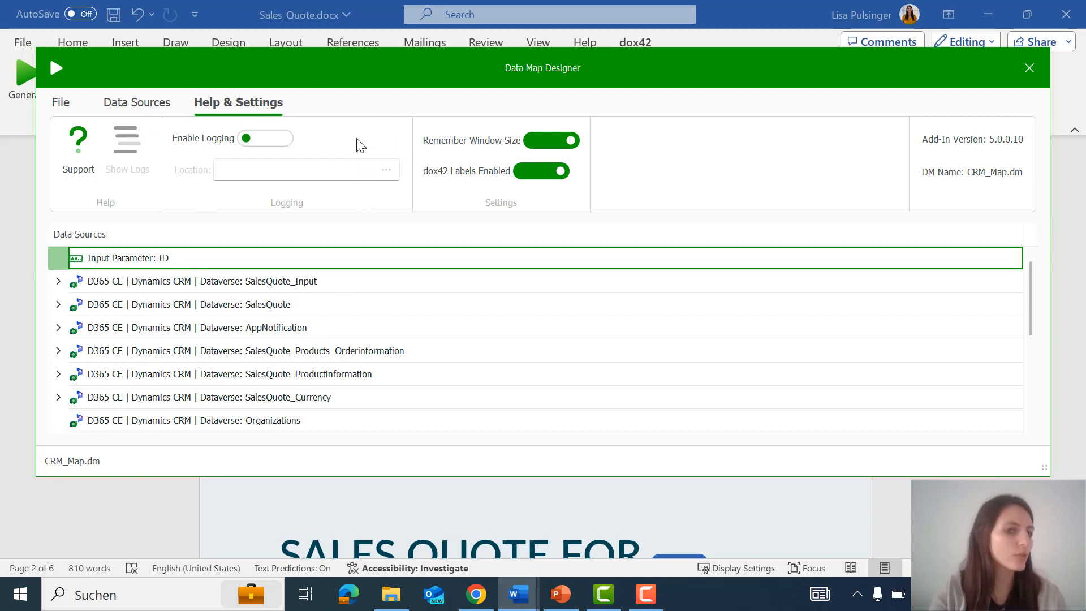
click(274, 139)
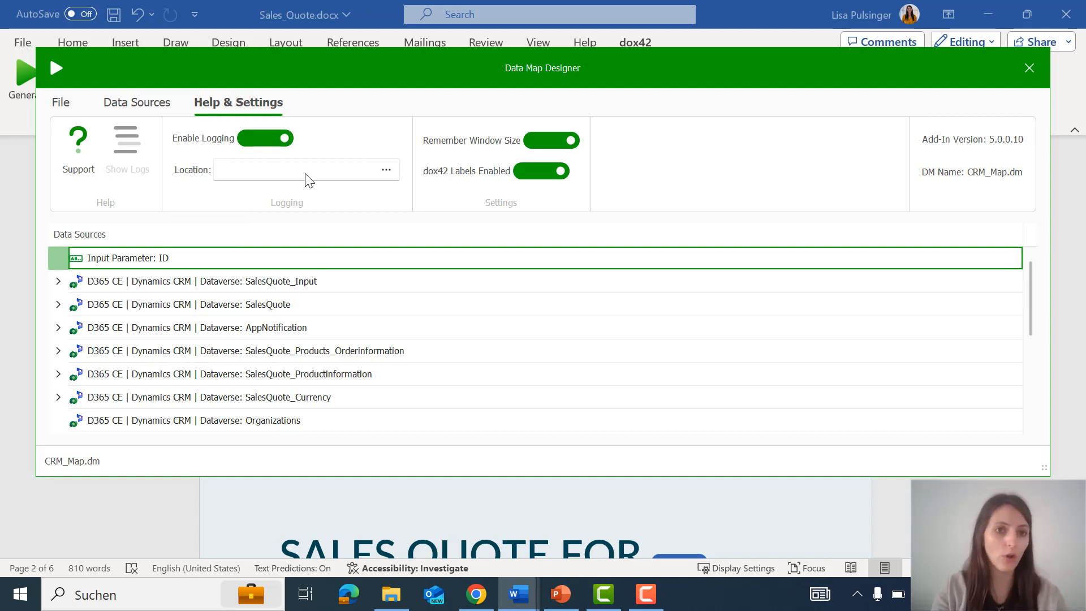
click(389, 169)
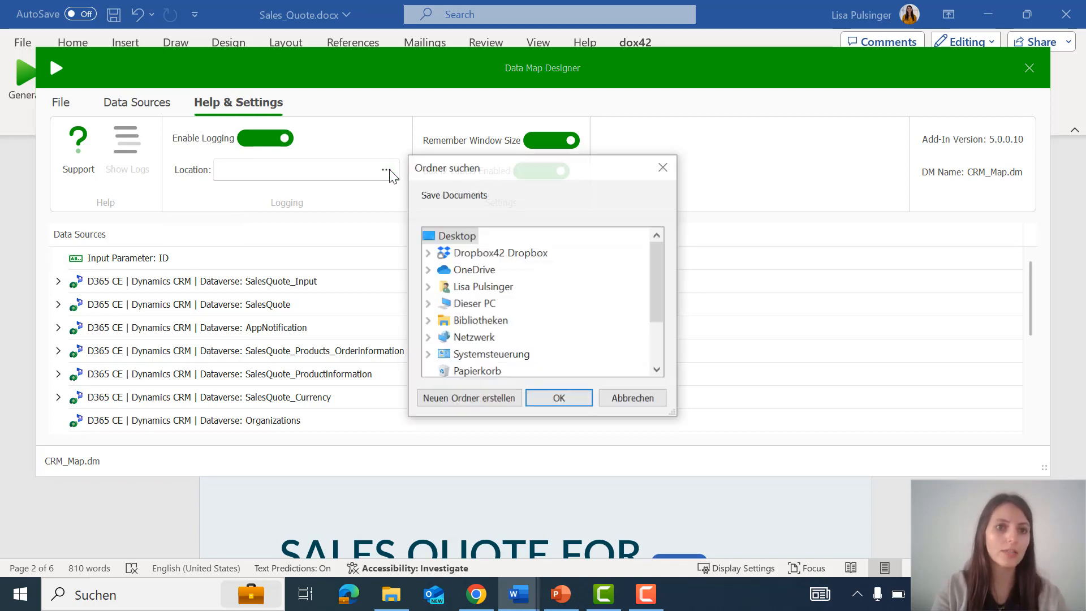
click(559, 399)
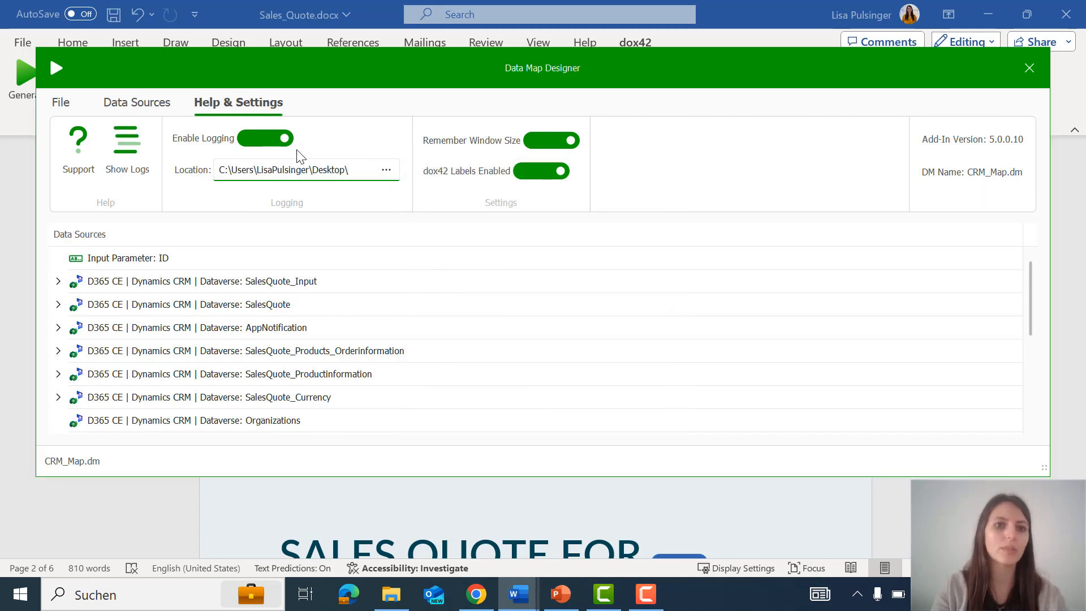
click(351, 202)
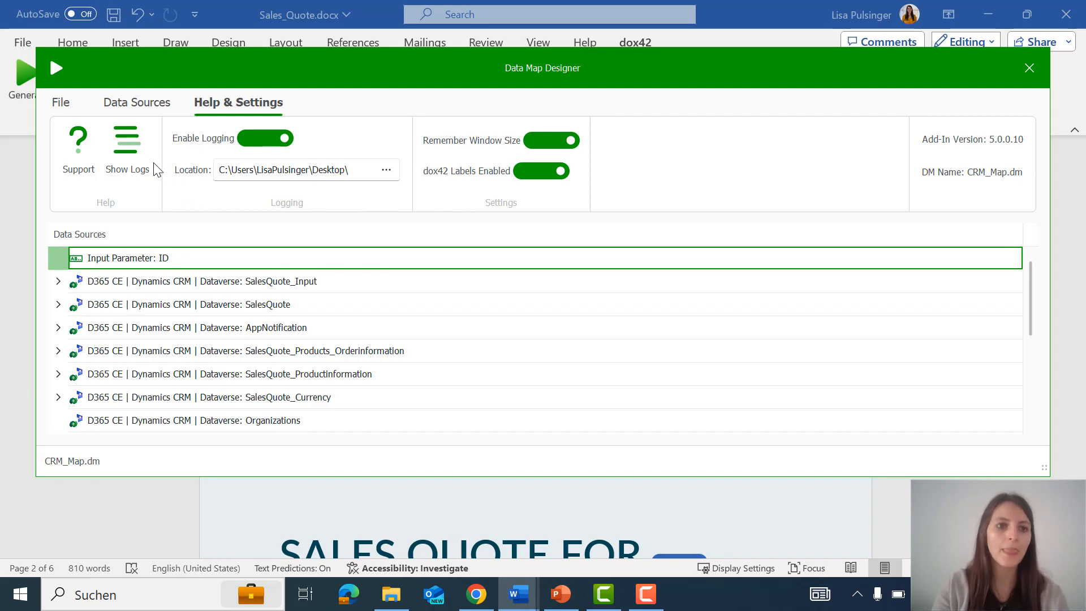
- Show the log folder, close it, and widen the Data Map Designer window further
click(136, 160)
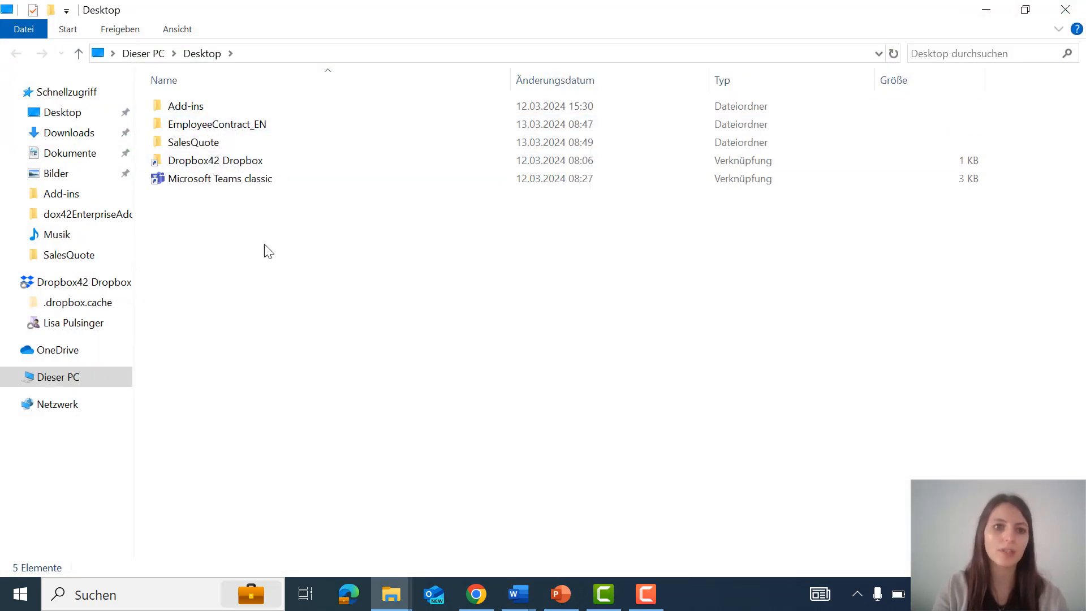
click(1065, 10)
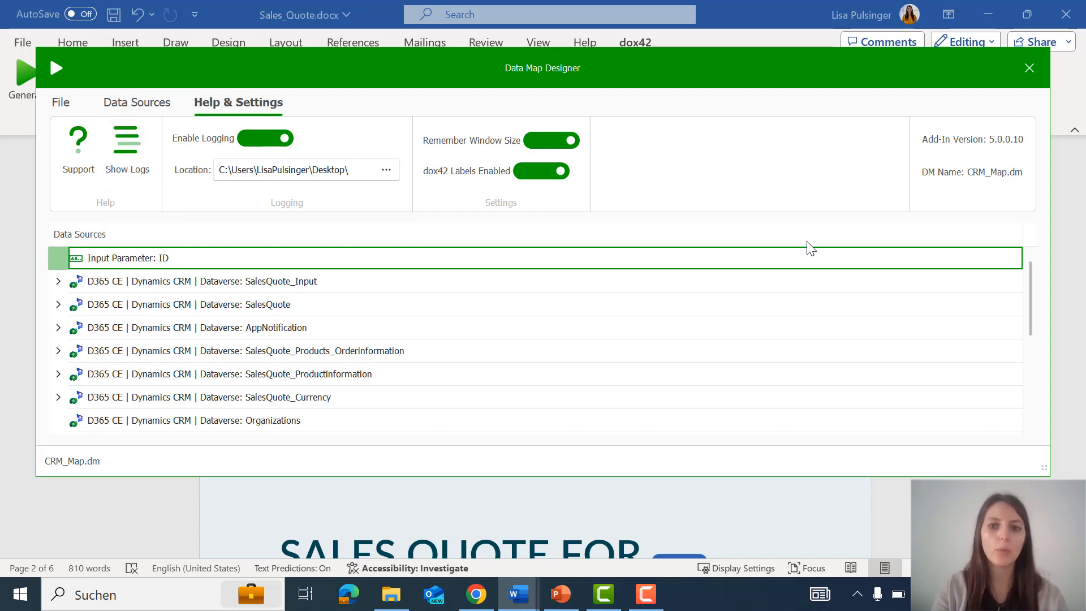
drag(1037, 465, 1064, 467)
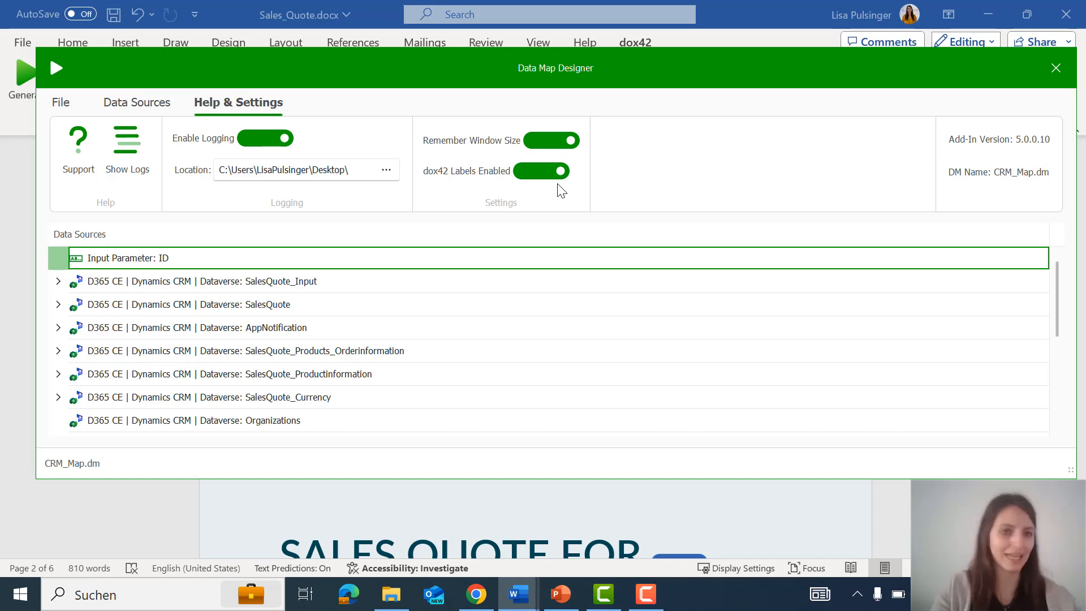
- Rename the Organizations Dataverse data source to Organizations1 and close the Data Map Designer with the change saved
click(168, 100)
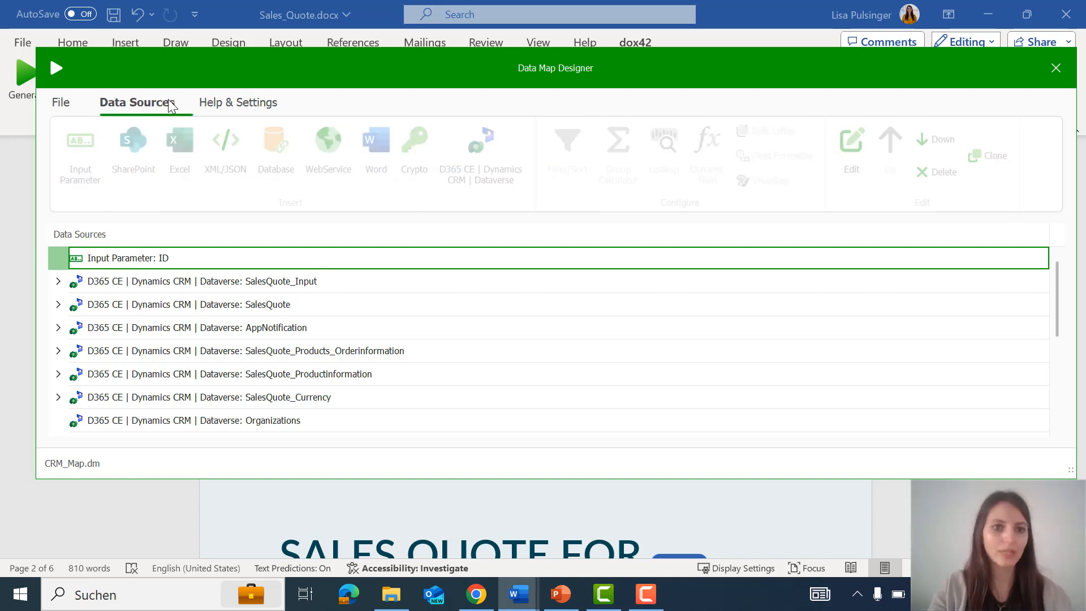
scroll(311, 333, down, 2)
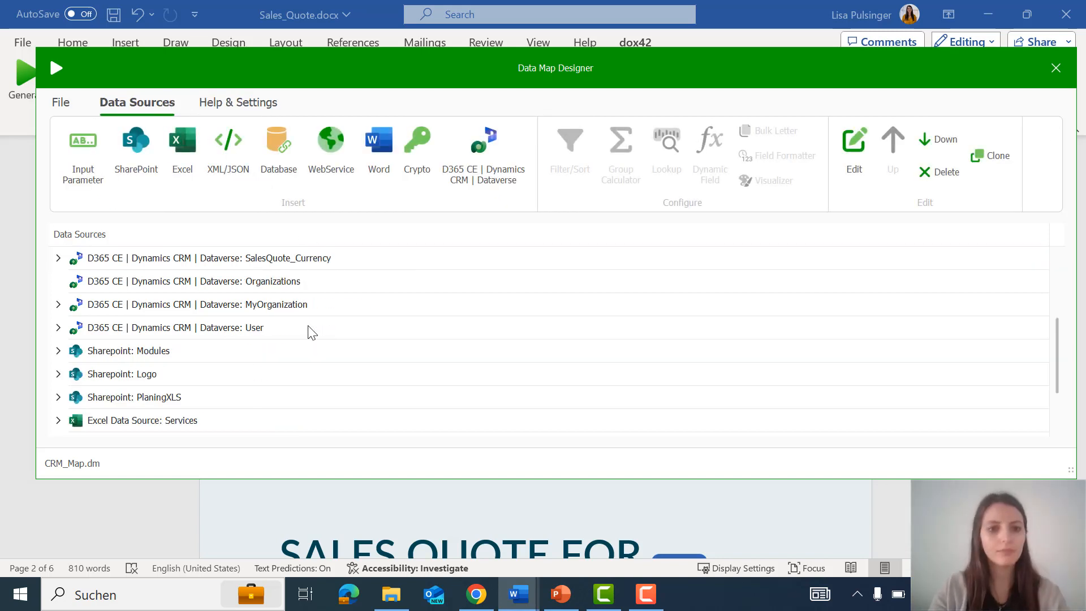
scroll(305, 325, up, 1)
double_click(292, 351)
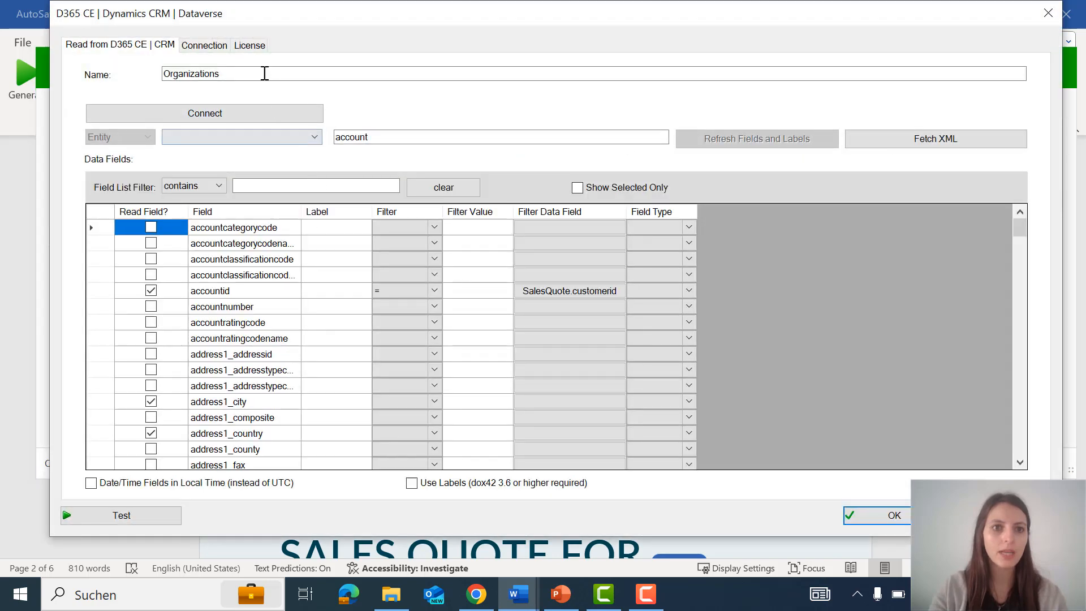
click(265, 73)
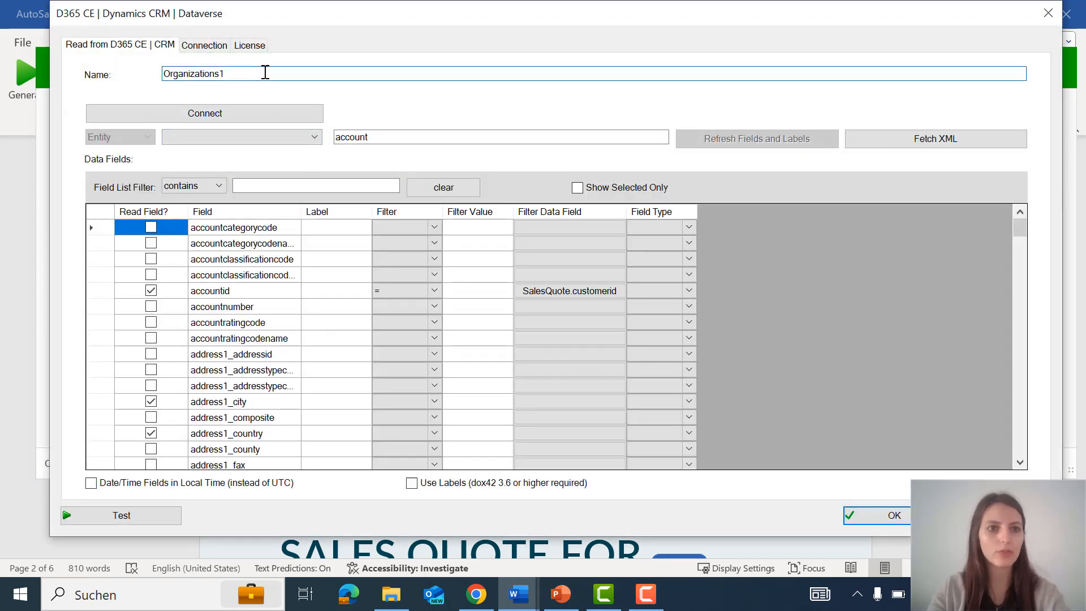
click(858, 514)
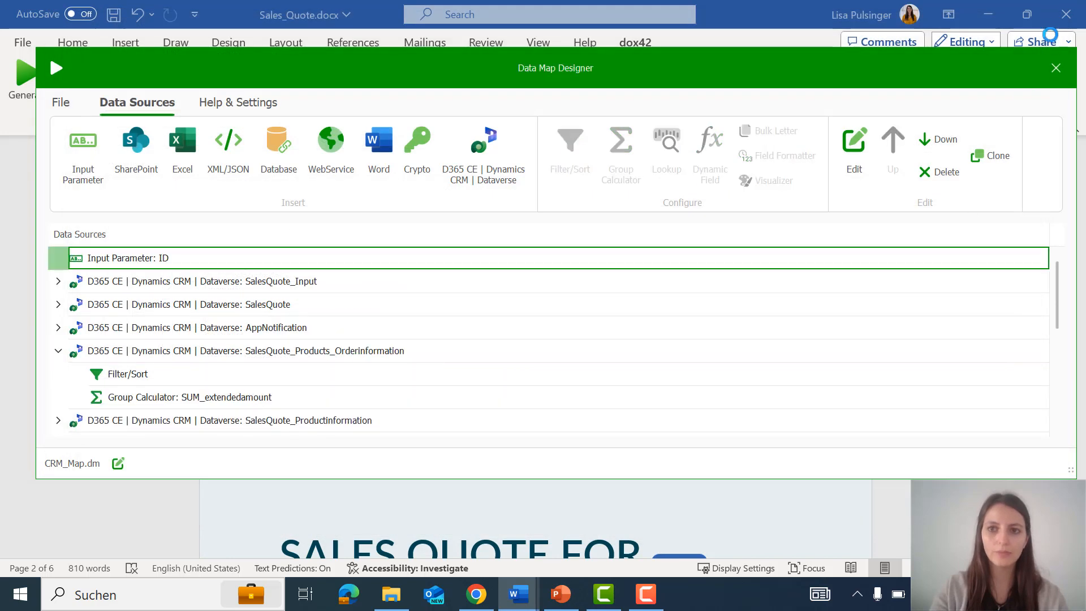
click(1055, 68)
click(478, 351)
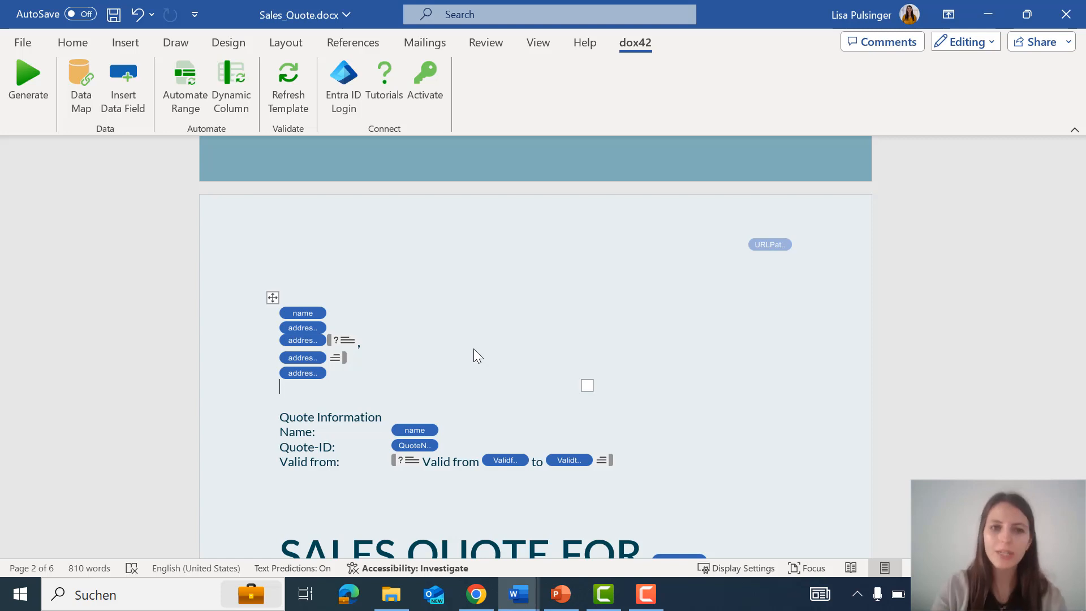
- Refresh the sales quote template and review its data fields for invalid references
click(305, 111)
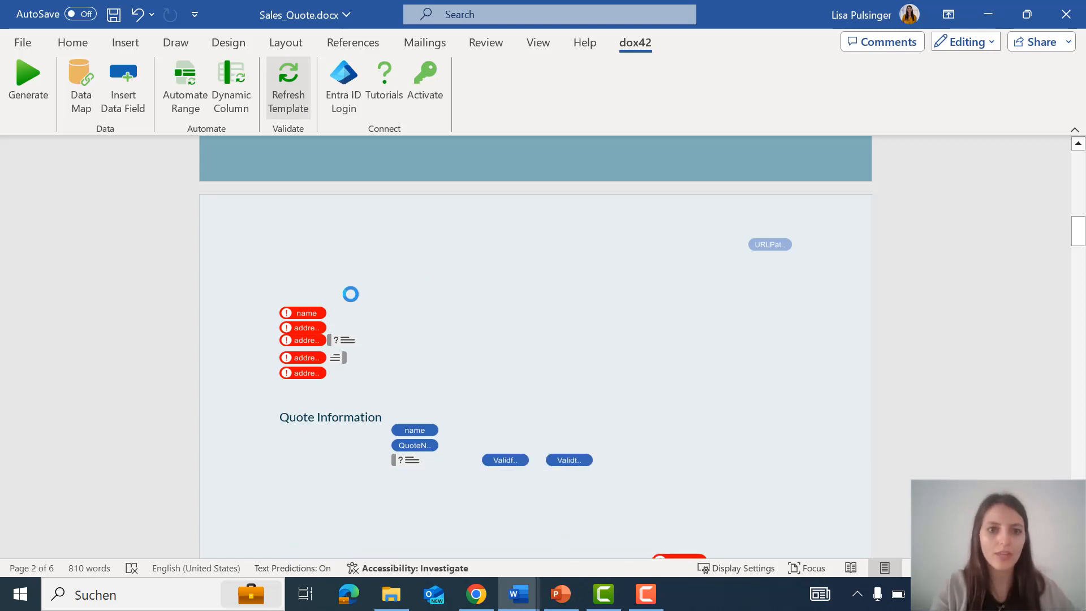
scroll(589, 335, down, 3)
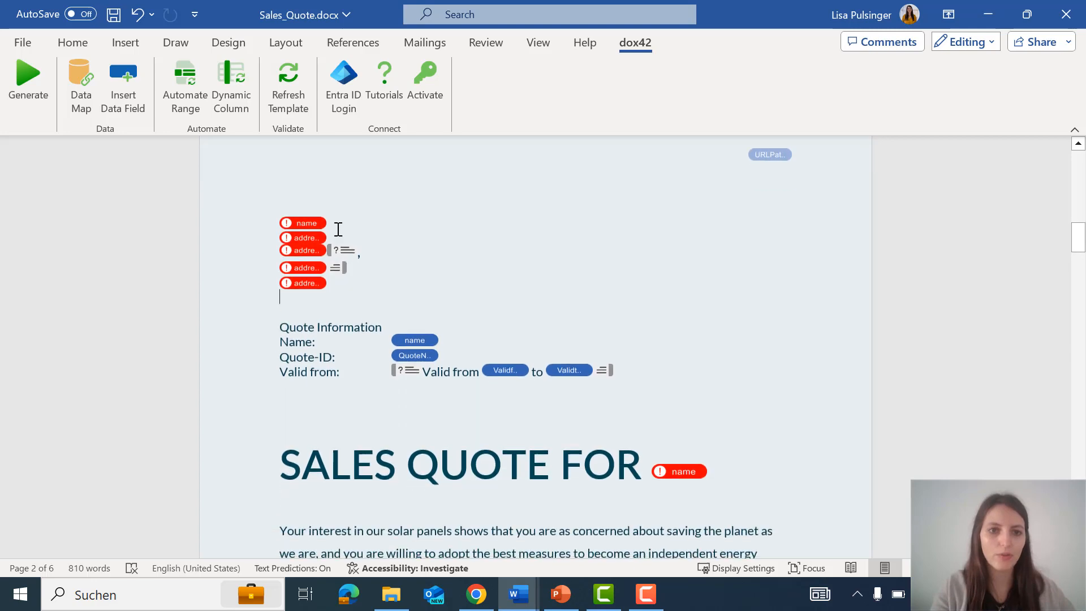
scroll(670, 521, down, 12)
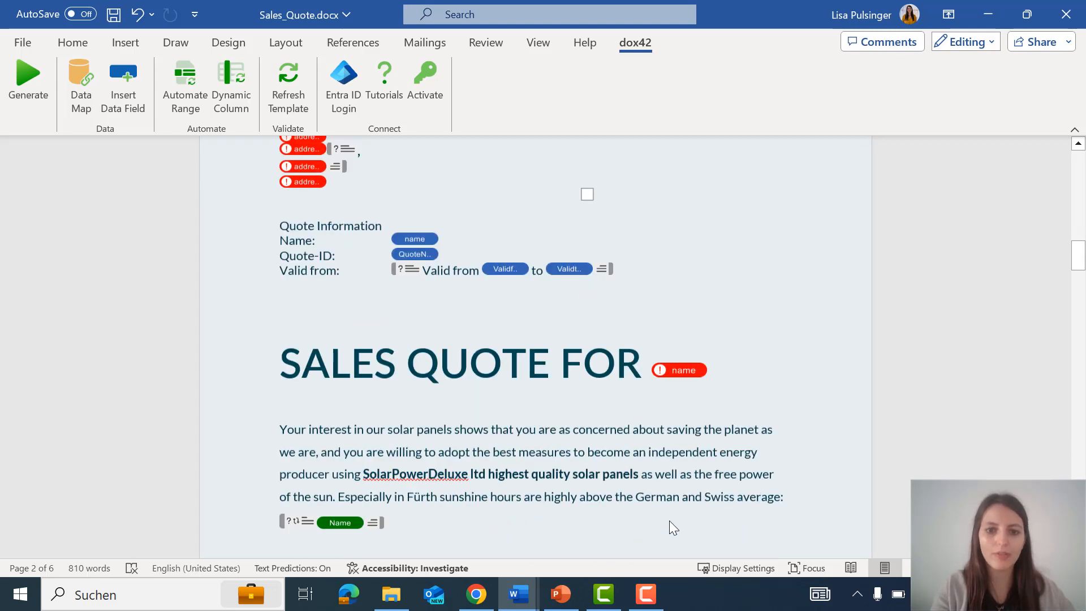
scroll(670, 519, up, 11)
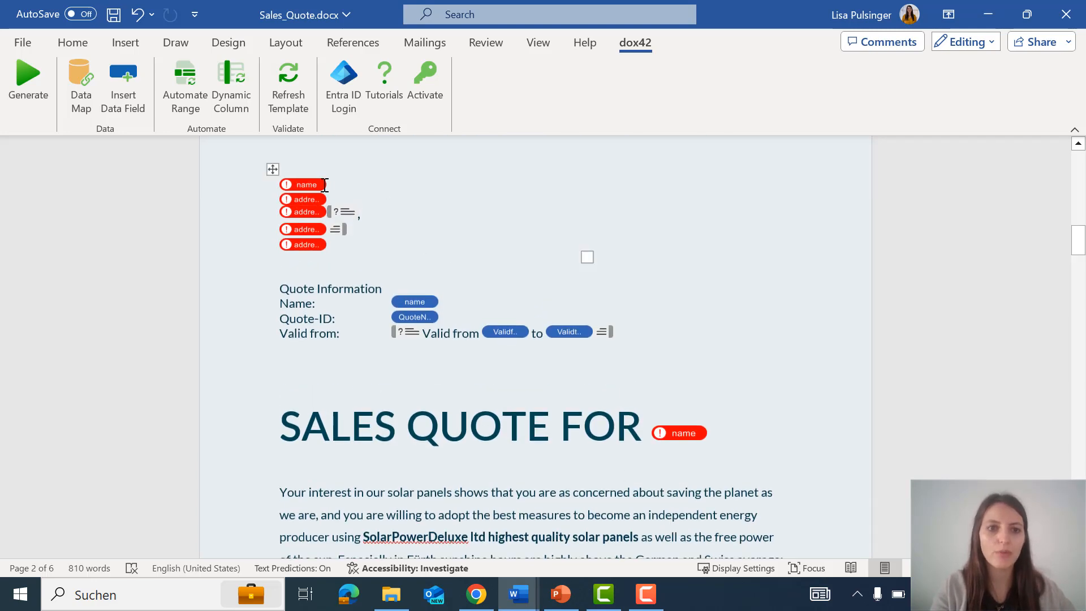
- Select the name field at the top of the address block and search the dox42 data fields for "organization"
click(306, 185)
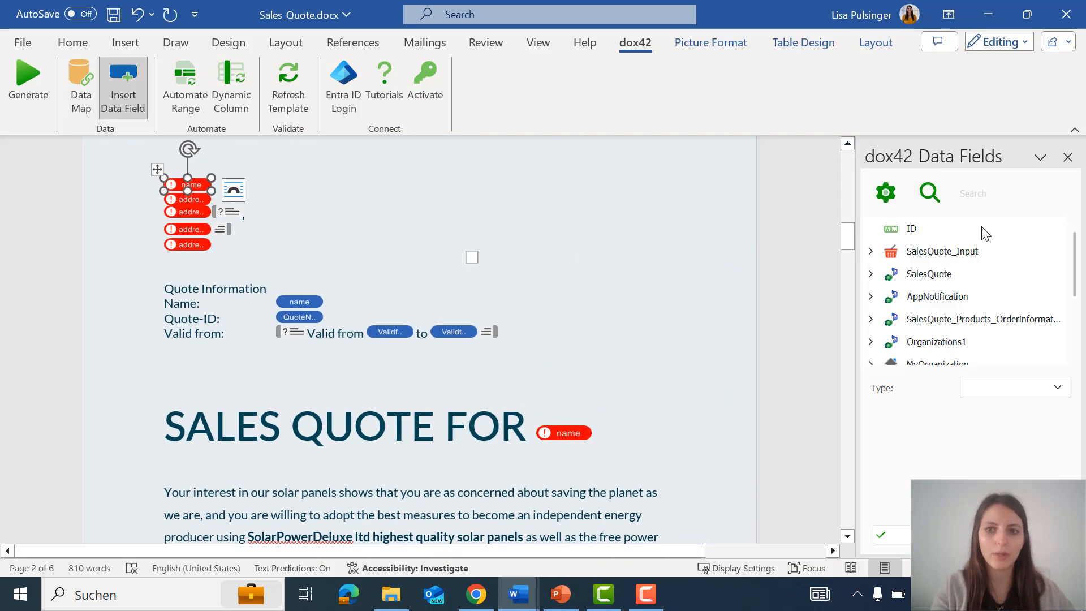
click(974, 196)
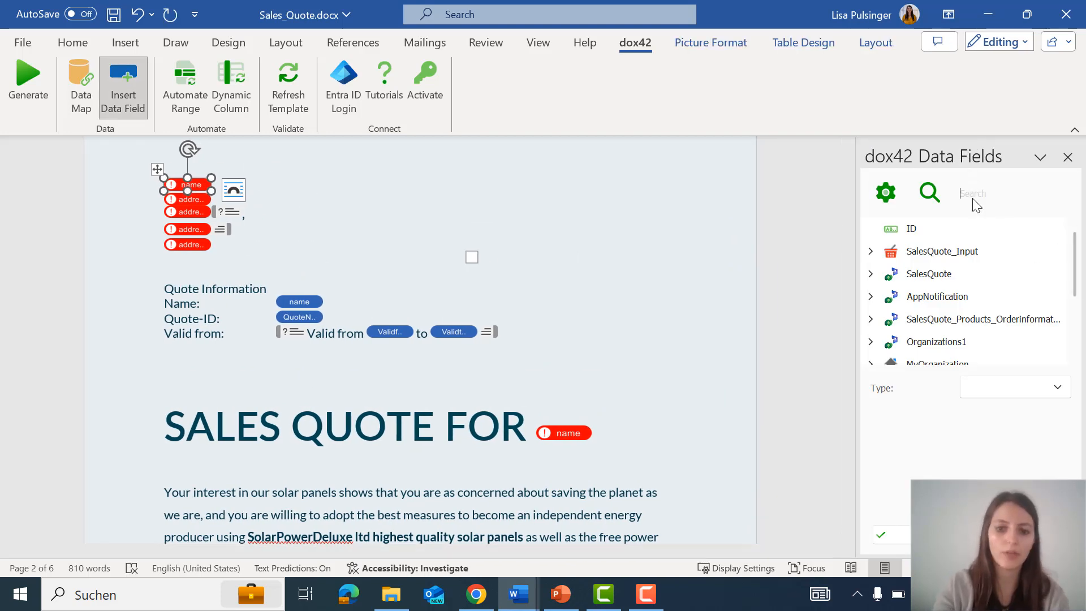
text(organizaz)
key(BackSpace)
text(tion)
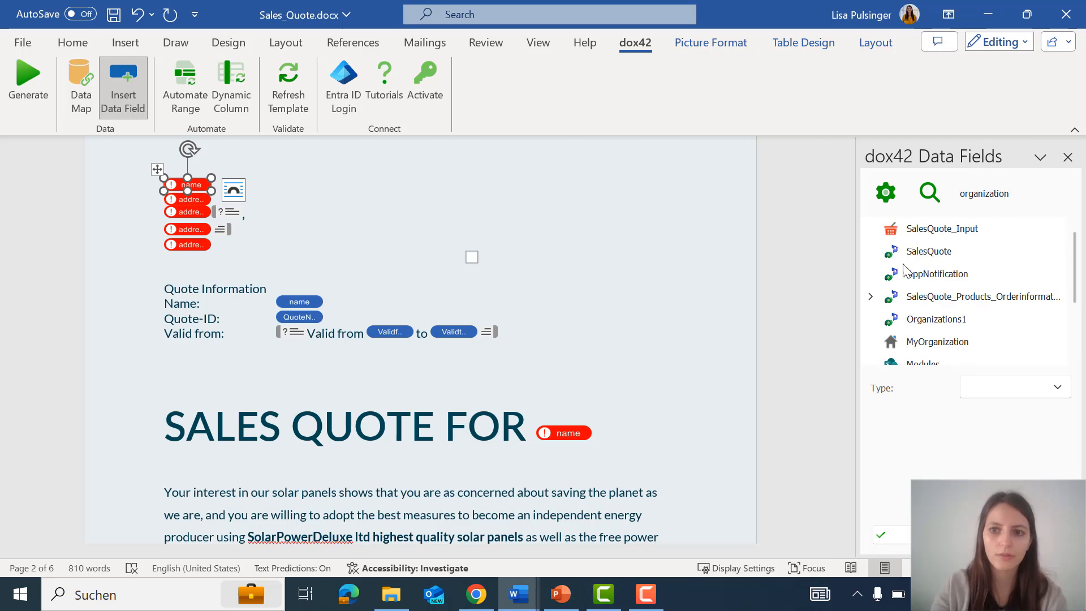
- Clear the data field search, insert the accountid field from Organizations1 after the last address field, and close the data fields pane
click(924, 321)
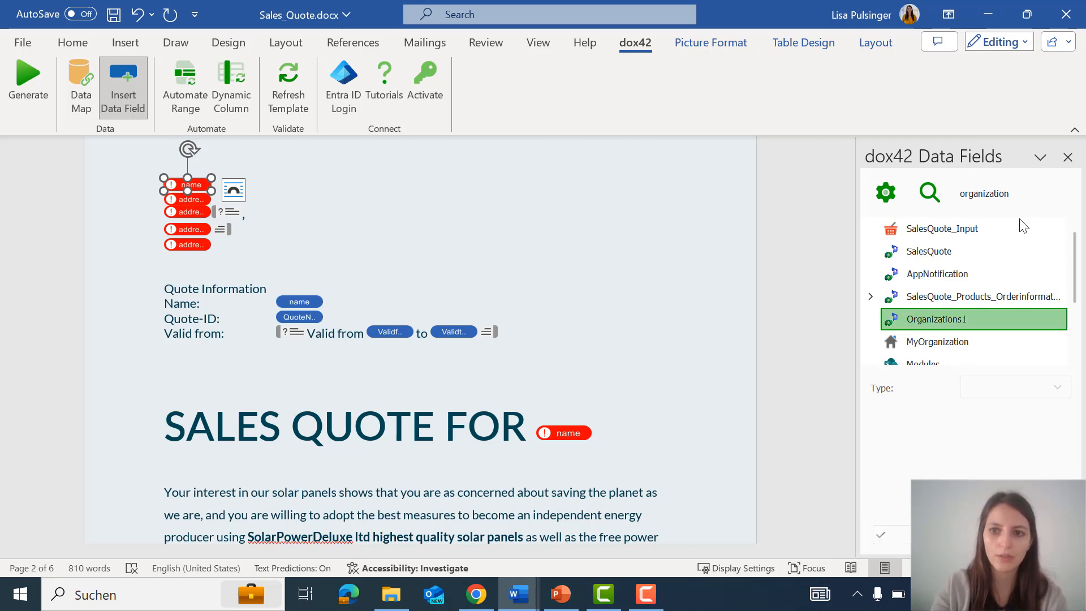
drag(1022, 194, 930, 193)
key(BackSpace)
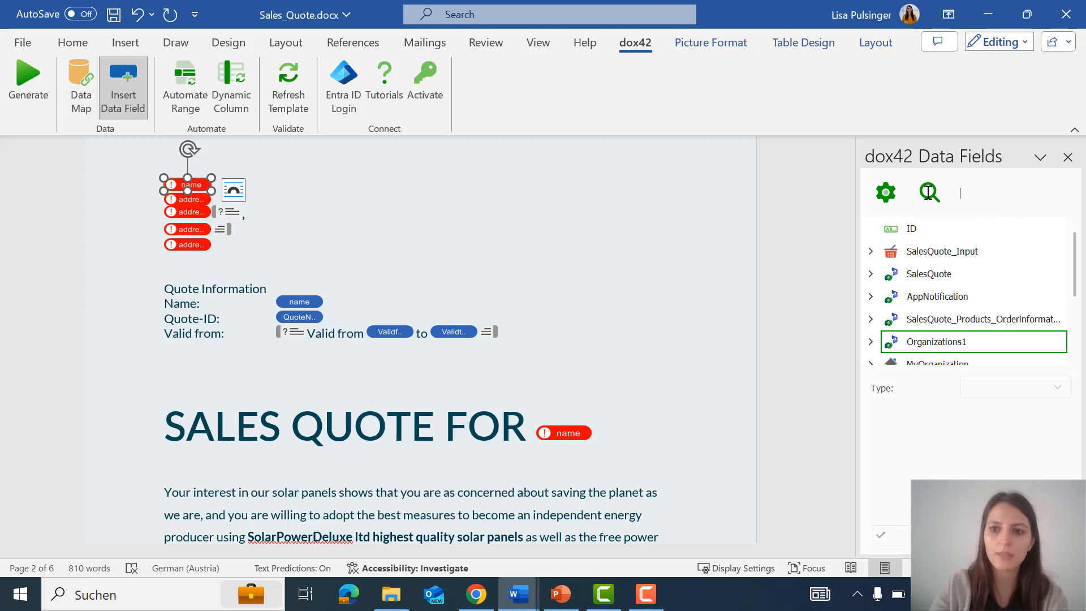
click(871, 341)
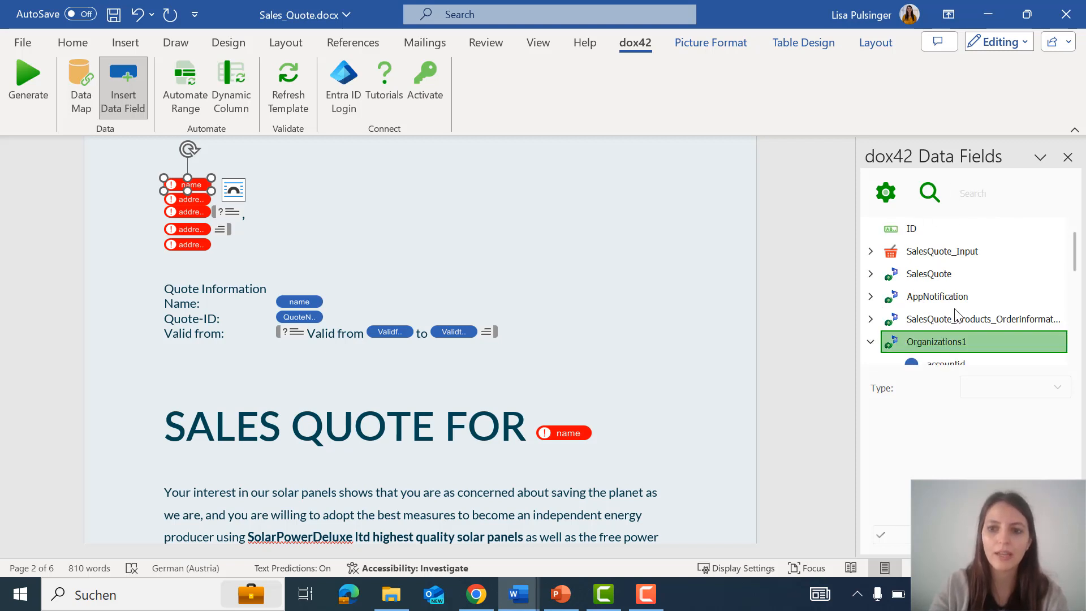
click(237, 246)
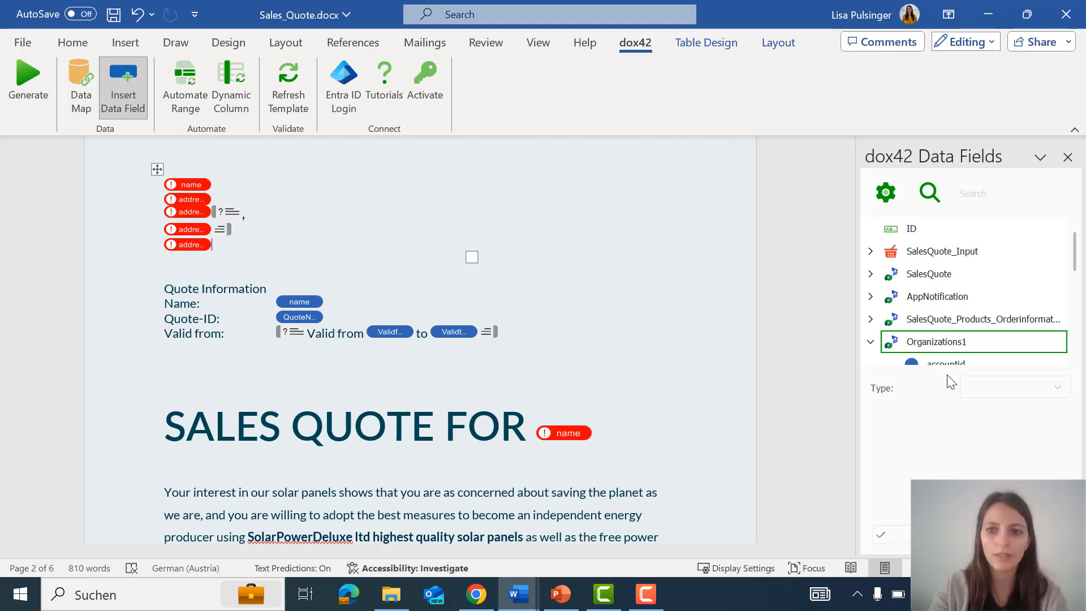
scroll(965, 322, down, 1)
double_click(948, 299)
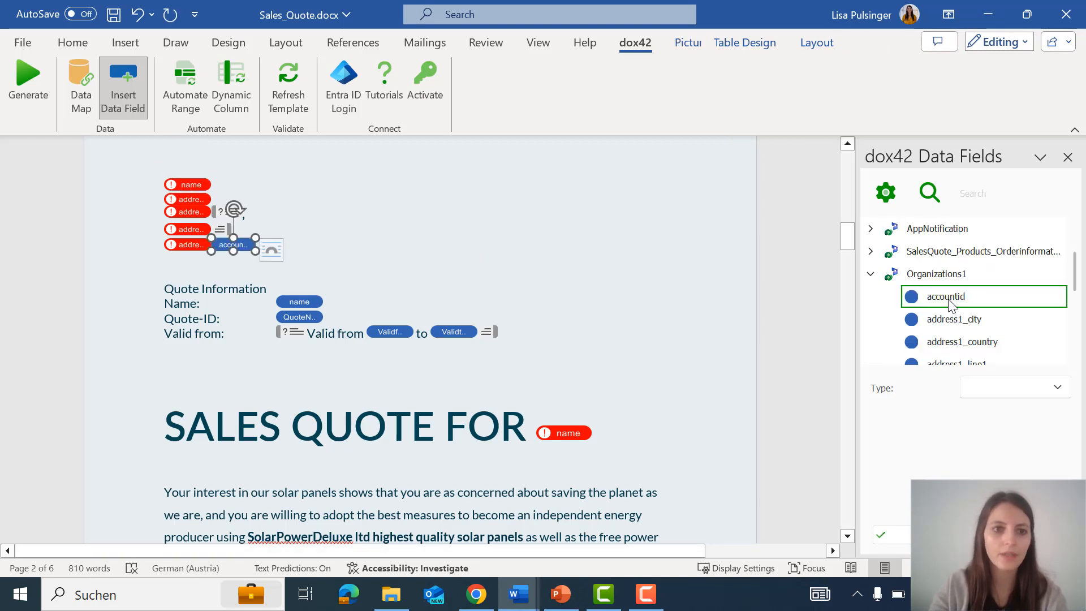
click(477, 253)
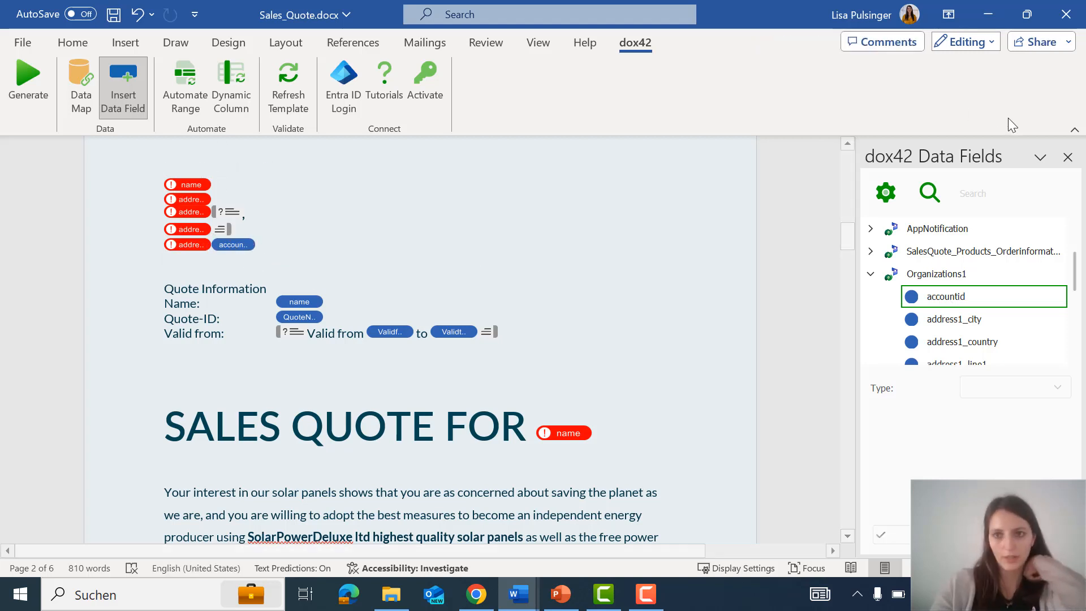
click(1068, 156)
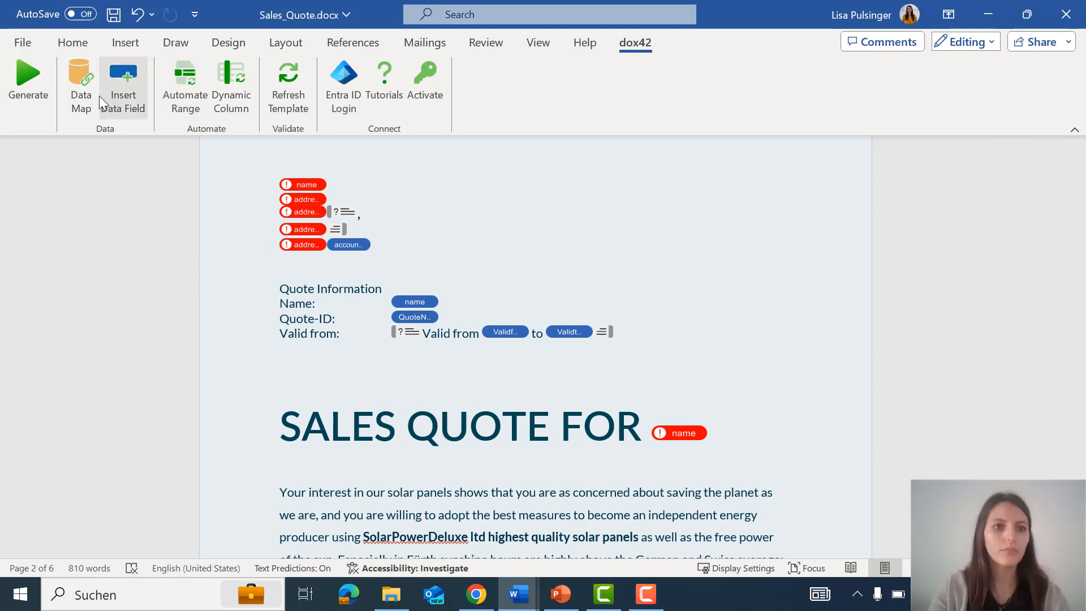
- Rename the Organizations1 Dataverse data source to Organizations and close the Data Map Designer with the change saved
click(78, 94)
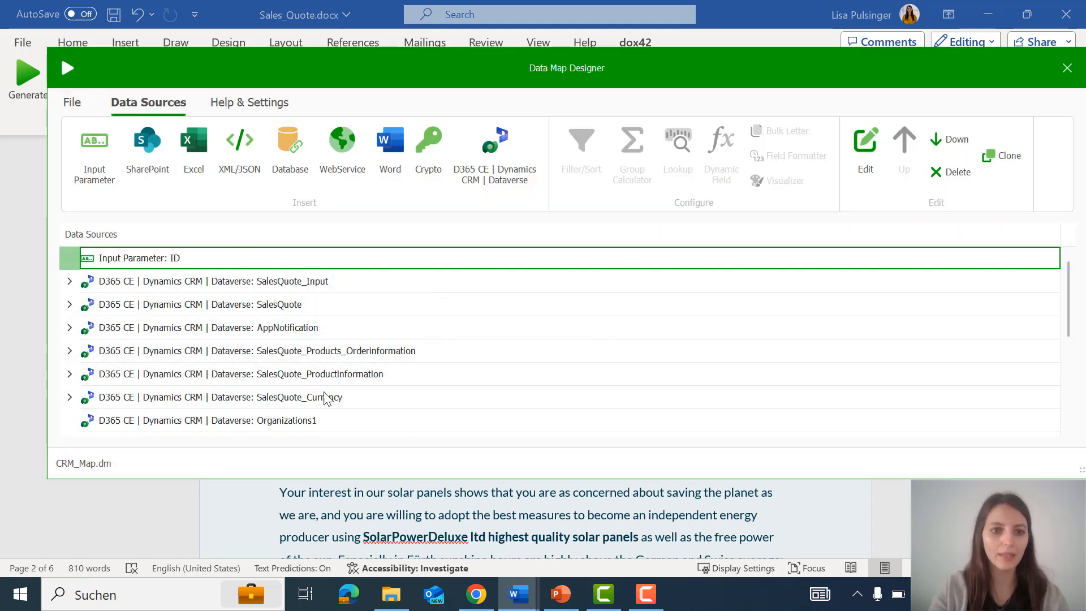
double_click(257, 422)
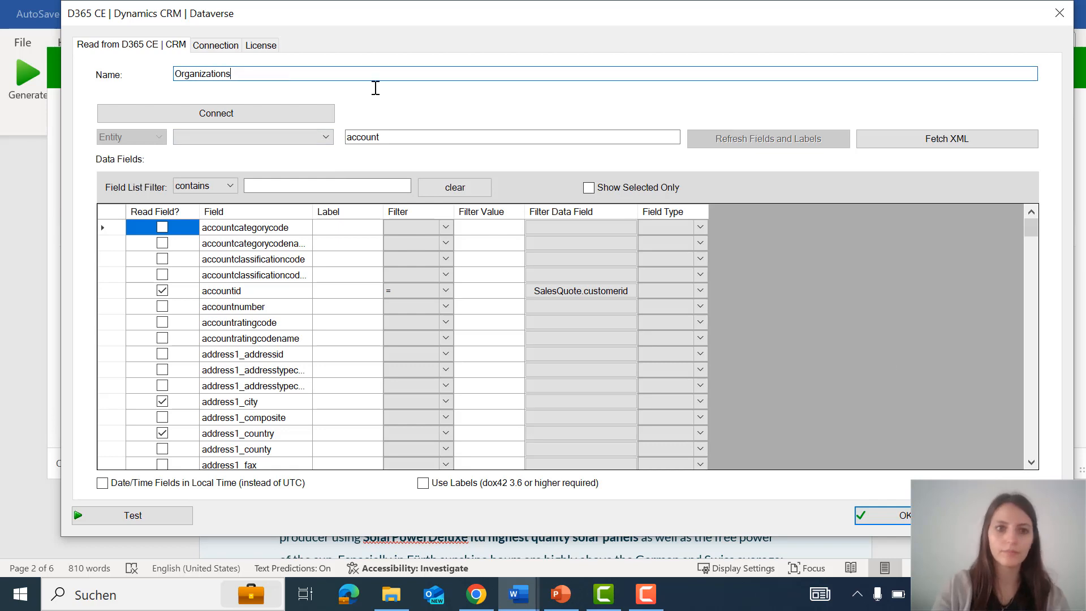
click(890, 515)
click(1076, 72)
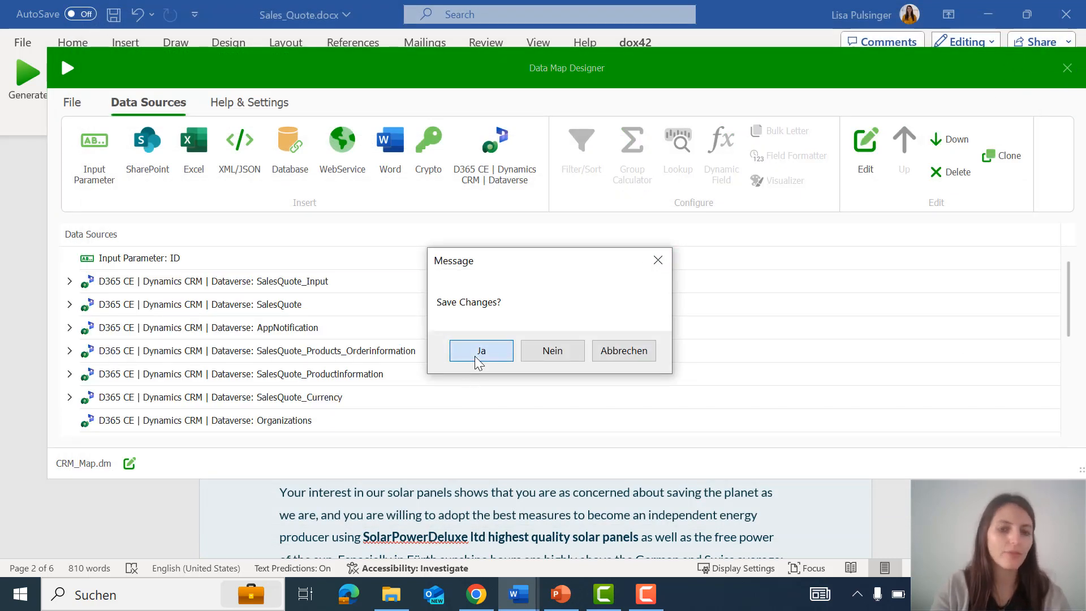
click(481, 351)
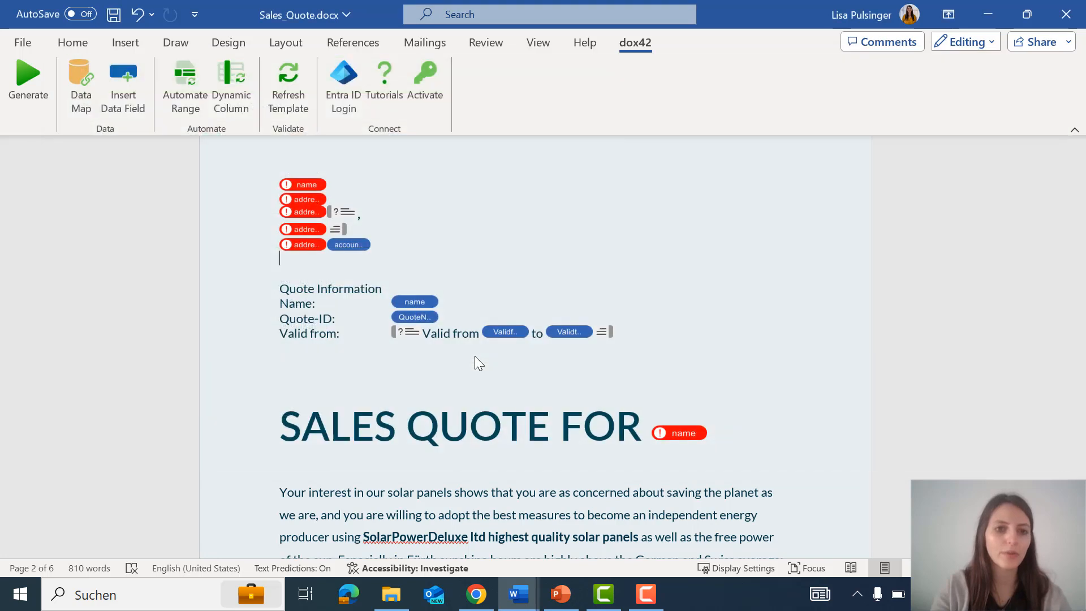
- Refresh the sales quote template and delete the invalid accountid field after the last address field
click(298, 109)
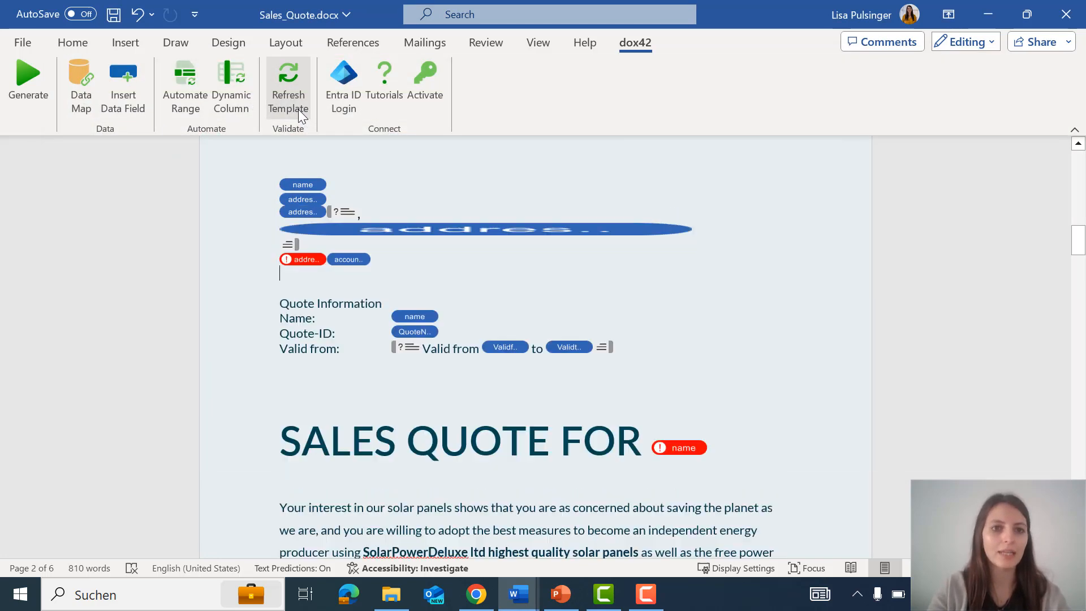
click(298, 110)
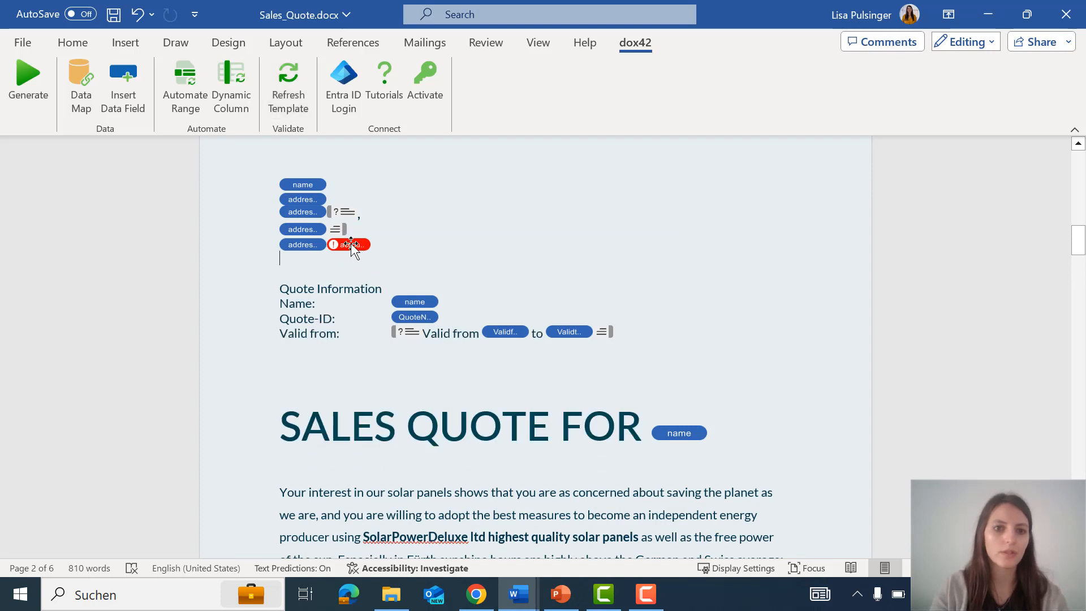
click(373, 247)
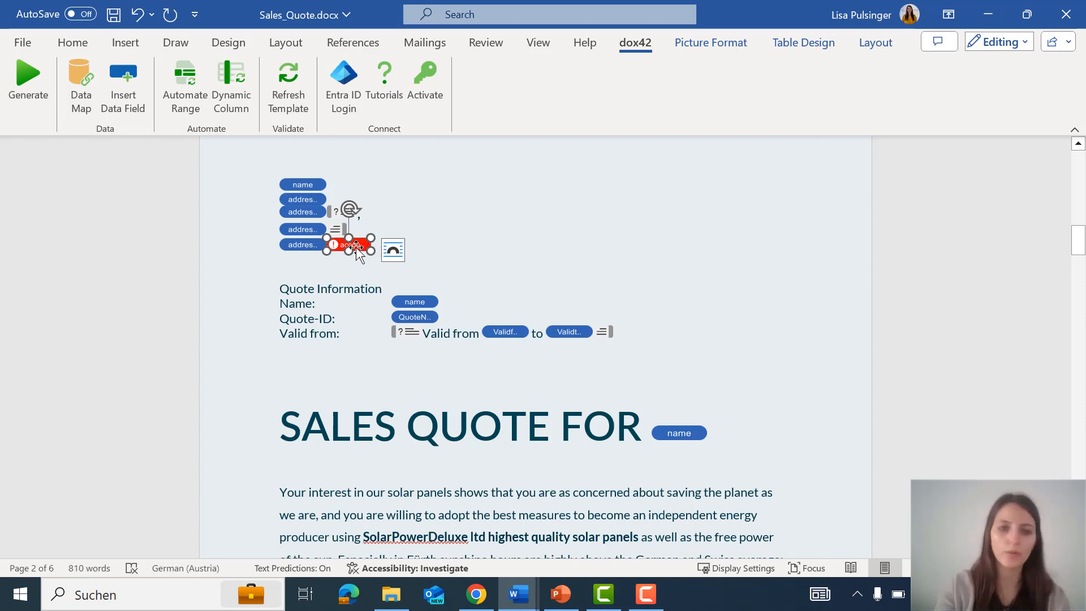
key(Delete)
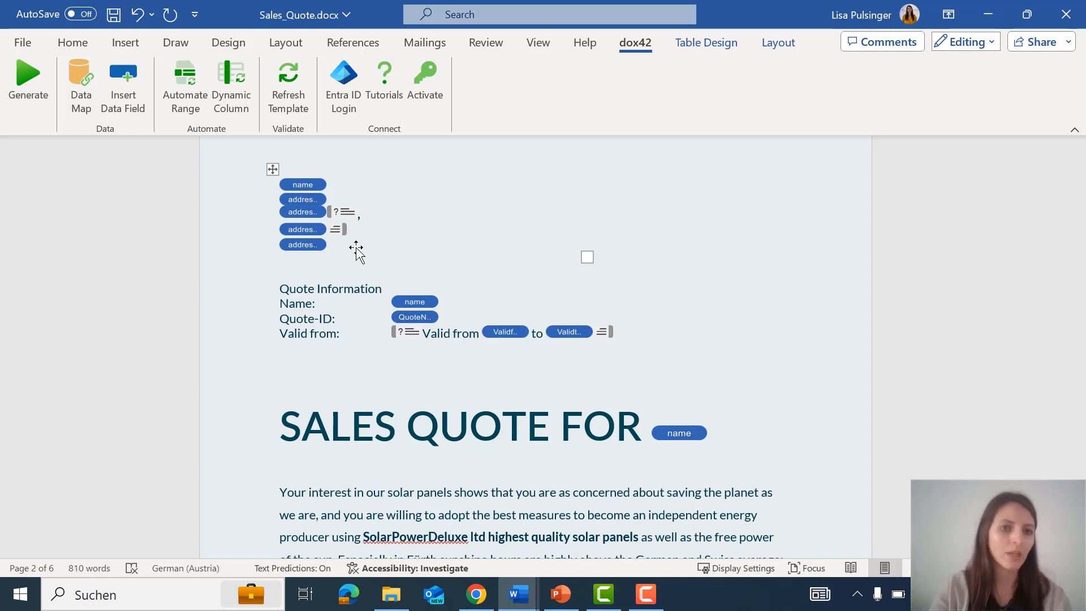
- Open the Visualizer for the Organizations data source and set its field color to the light purple 178; 162; 199
click(94, 99)
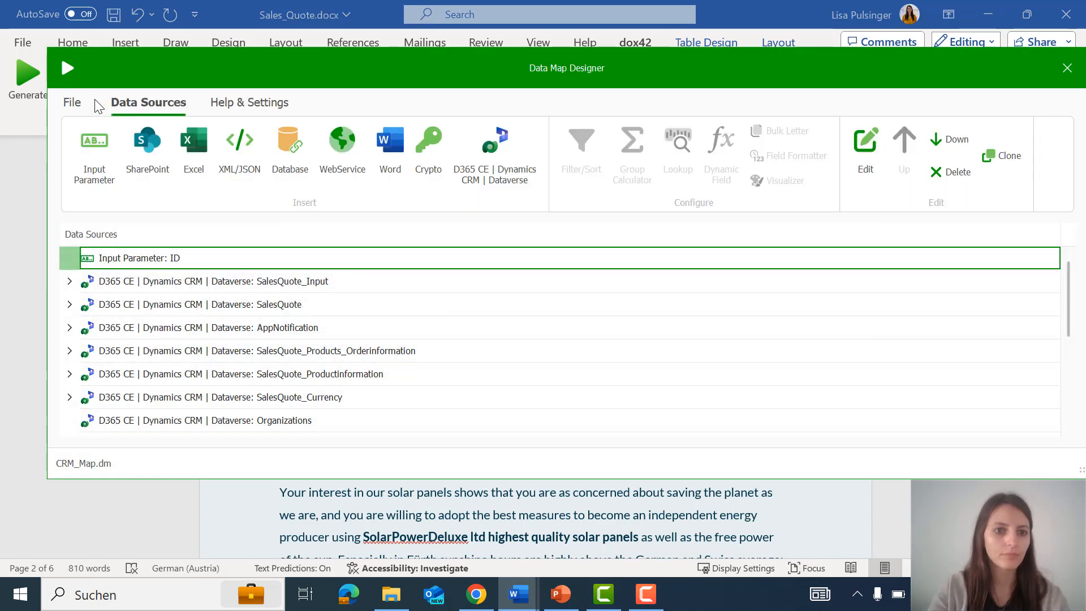
click(265, 422)
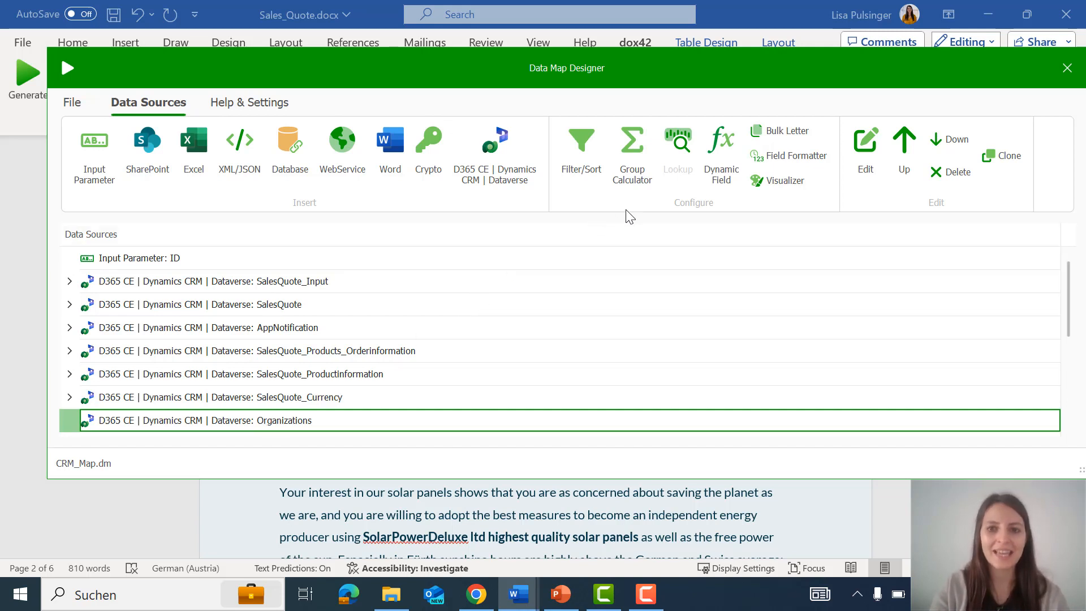
click(807, 191)
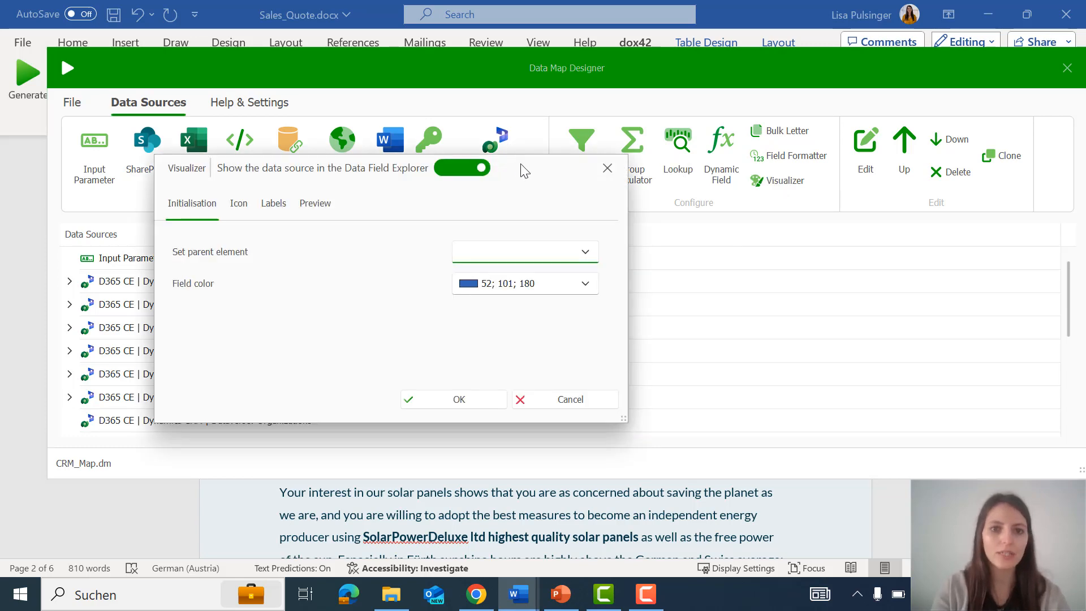
drag(522, 167, 690, 159)
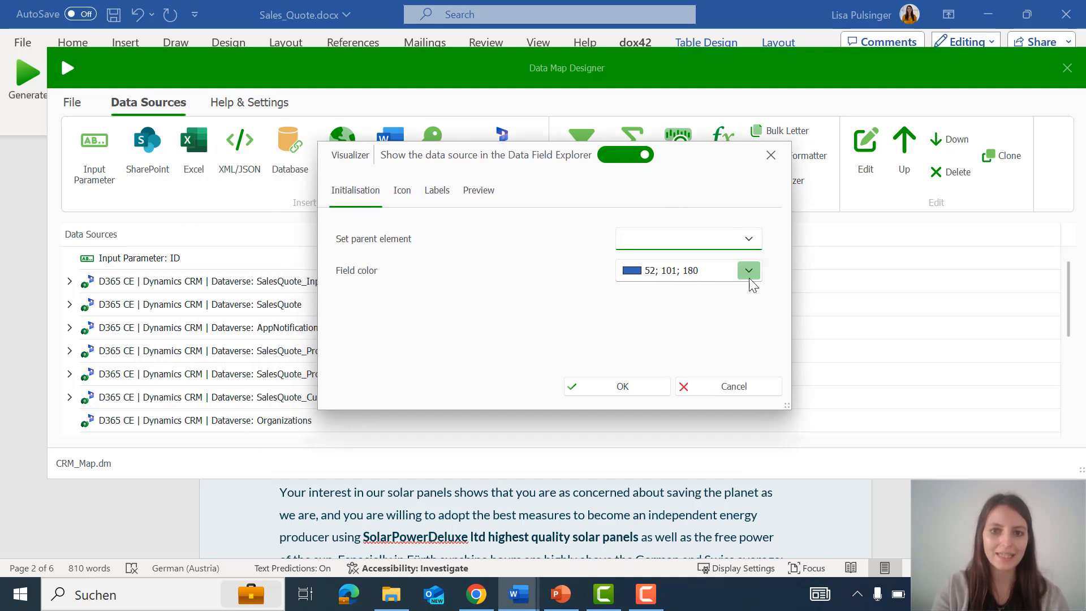
click(749, 271)
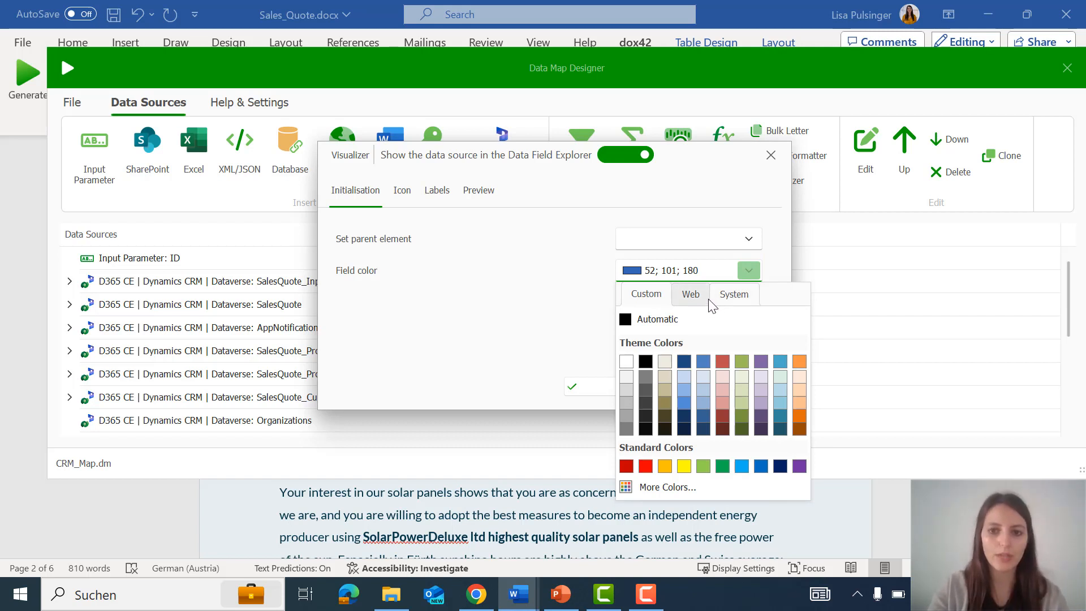
click(764, 406)
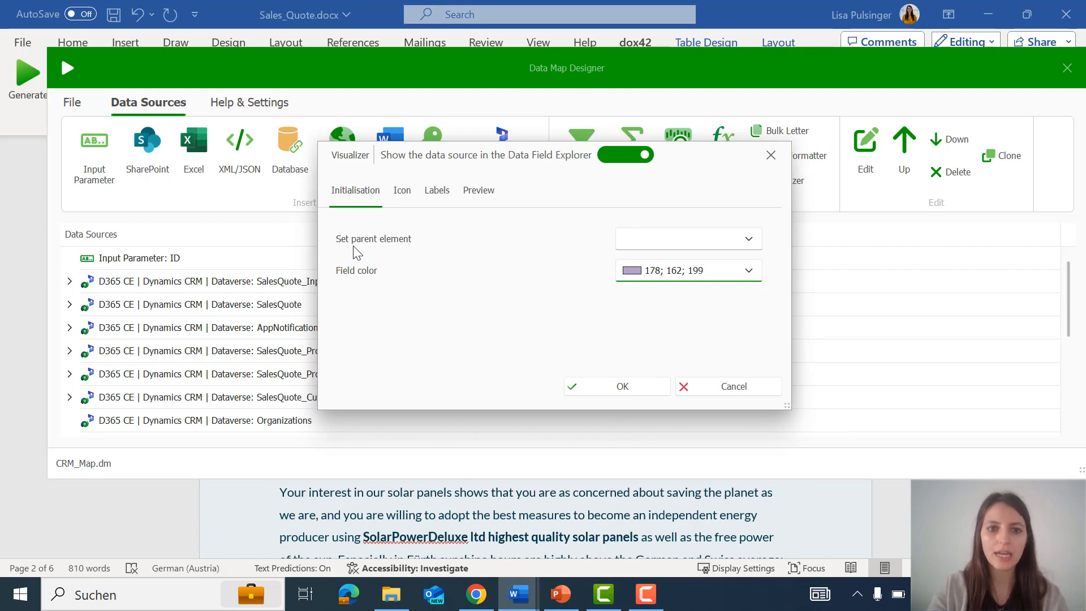
- Review the available parent elements without choosing one, and assign the smiley icon in the first row to the data source
click(748, 240)
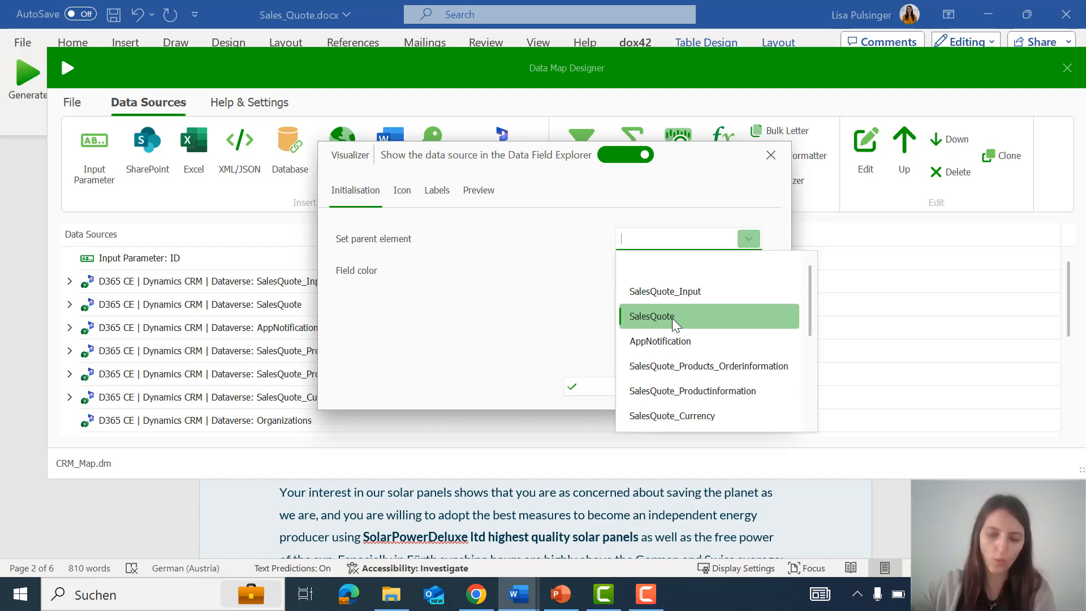
click(481, 293)
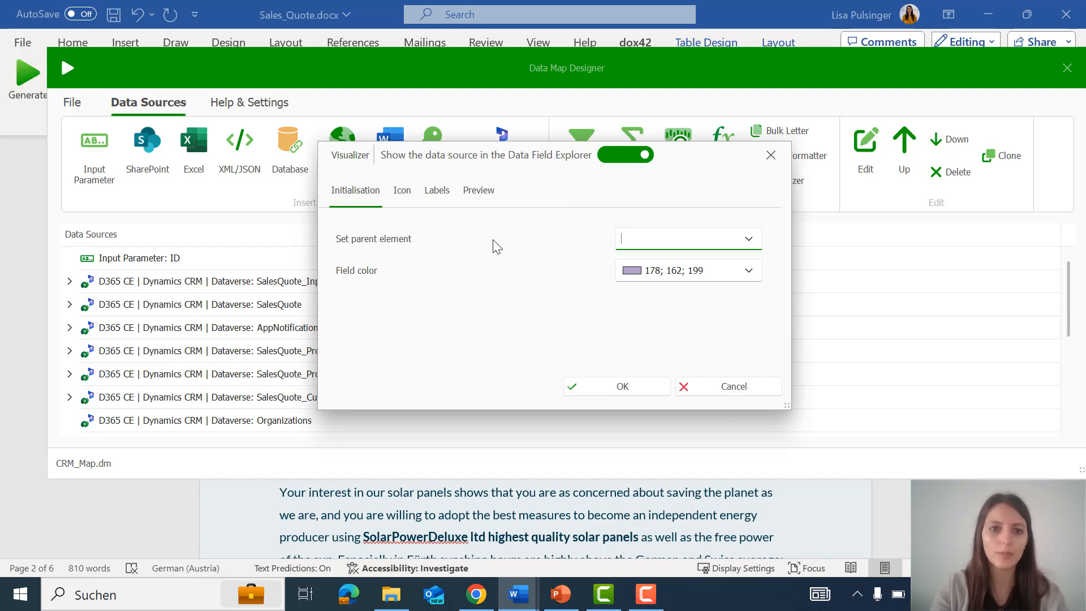
click(399, 194)
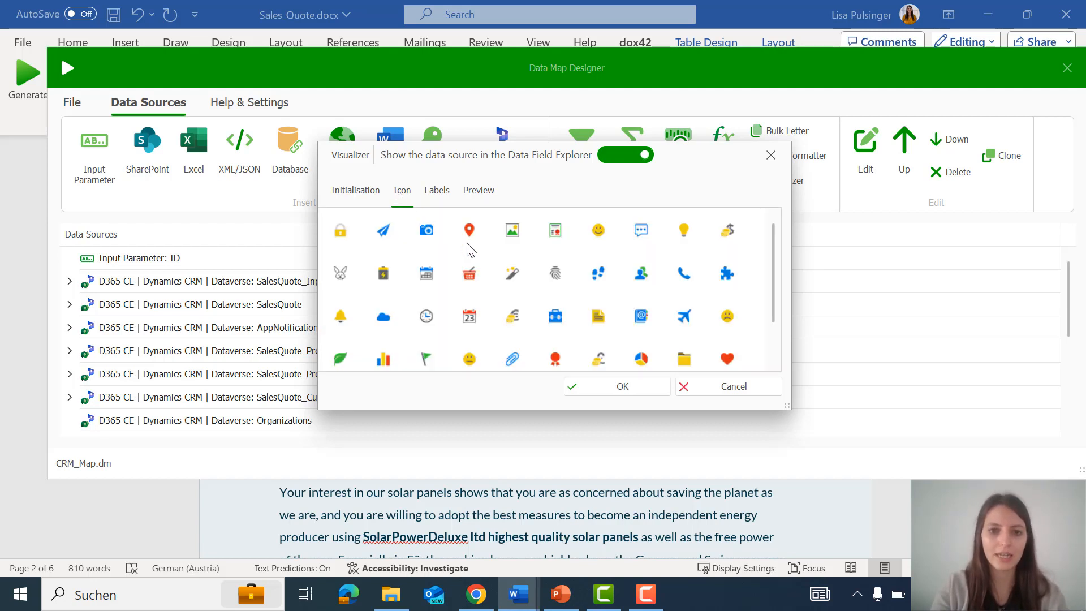
click(603, 233)
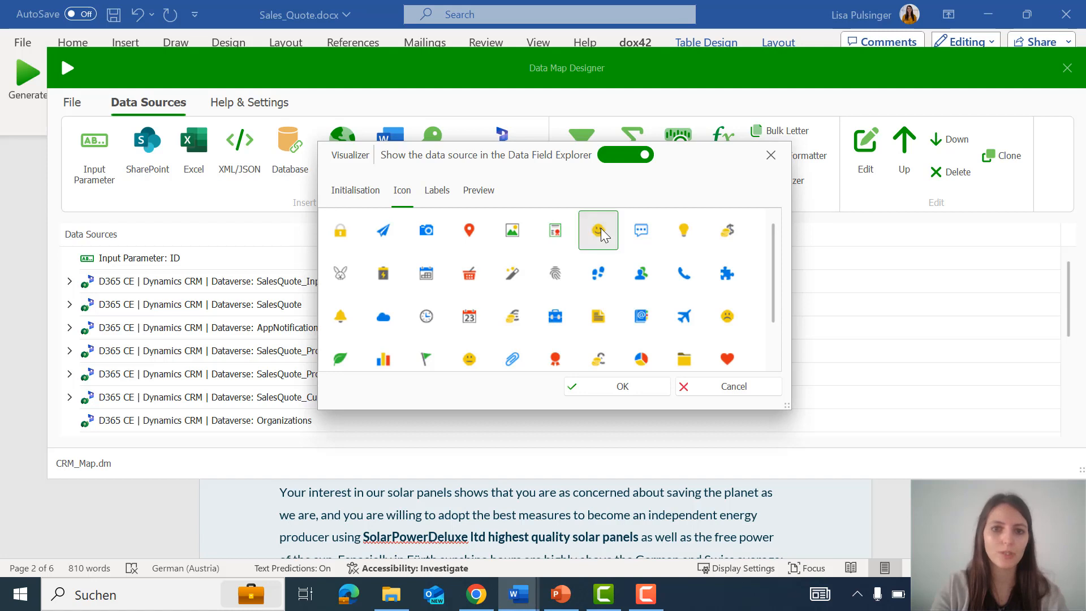
- Hide the accountid data field and label address1_city as "City" and address1_country as "Country"
click(438, 192)
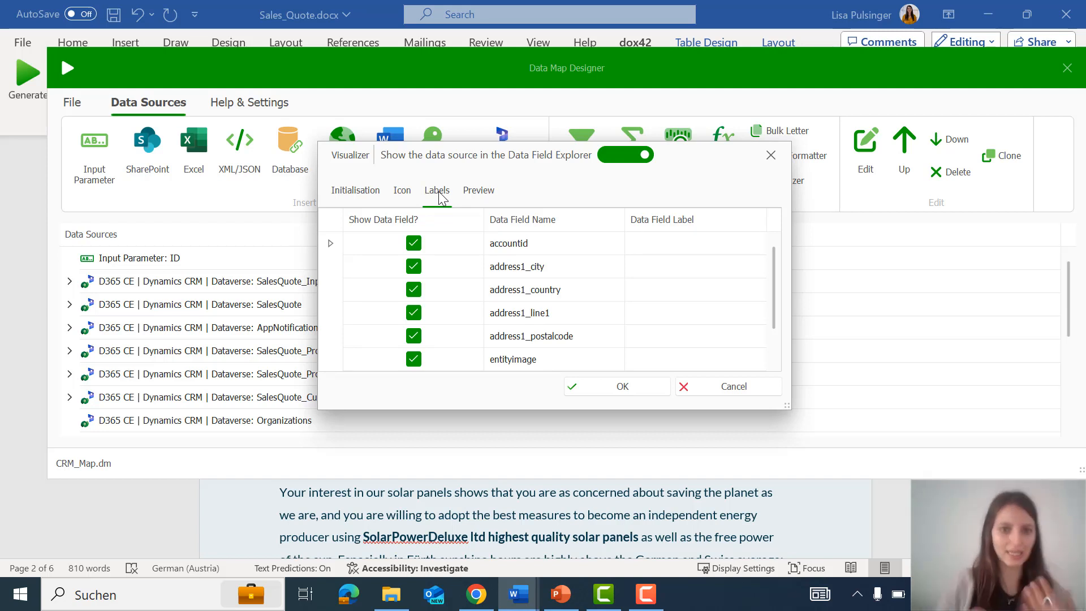
scroll(431, 314, down, 1)
scroll(433, 315, up, 1)
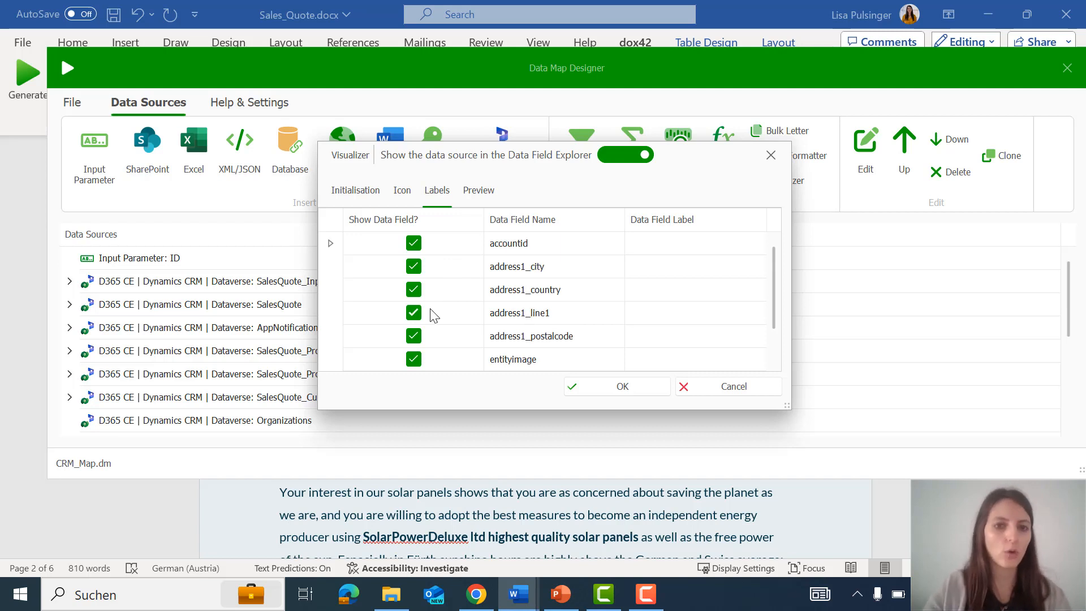
click(414, 244)
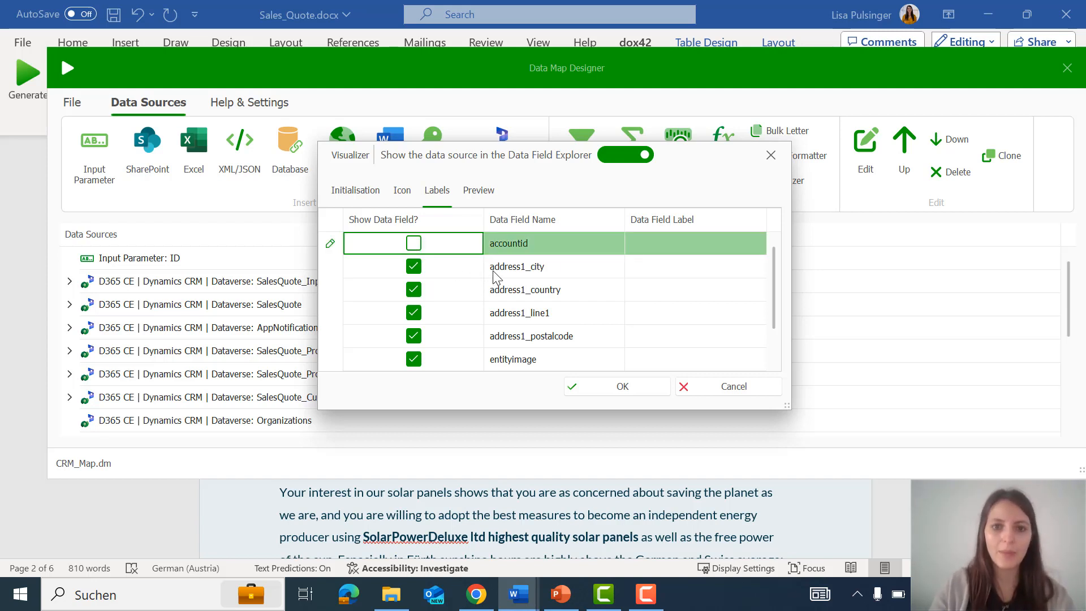
click(638, 277)
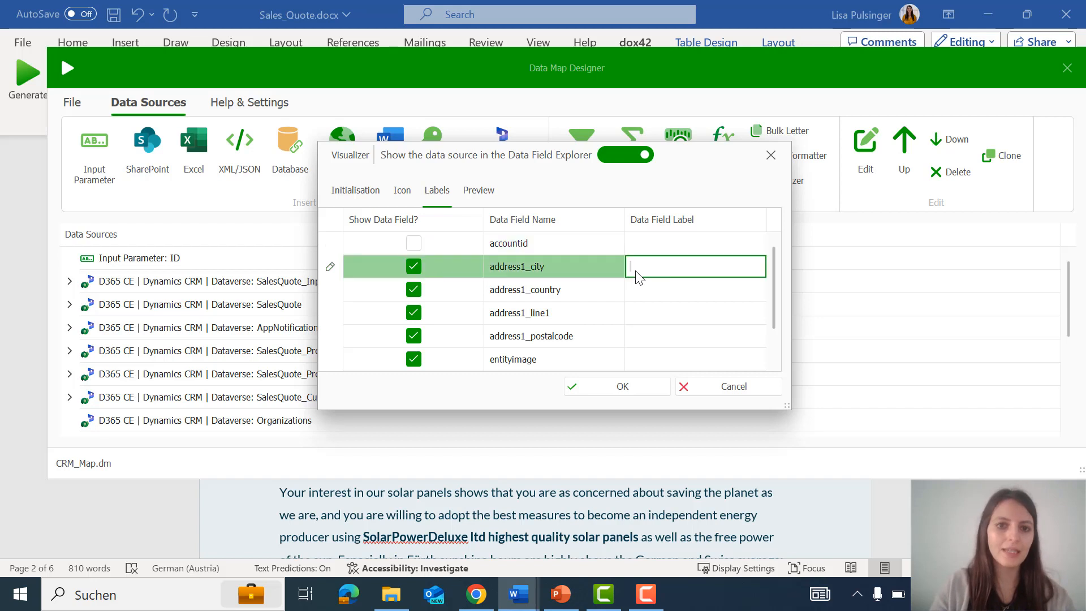
text(City)
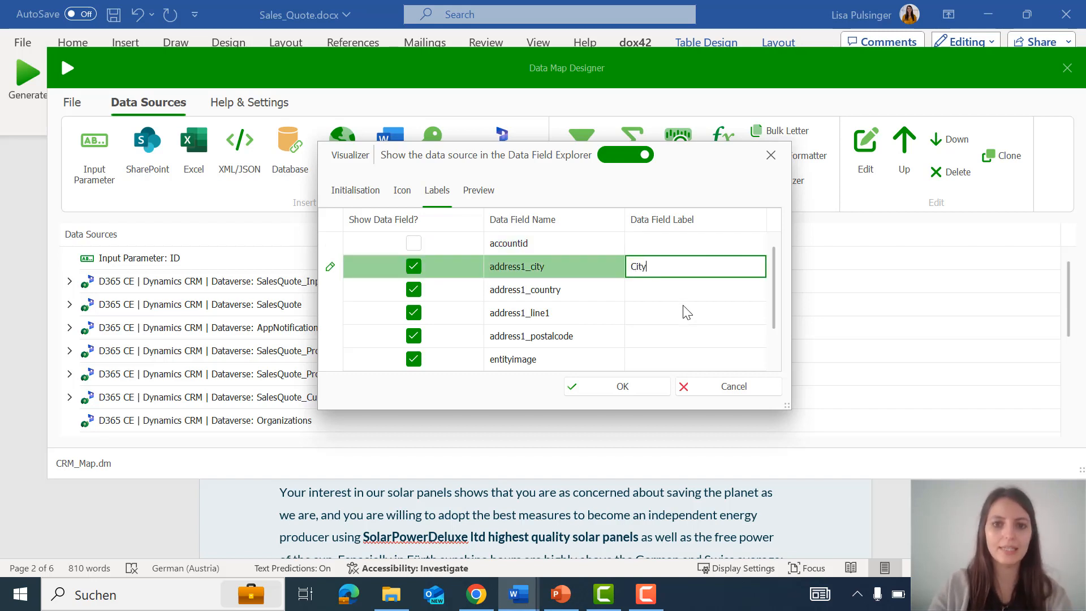
click(667, 299)
text(Country)
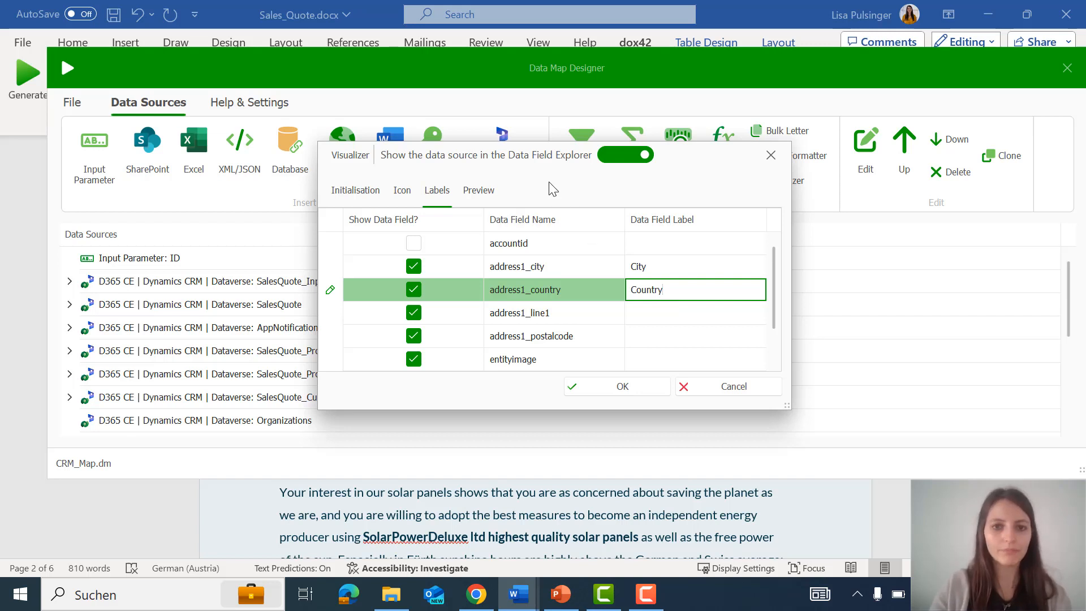
- Preview the field colors and the expanded Organizations field list, and confirm the Visualizer settings
click(481, 201)
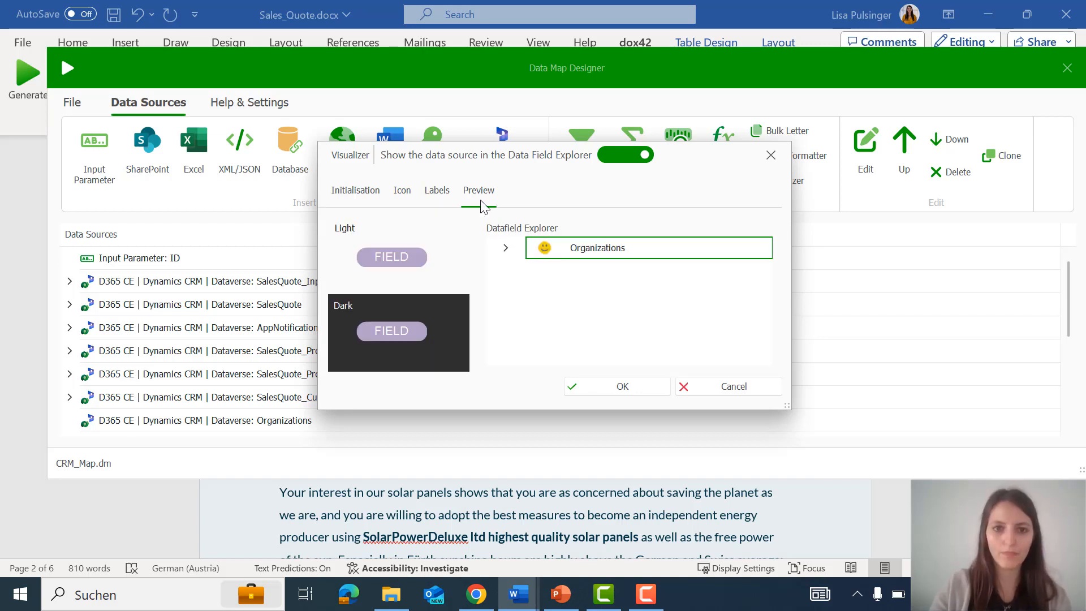
click(505, 249)
scroll(627, 334, down, 2)
scroll(628, 342, up, 2)
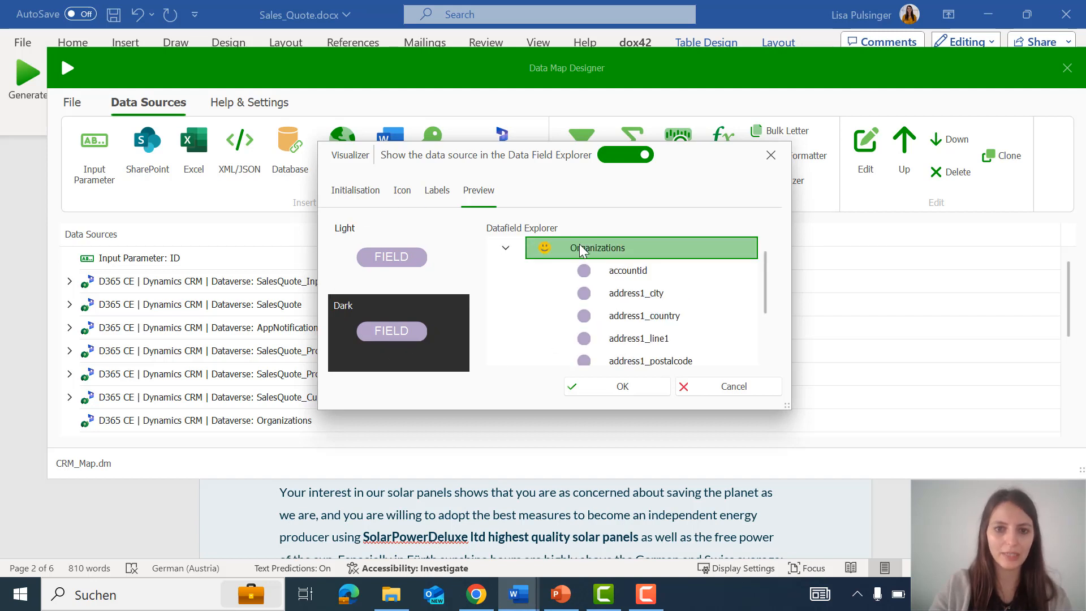
click(506, 248)
click(437, 190)
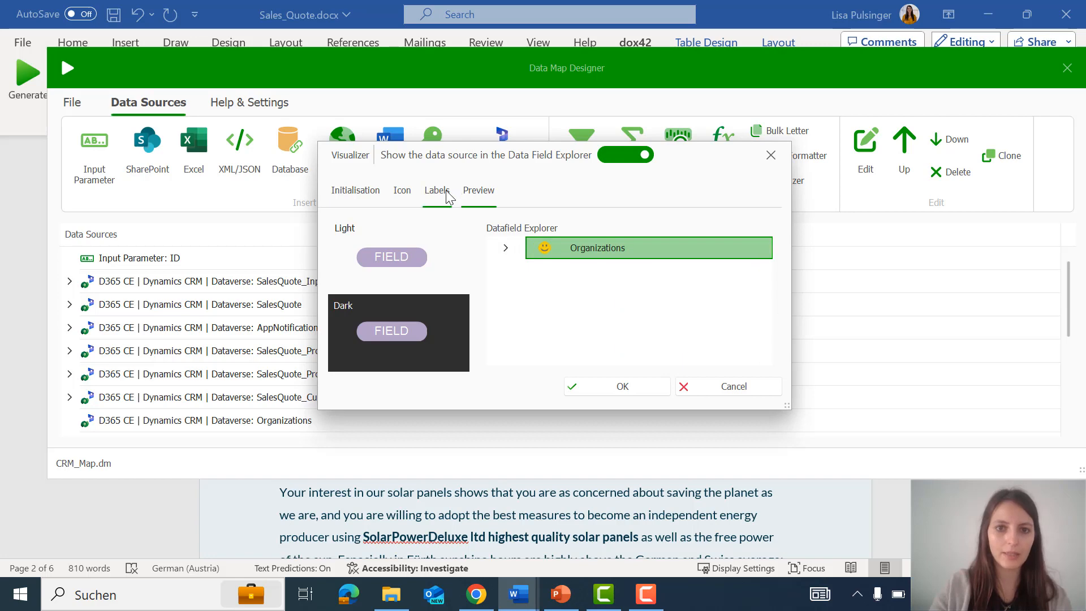
click(646, 386)
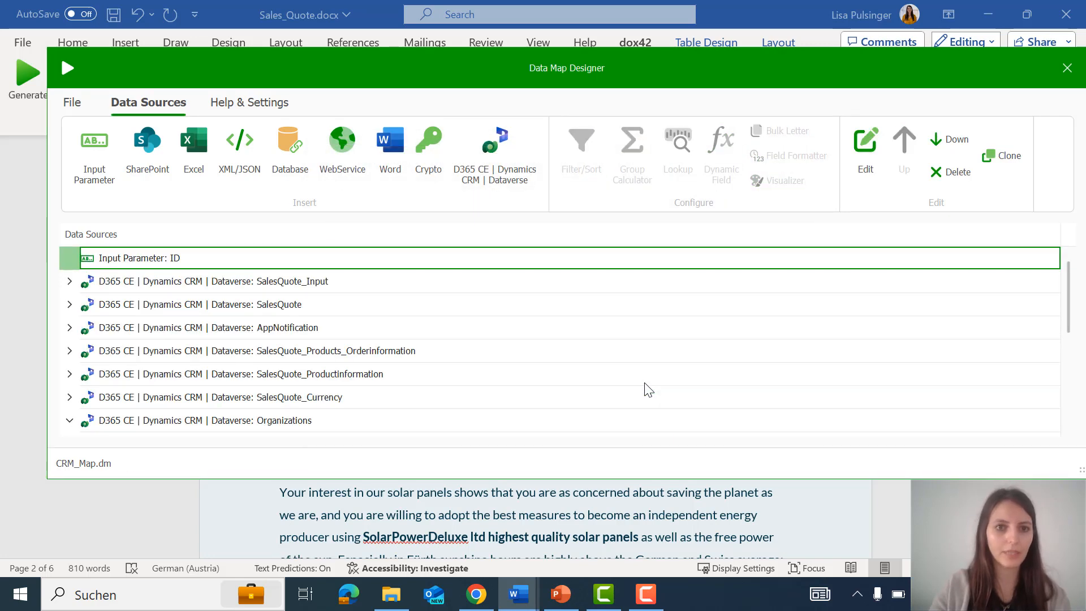
- Turn off dox42 labels in the Data Map Designer settings and close the designer
click(254, 105)
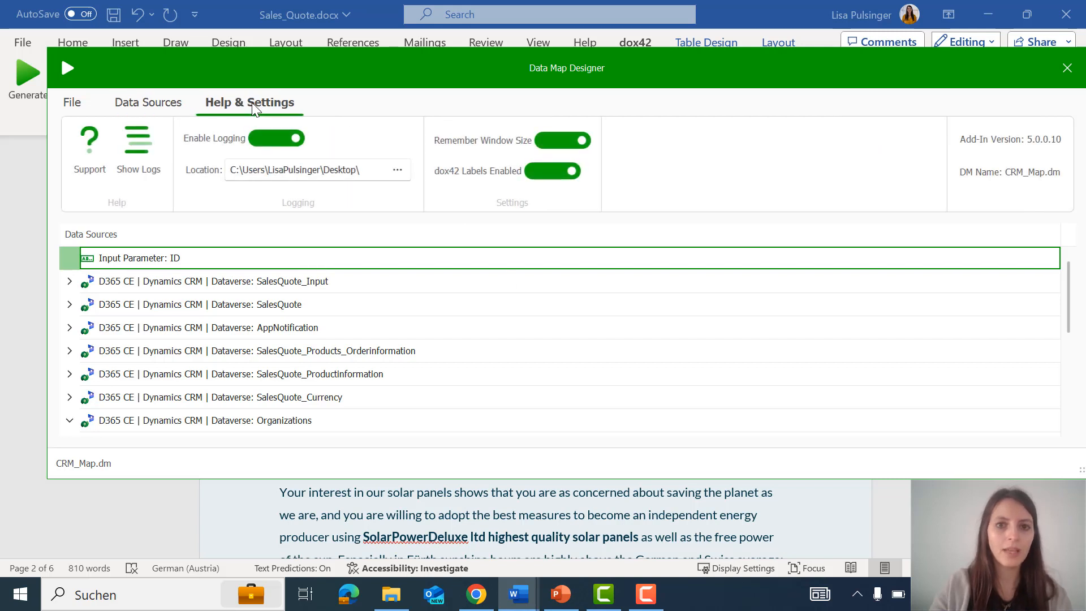
click(535, 175)
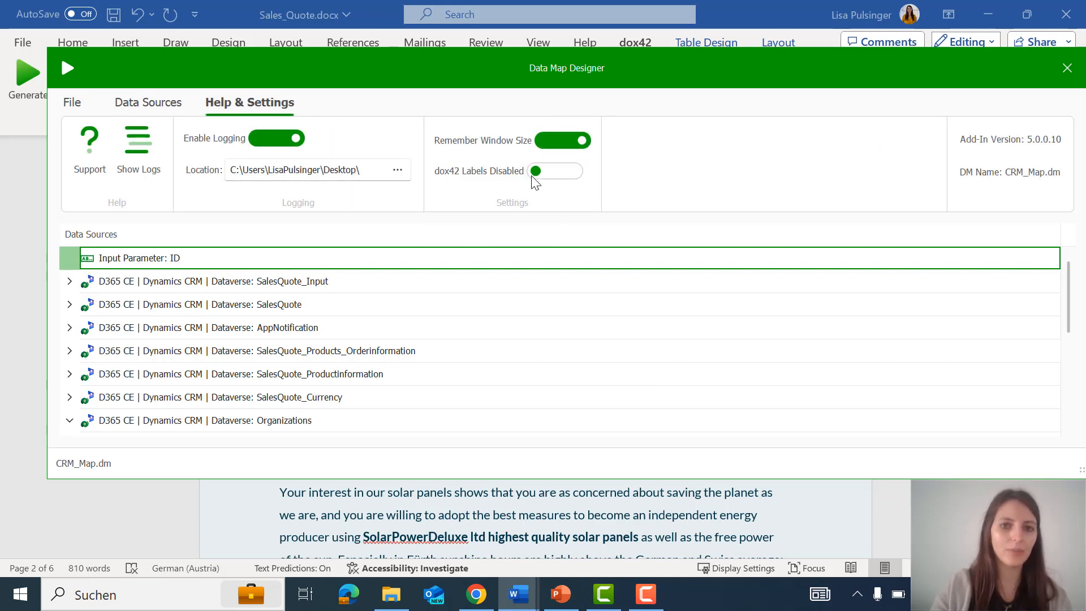
click(1059, 69)
- Show the insertable data fields and review the field names listed under Organizations
click(120, 102)
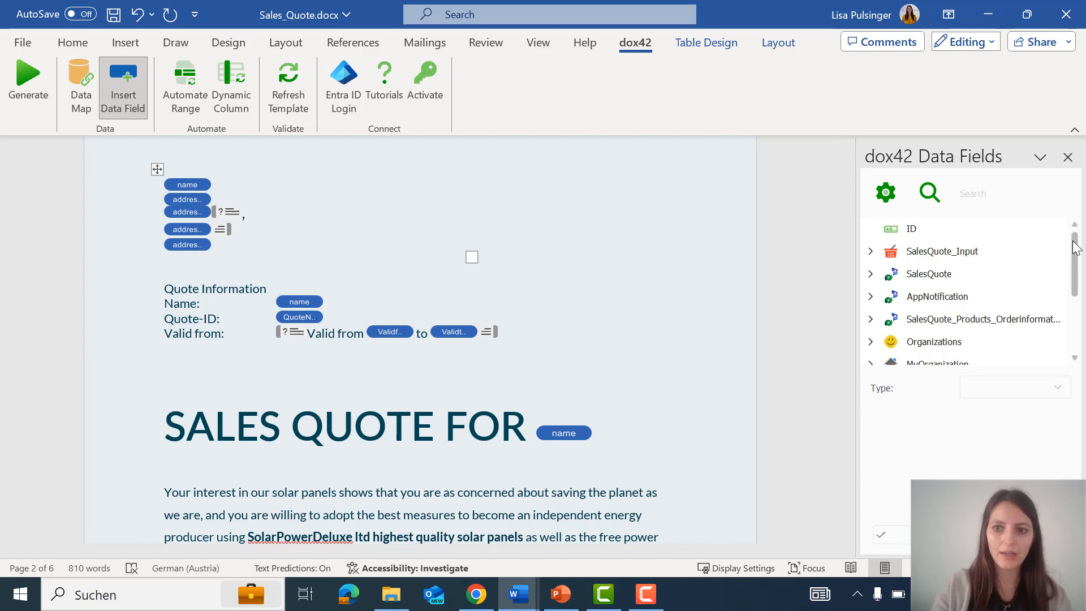
click(871, 342)
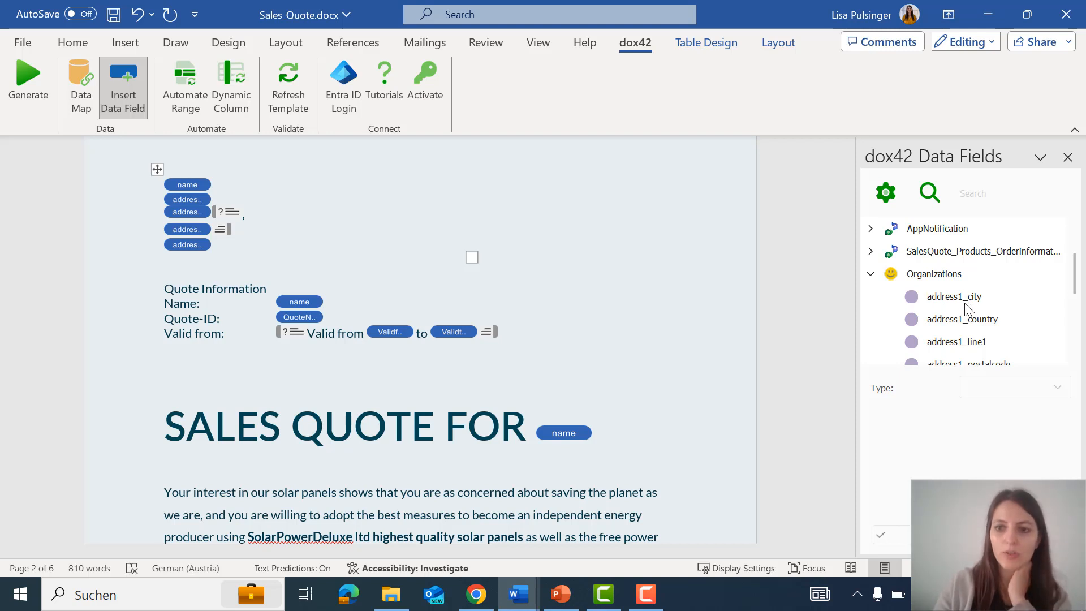
scroll(965, 322, down, 3)
scroll(965, 322, up, 3)
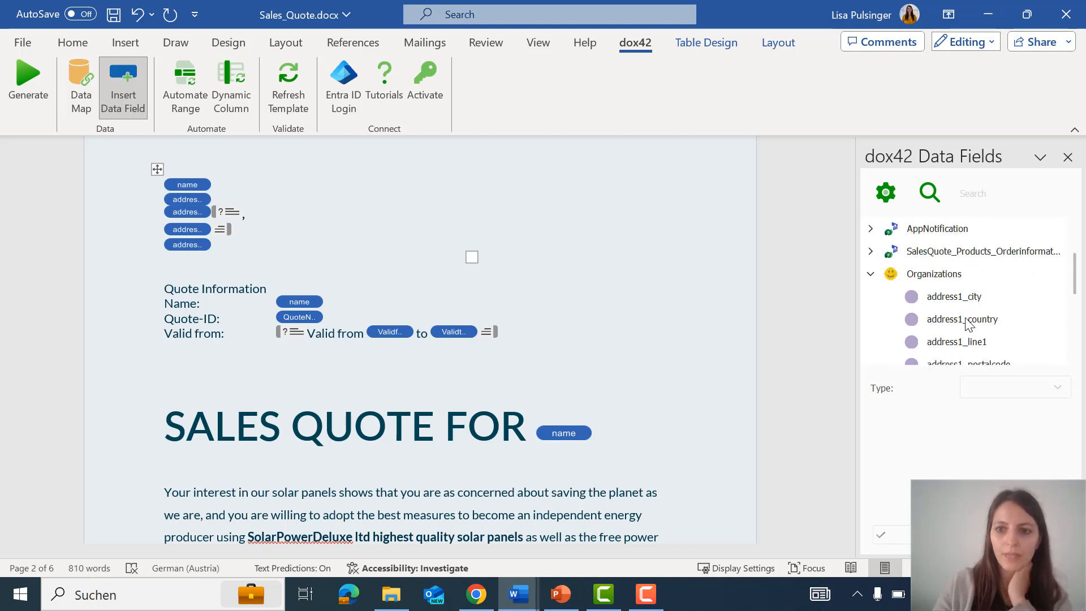
- Turn dox42 labels back on from the data field list's settings and expand the Organizations fields
click(886, 193)
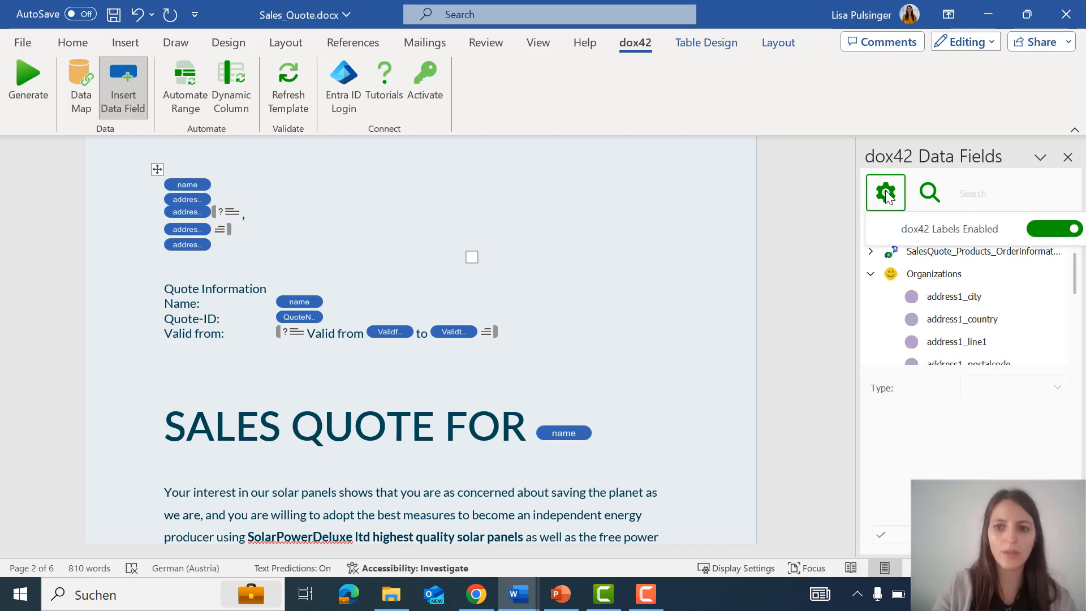
click(1033, 228)
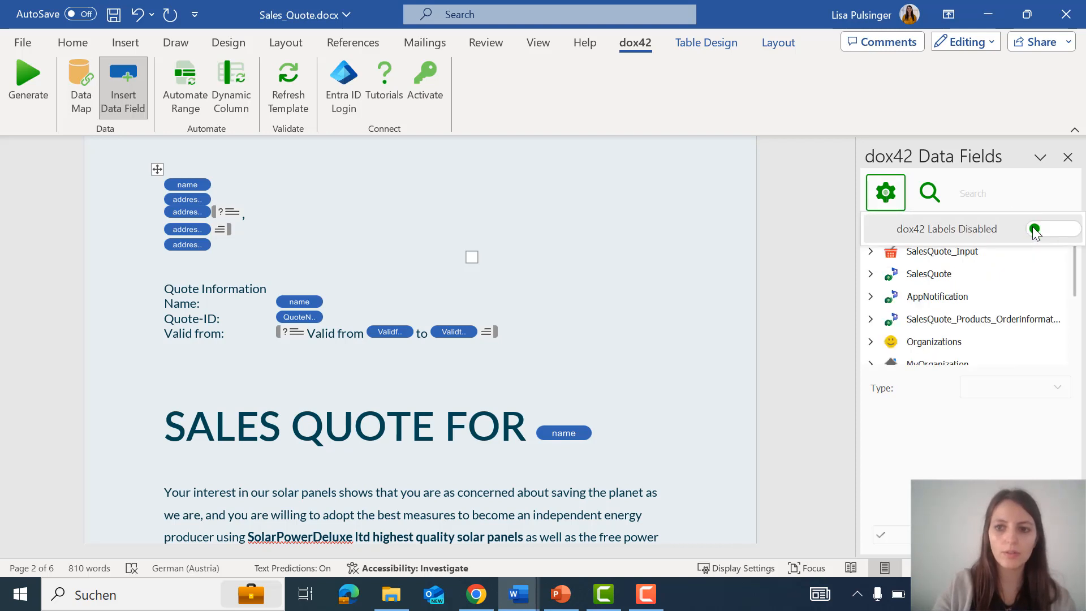
click(1033, 229)
click(871, 342)
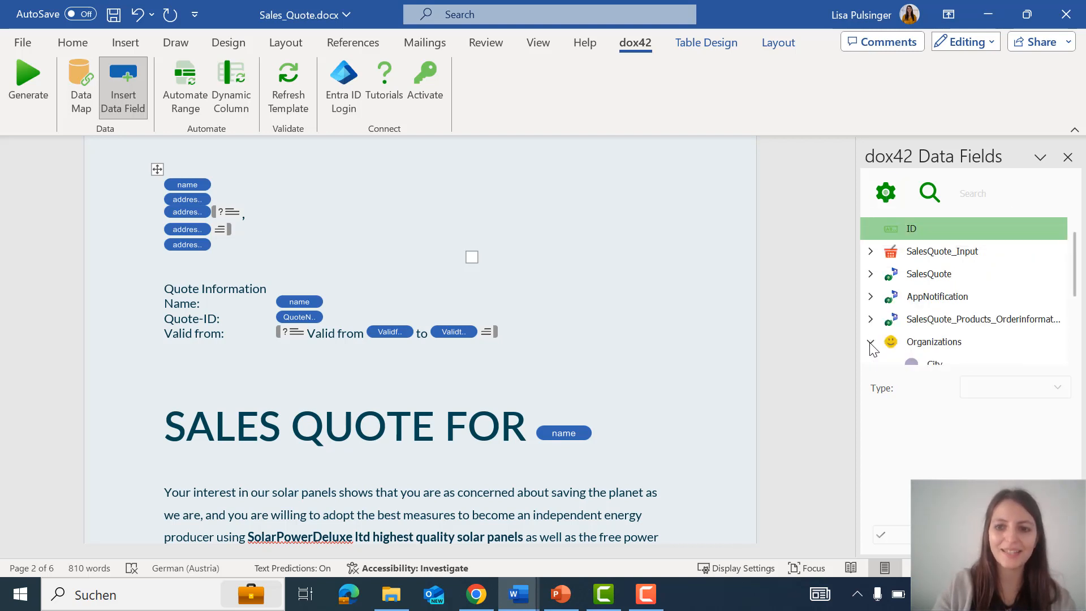
scroll(956, 323, down, 1)
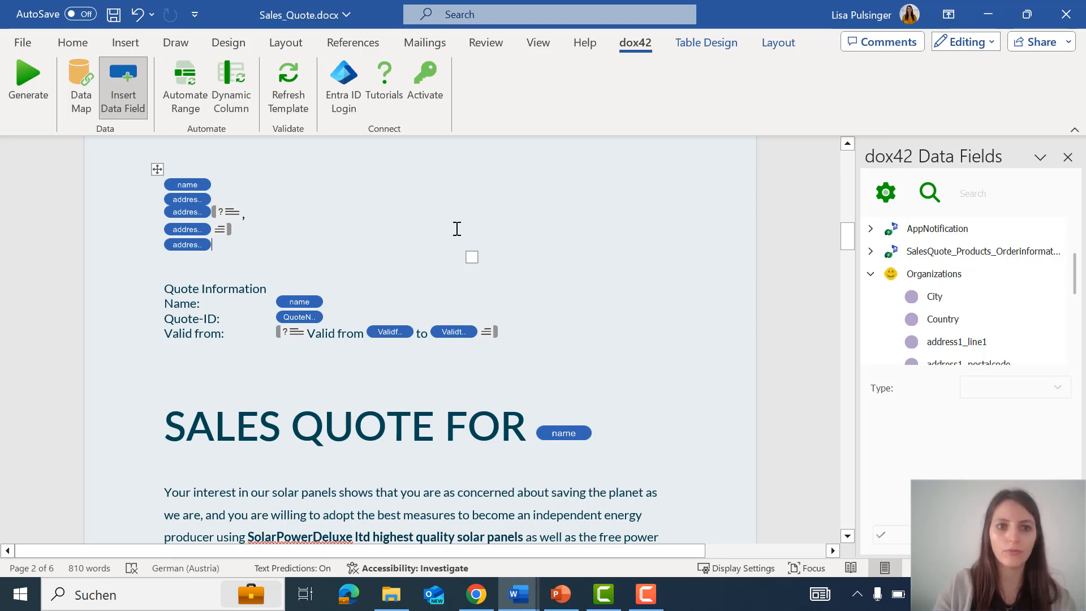
- Refresh the template and check the name, City and Country placeholders in the address block against the Organizations fields
click(293, 76)
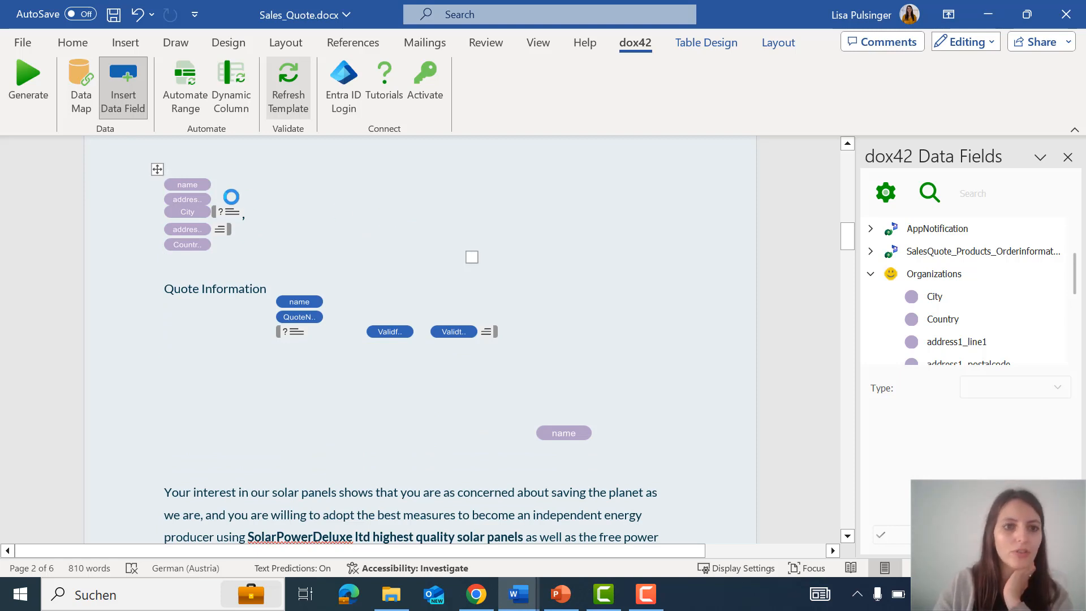
click(191, 185)
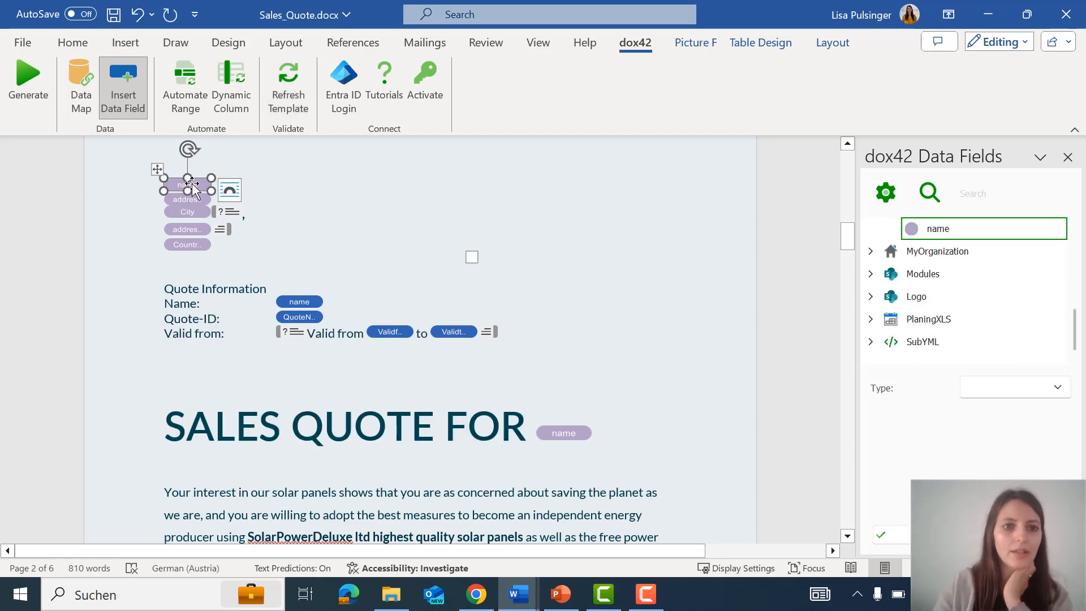
click(191, 213)
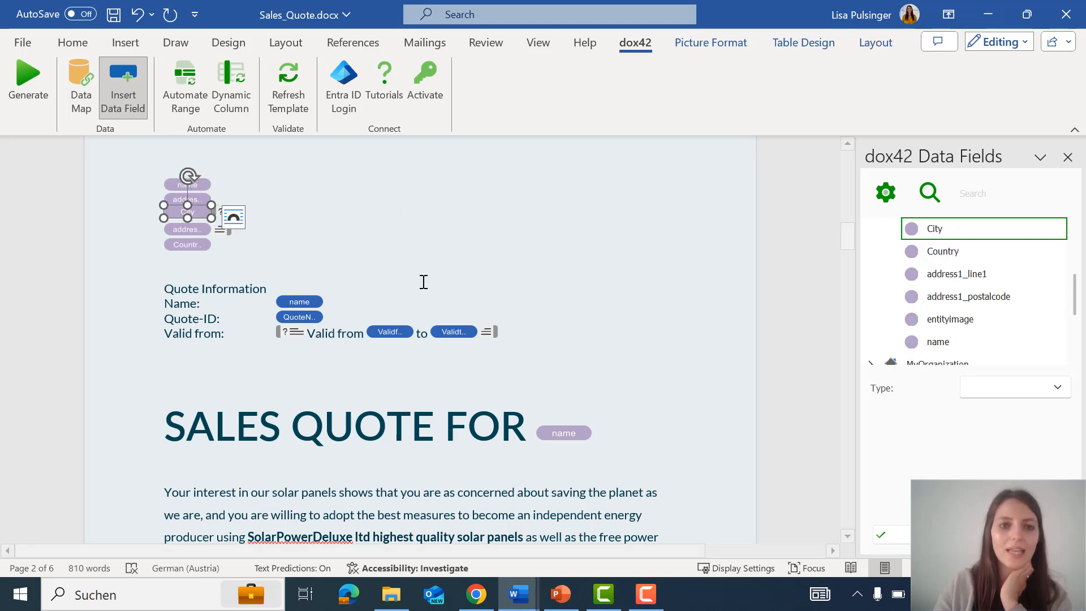
click(180, 245)
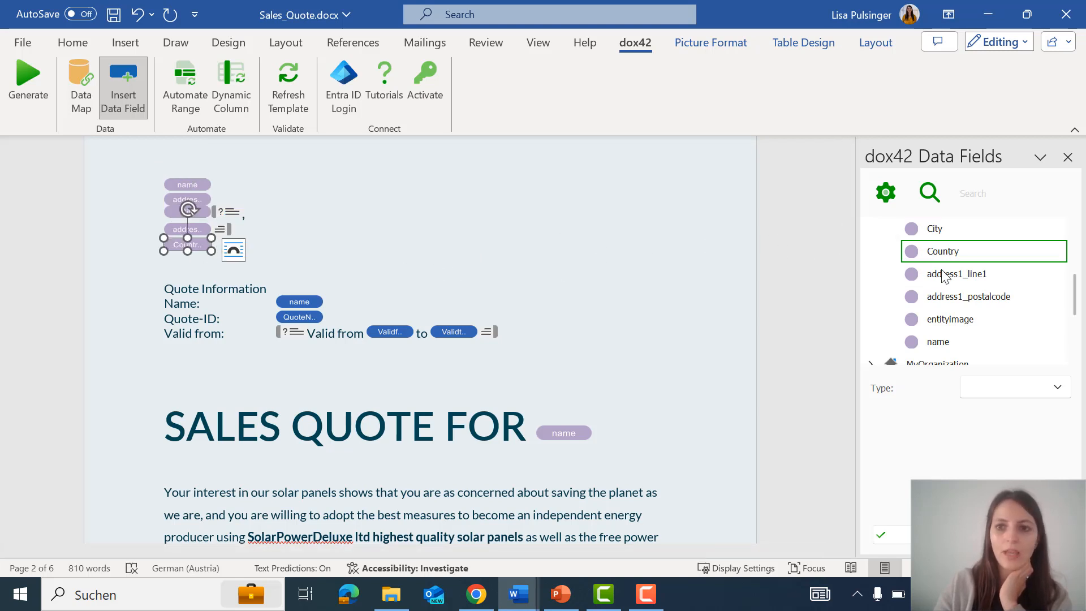
- Turn off dox42 labels from the data field list's settings and refresh the template
click(882, 194)
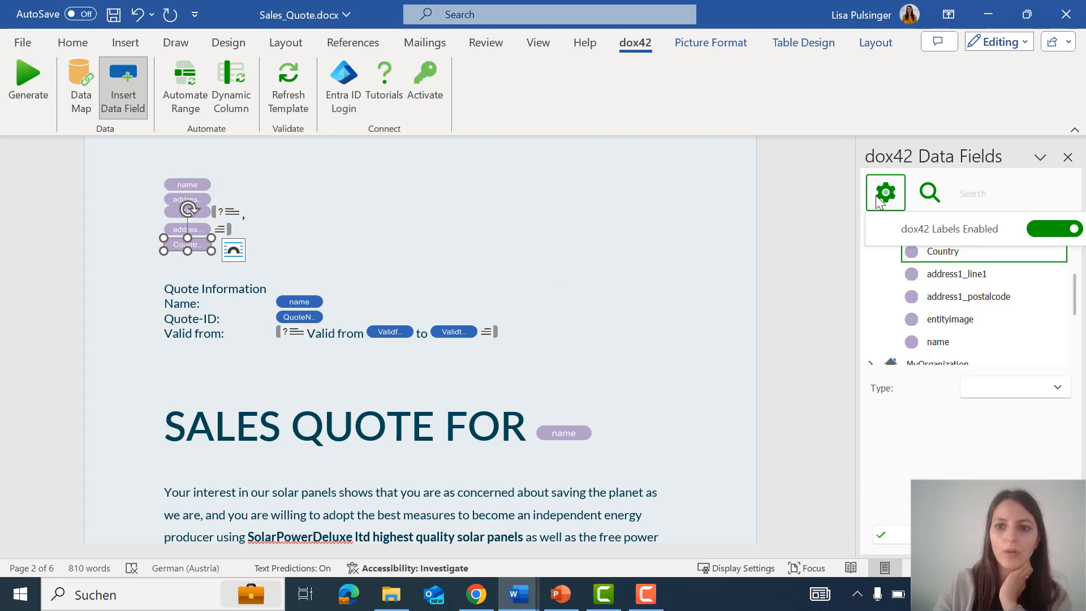
click(1044, 230)
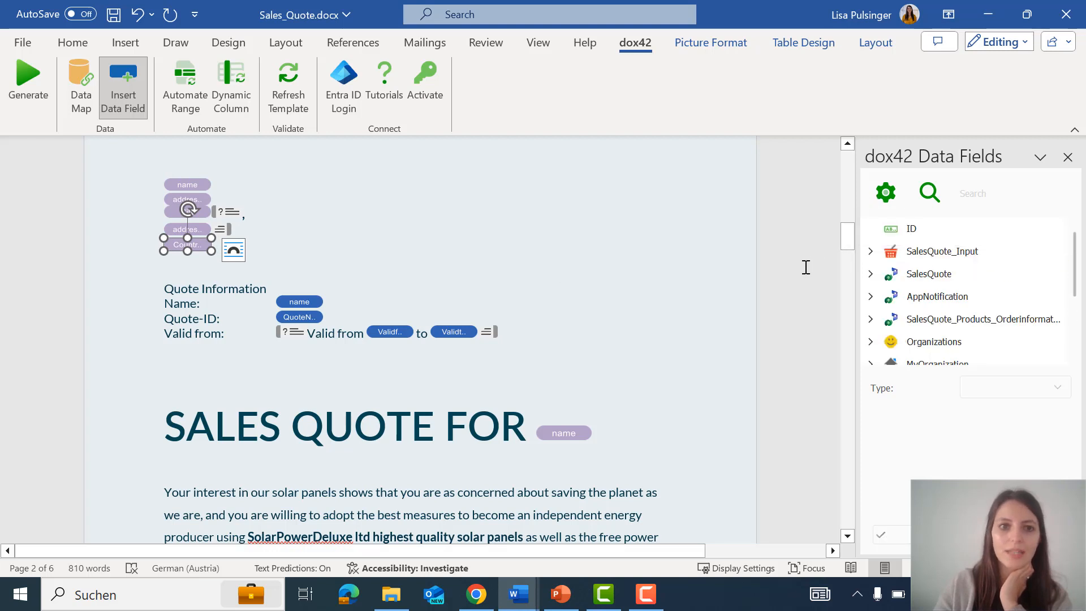
click(297, 77)
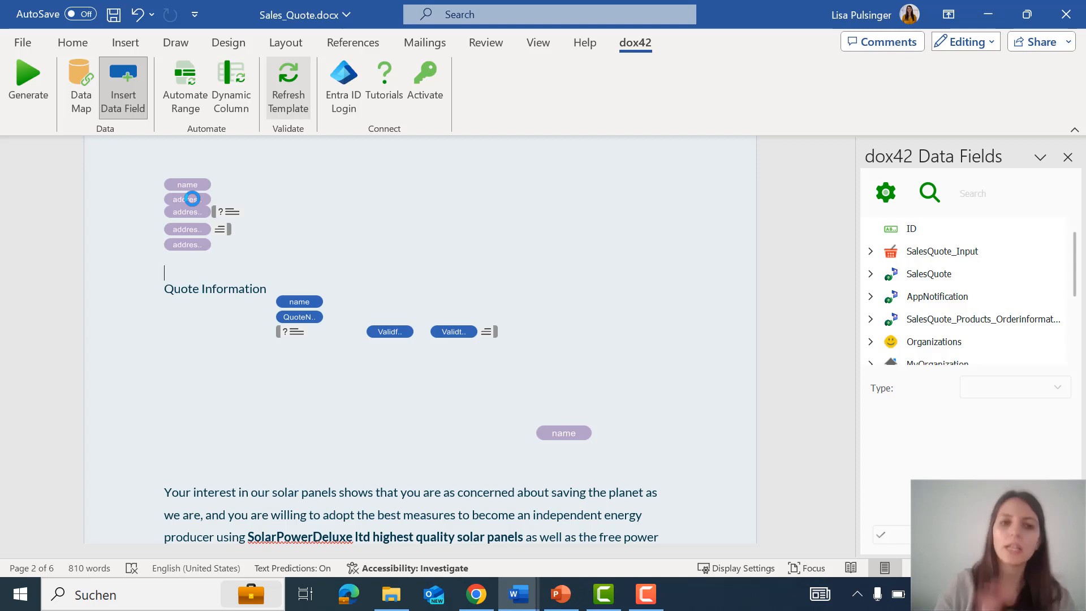
- Check which Organizations data fields the second and third placeholders of the address block refer to
click(193, 199)
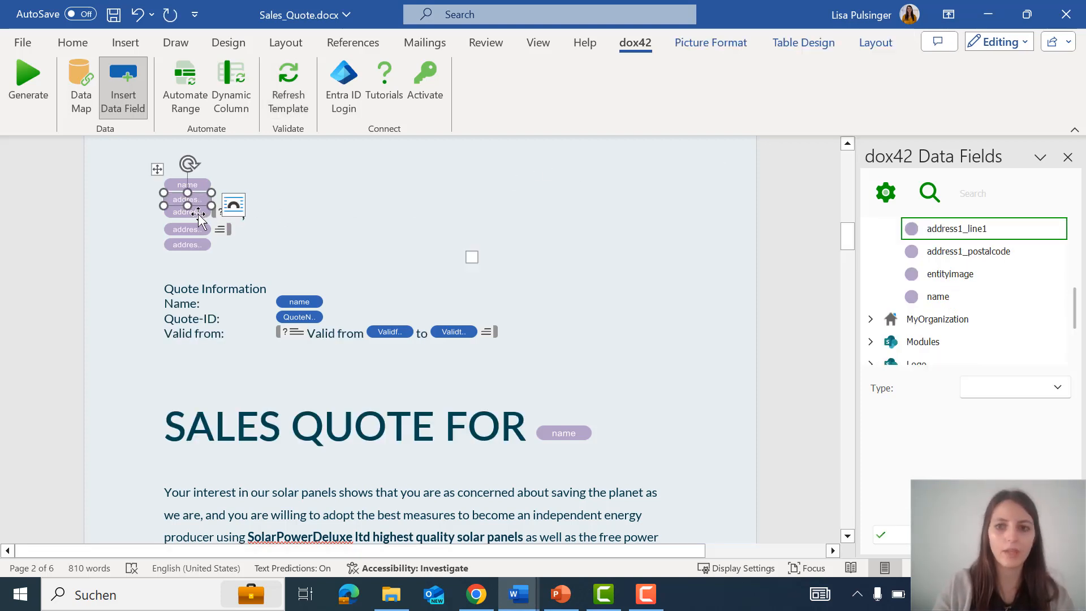
click(195, 213)
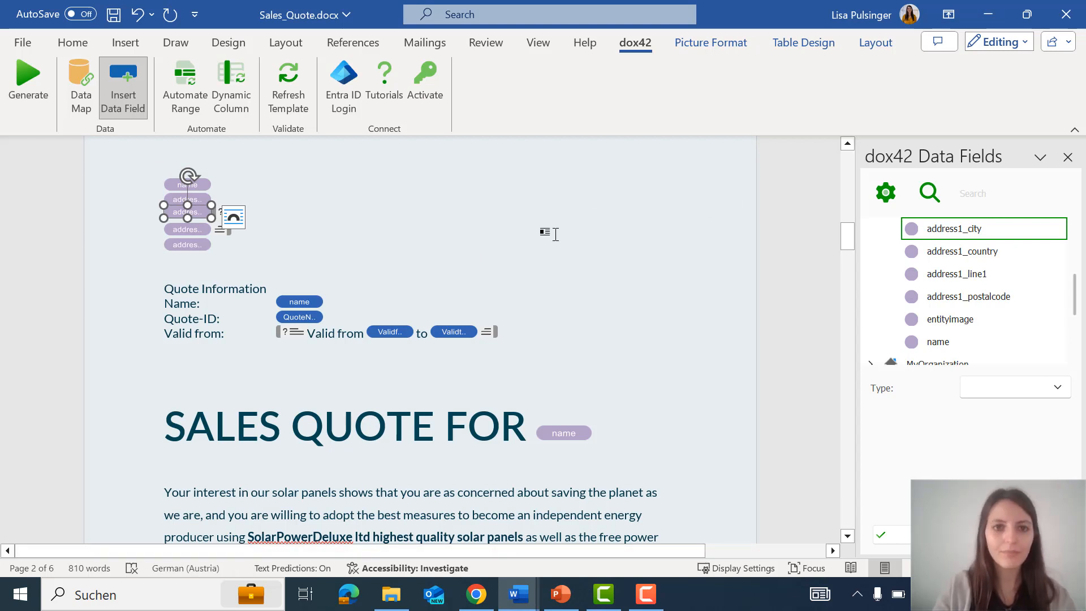
click(381, 225)
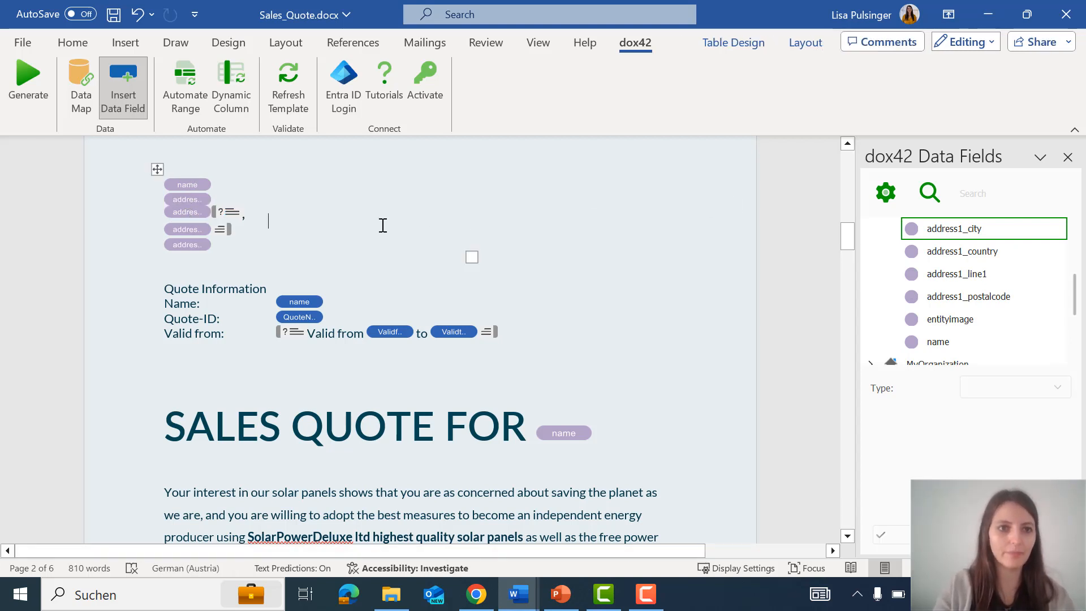
click(72, 96)
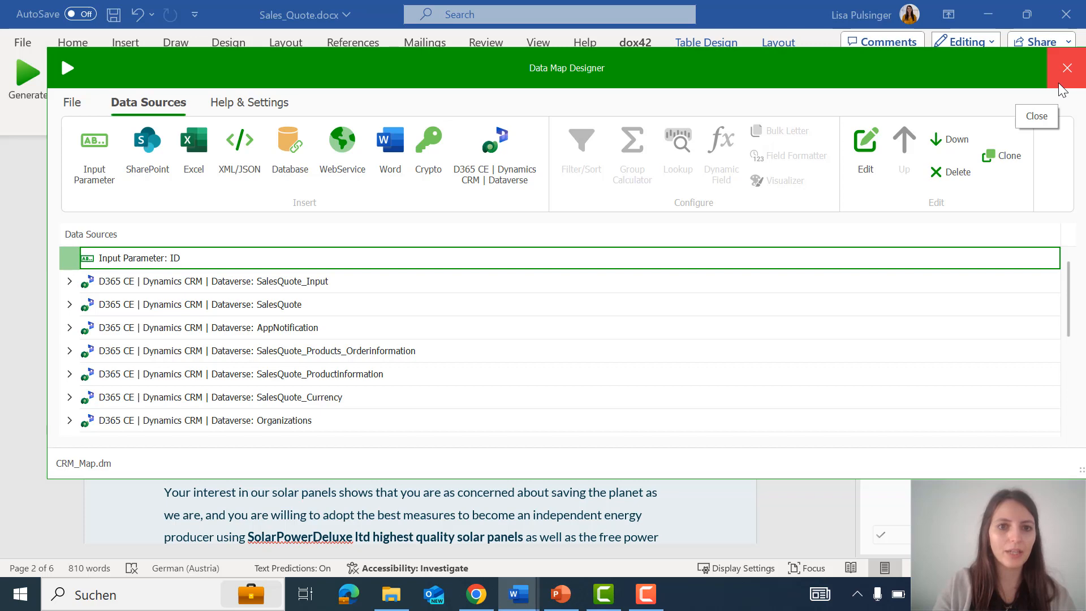
click(1062, 89)
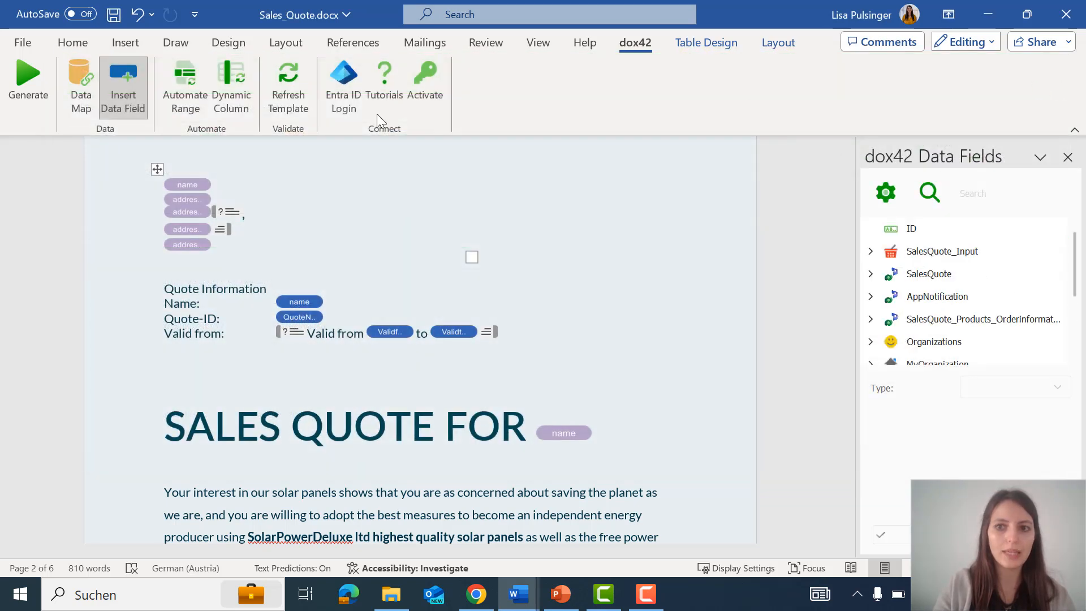
- Set the Office theme to Black in the Word account settings
click(17, 45)
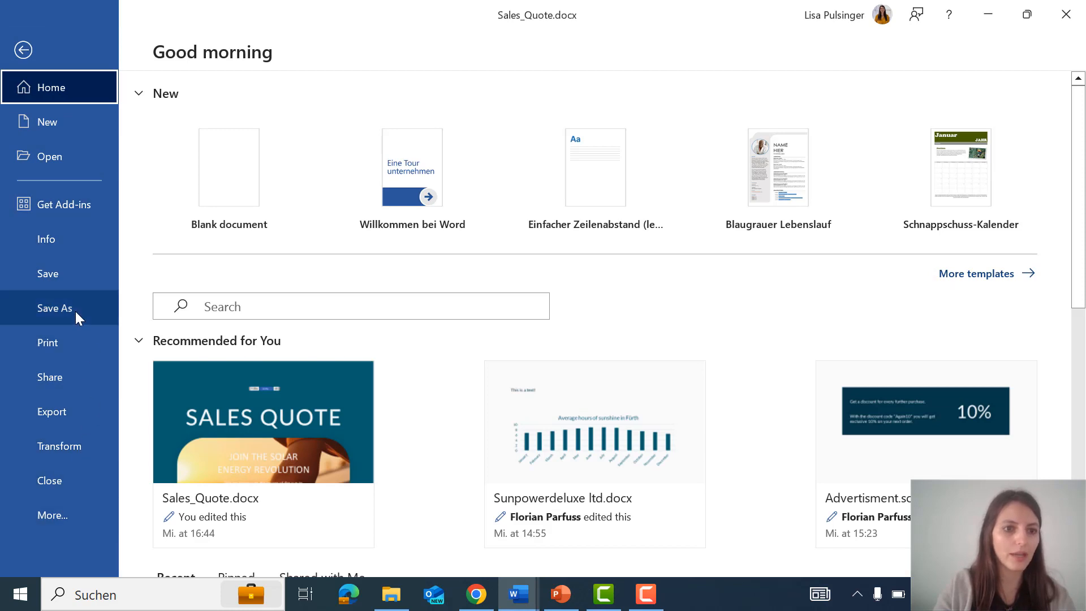
click(49, 500)
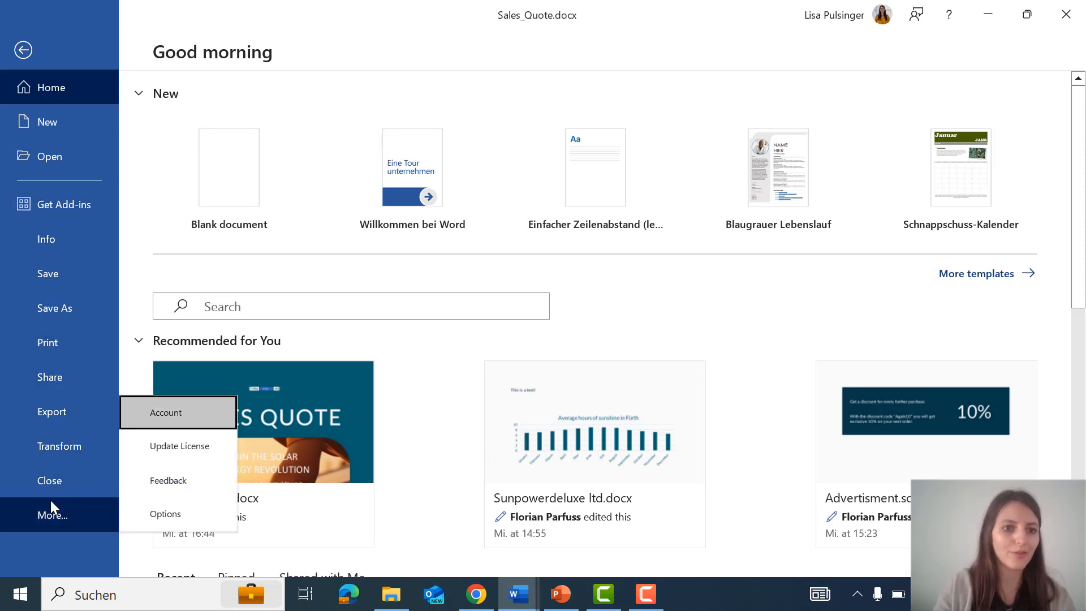
click(182, 412)
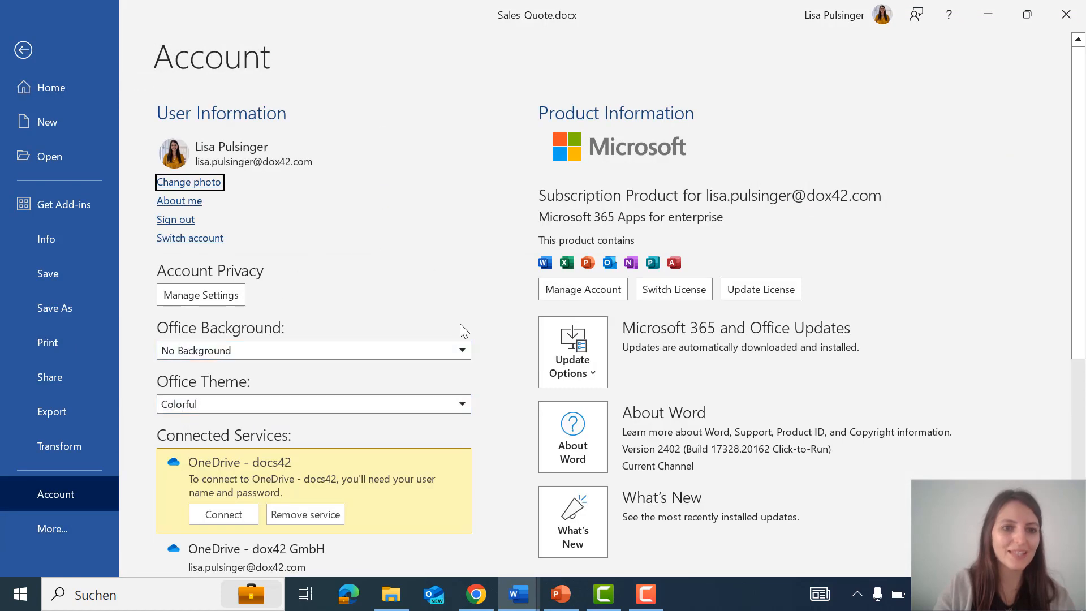
click(460, 403)
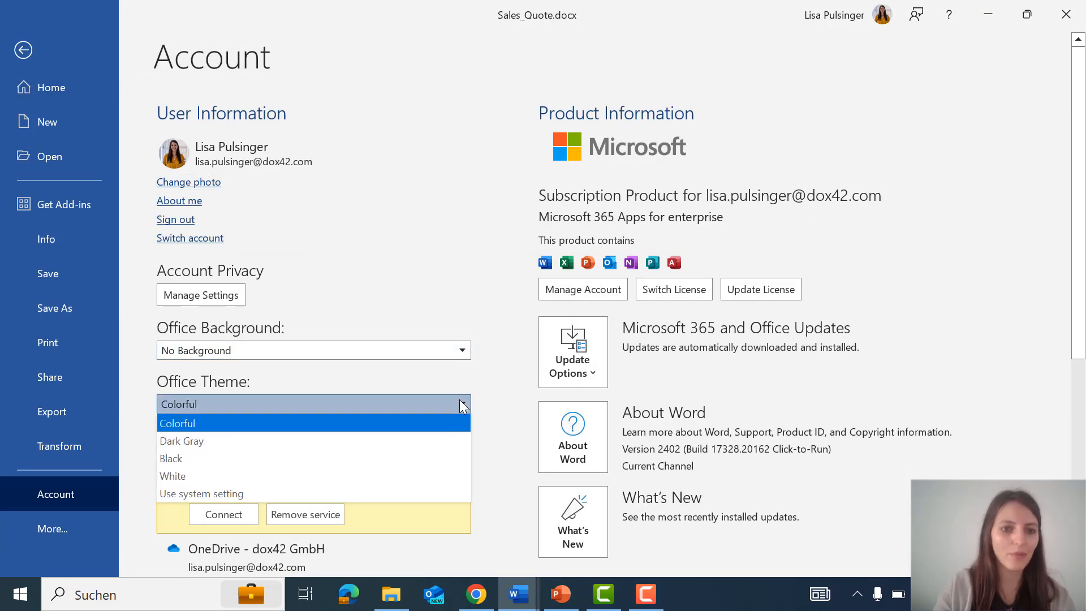
click(307, 455)
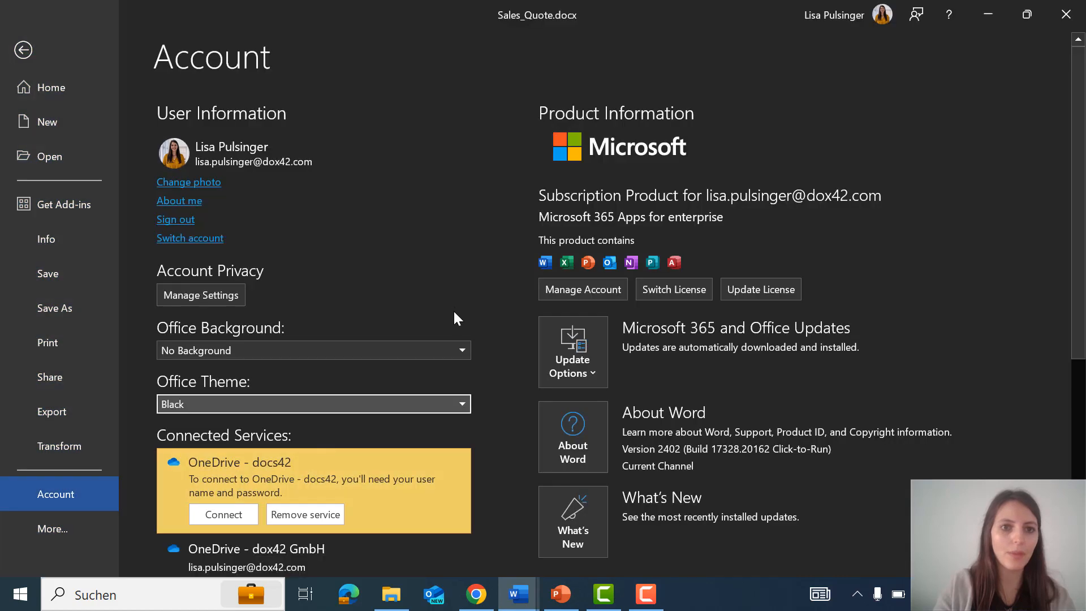
- Close Sales_Quote.docx and EmployeeContract_EN.docx without saving the changes
click(1065, 14)
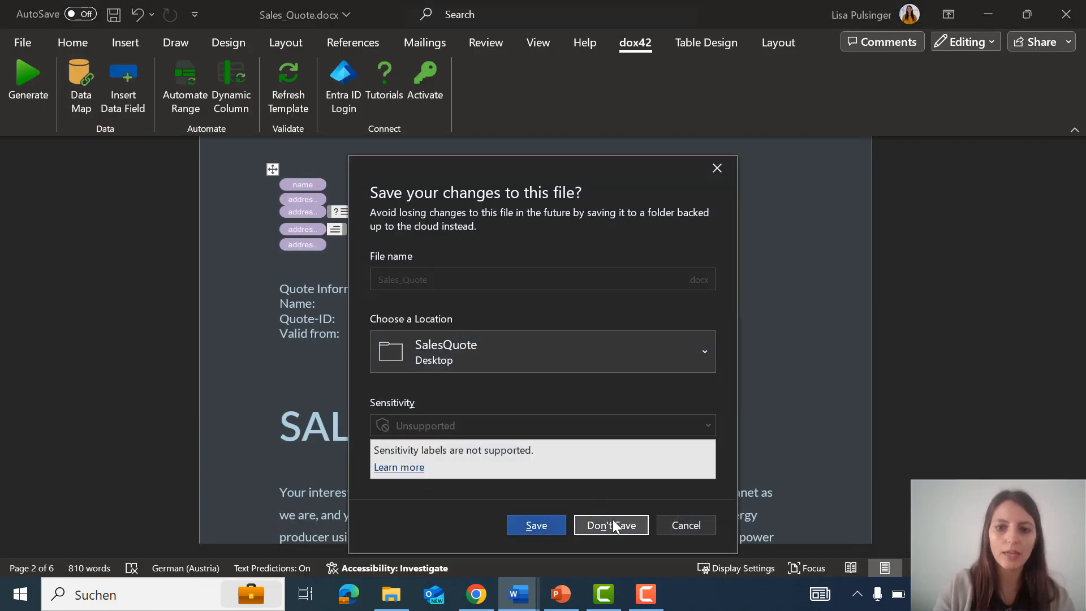
click(612, 519)
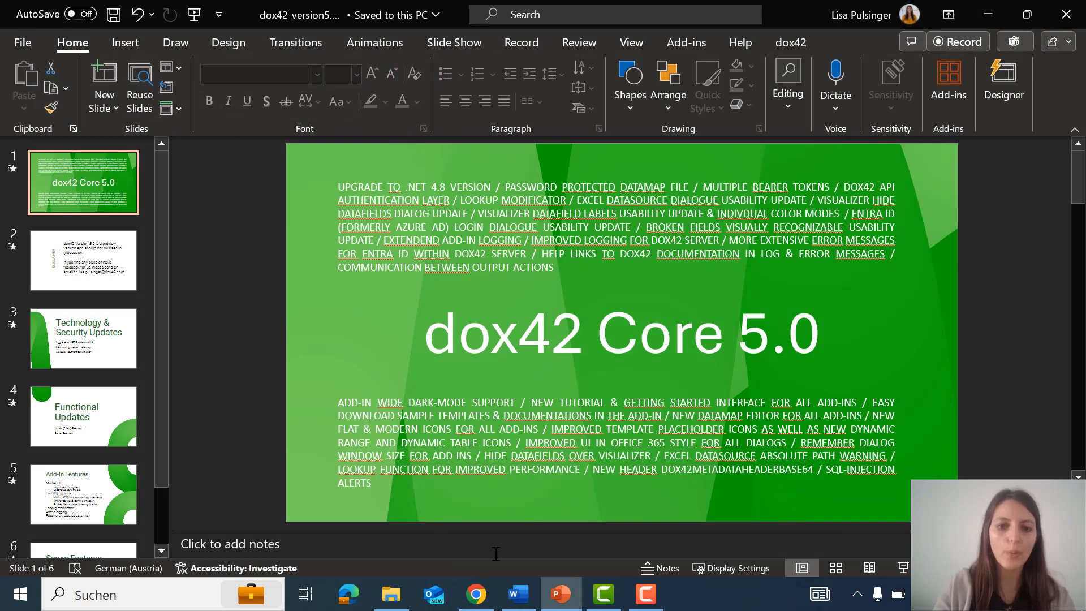
click(519, 594)
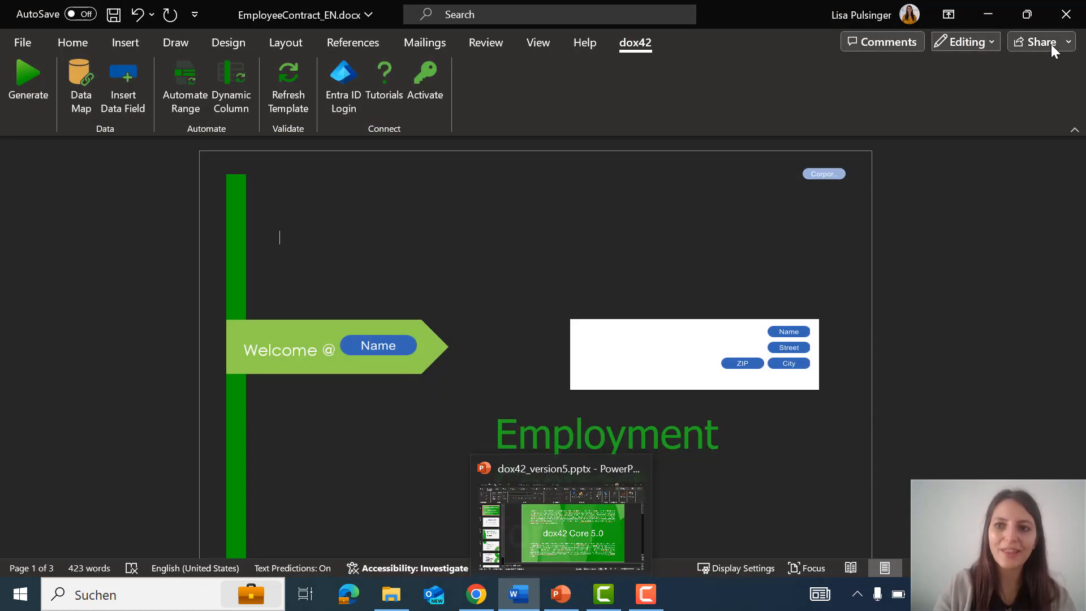
click(1065, 14)
click(612, 531)
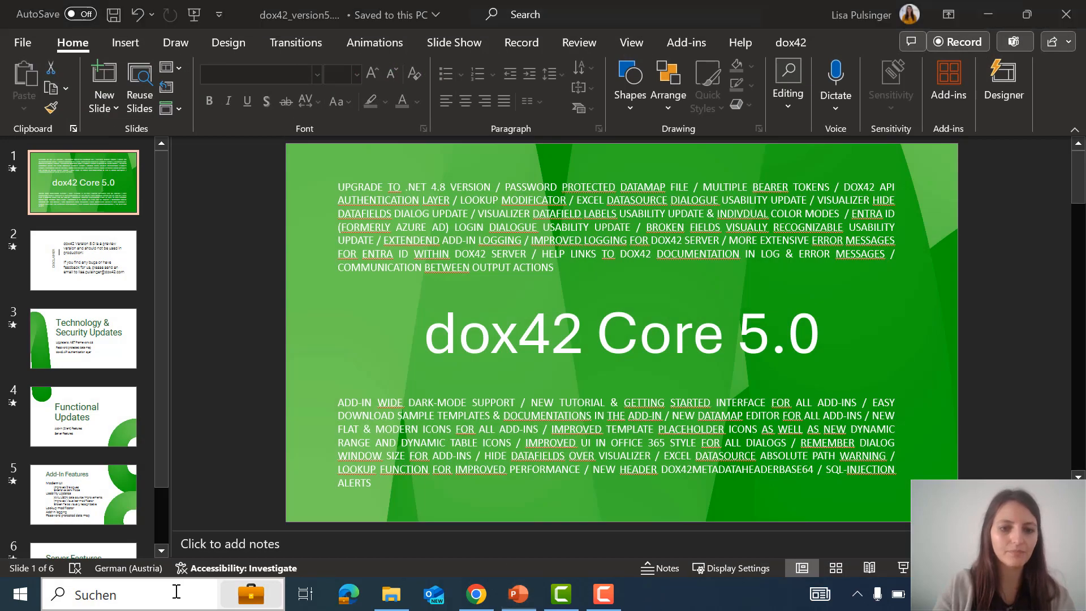
- Find Word through the Windows search and start it again
click(177, 591)
text(word)
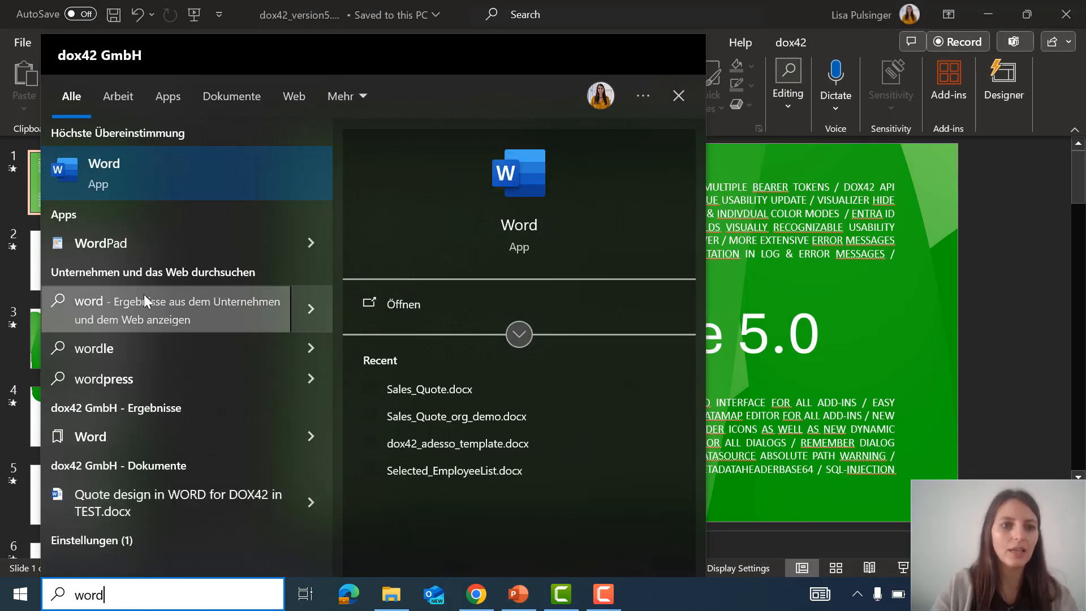
click(164, 187)
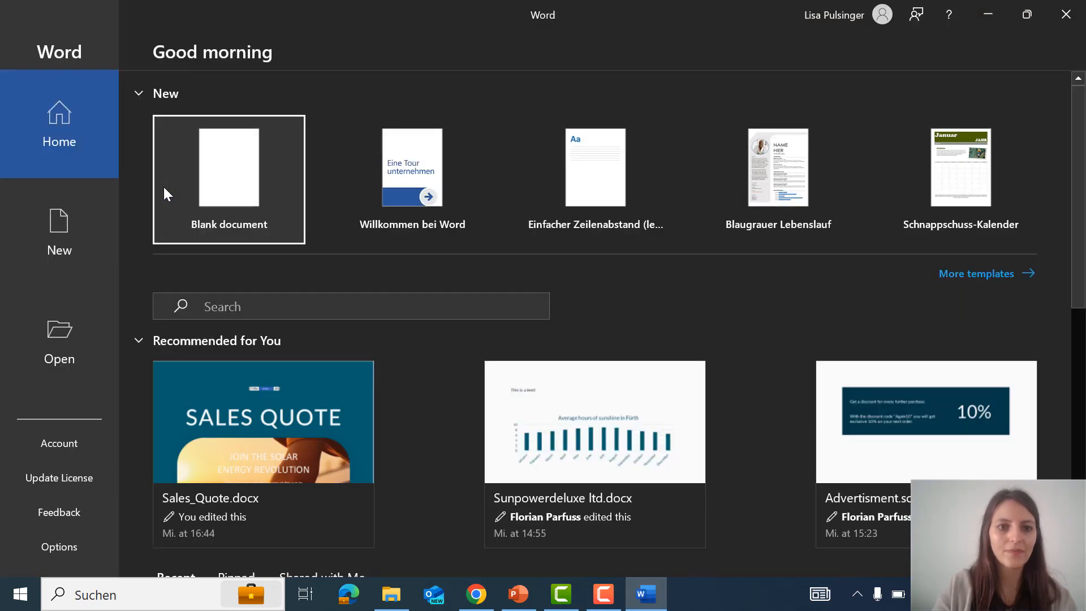
- Open the recommended Sales_Quote.docx, choose the sign-in account, and view the quote information page in dark mode
click(255, 401)
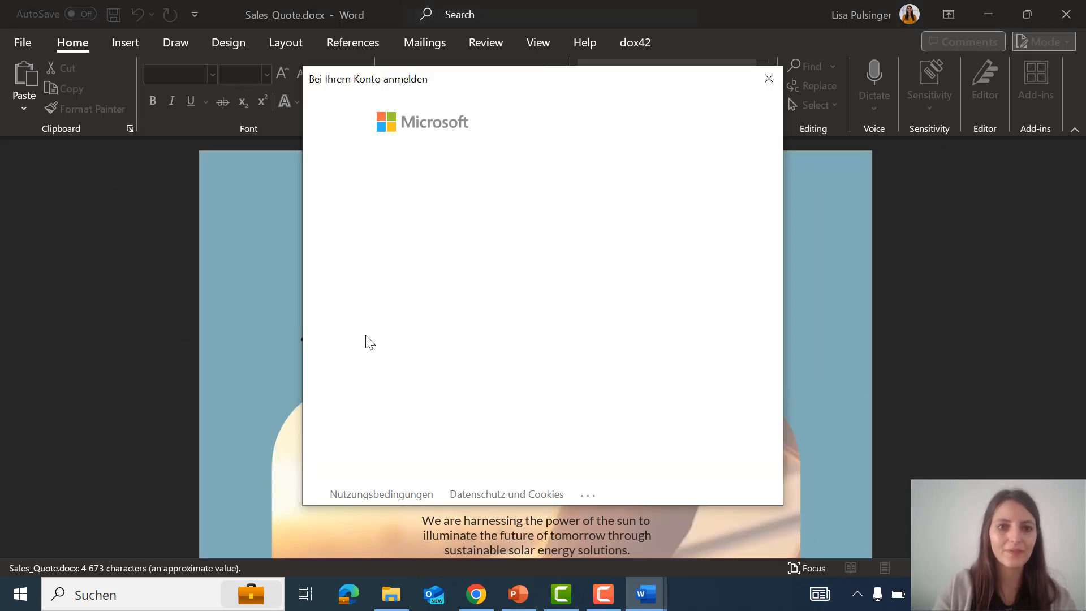
click(558, 214)
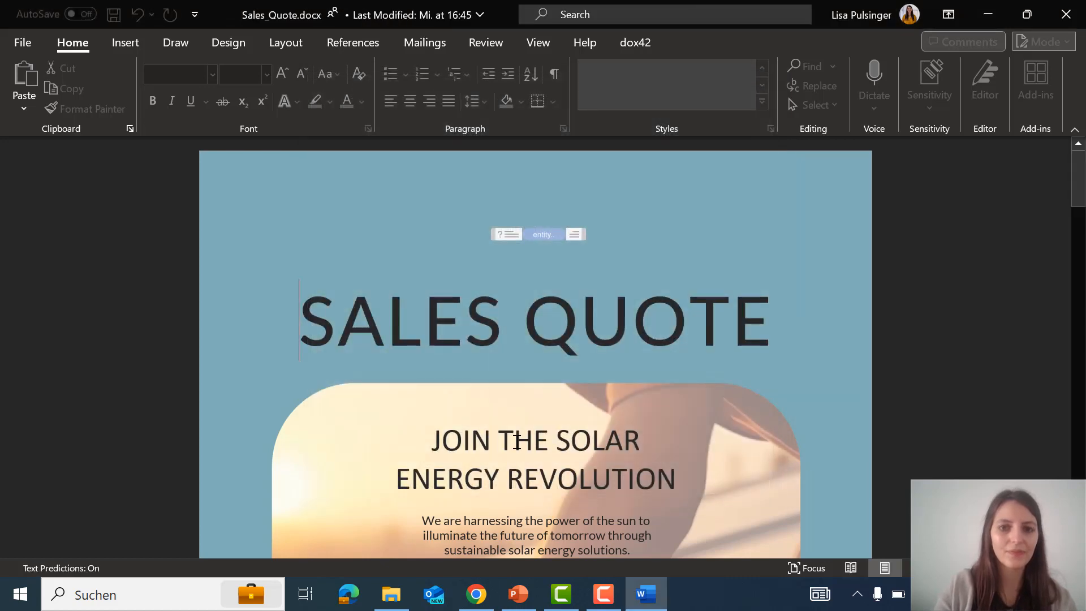
scroll(515, 442, down, 15)
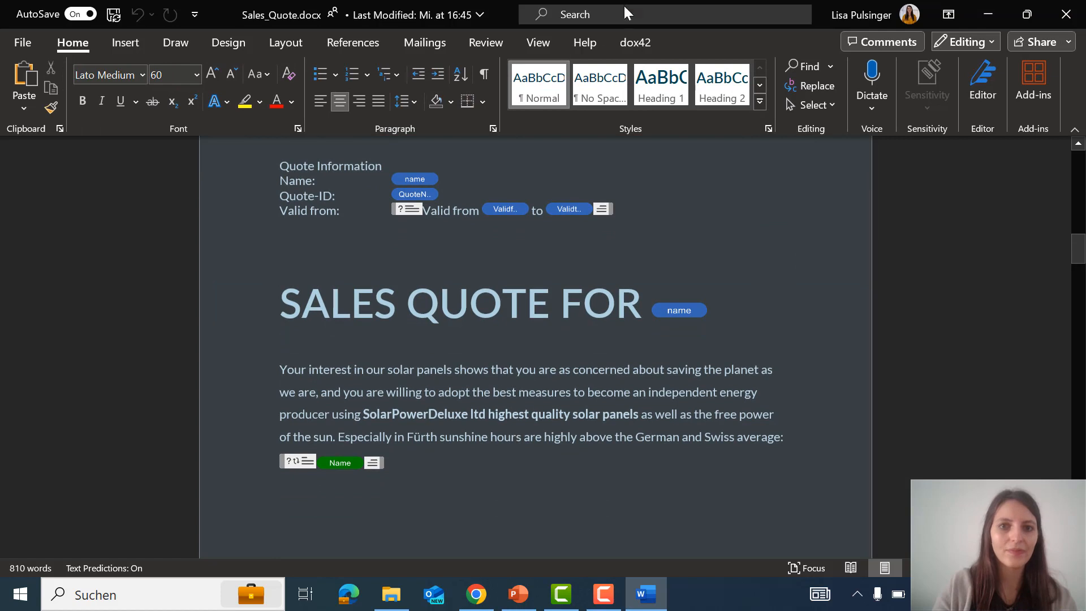
- Show the dox42 data fields for the quote template and browse through the list of data sources
click(628, 41)
click(134, 79)
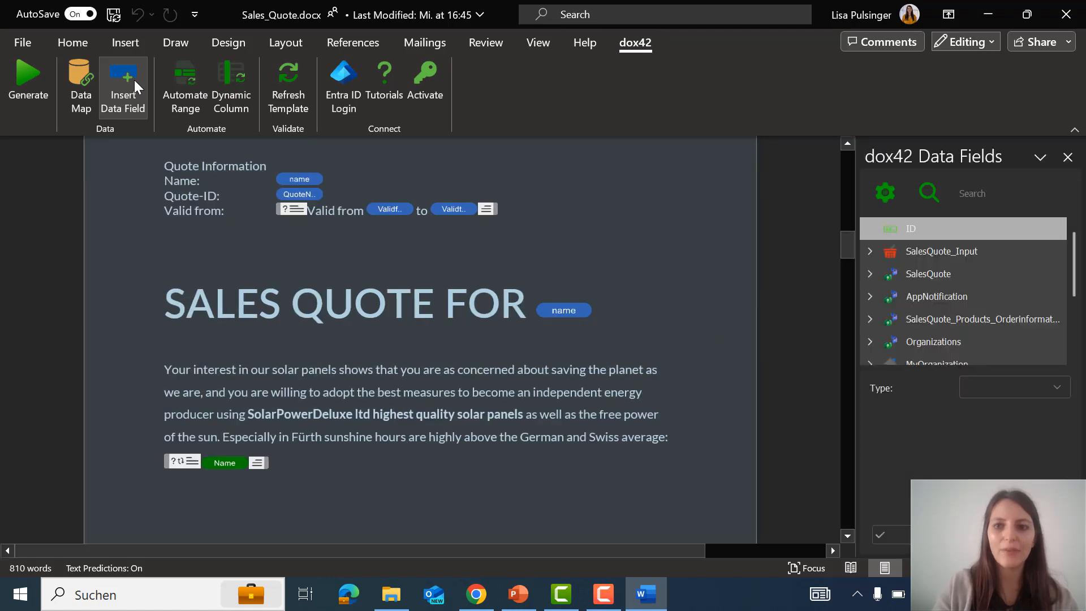
scroll(917, 271, down, 3)
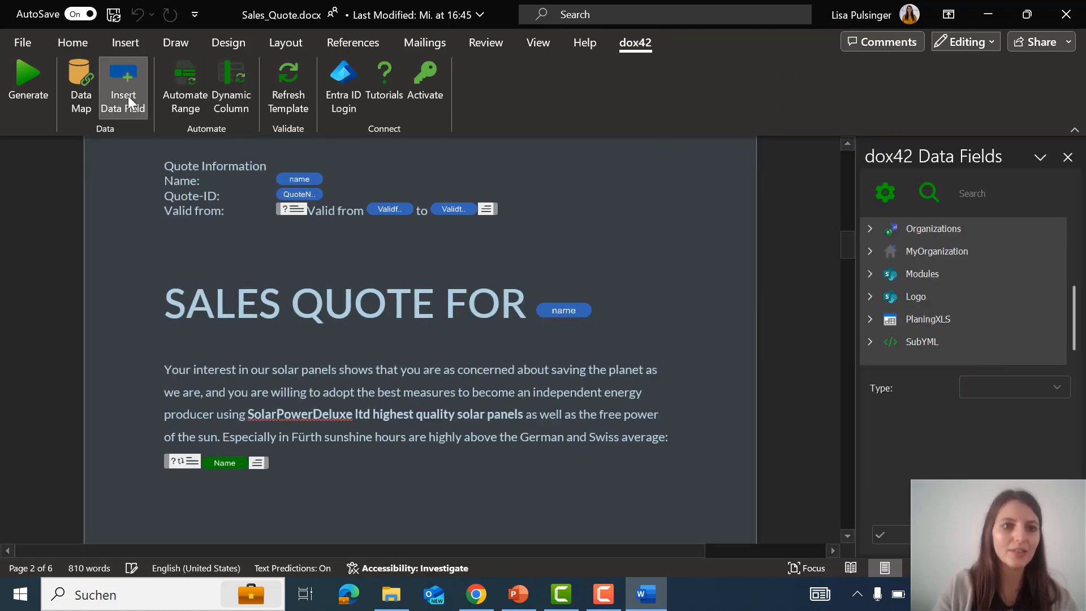
- Open the Data Map Designer, browse the data sources, select SalesQuote, and close the designer
click(84, 90)
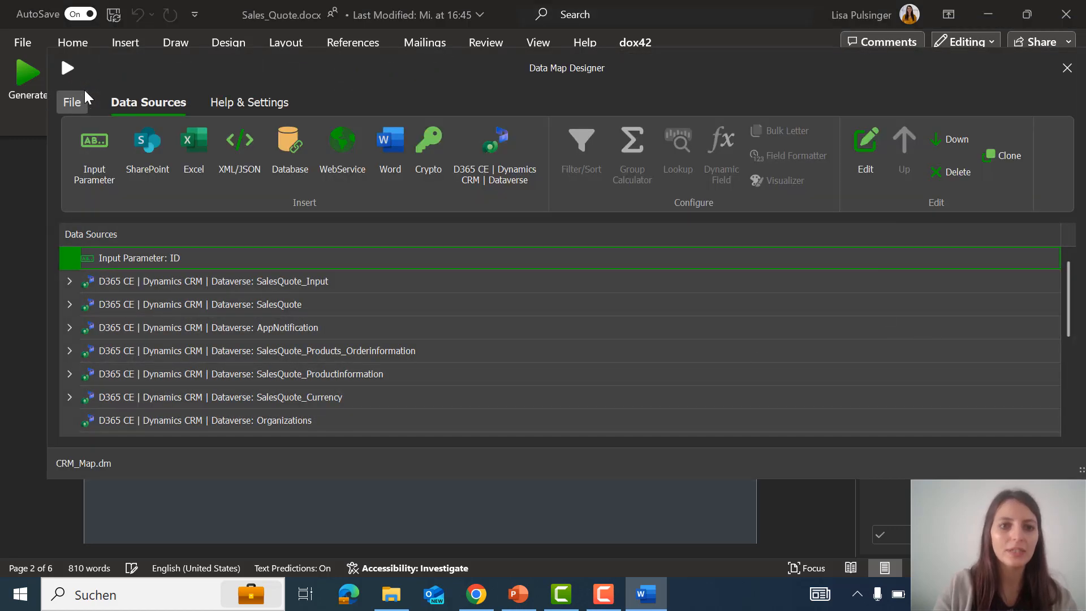
scroll(225, 371, down, 4)
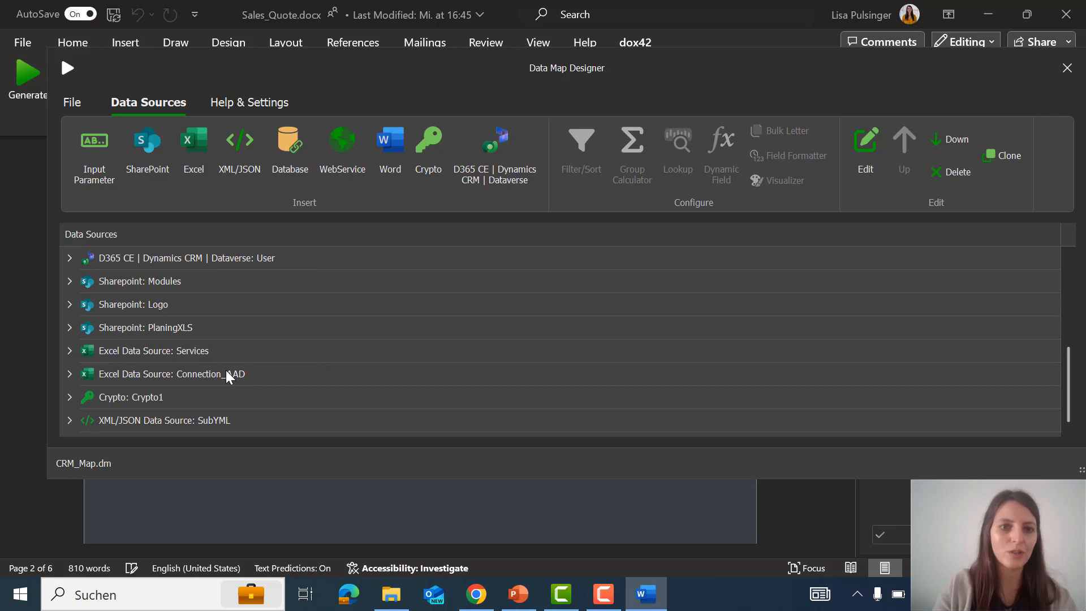
scroll(226, 371, up, 4)
click(256, 312)
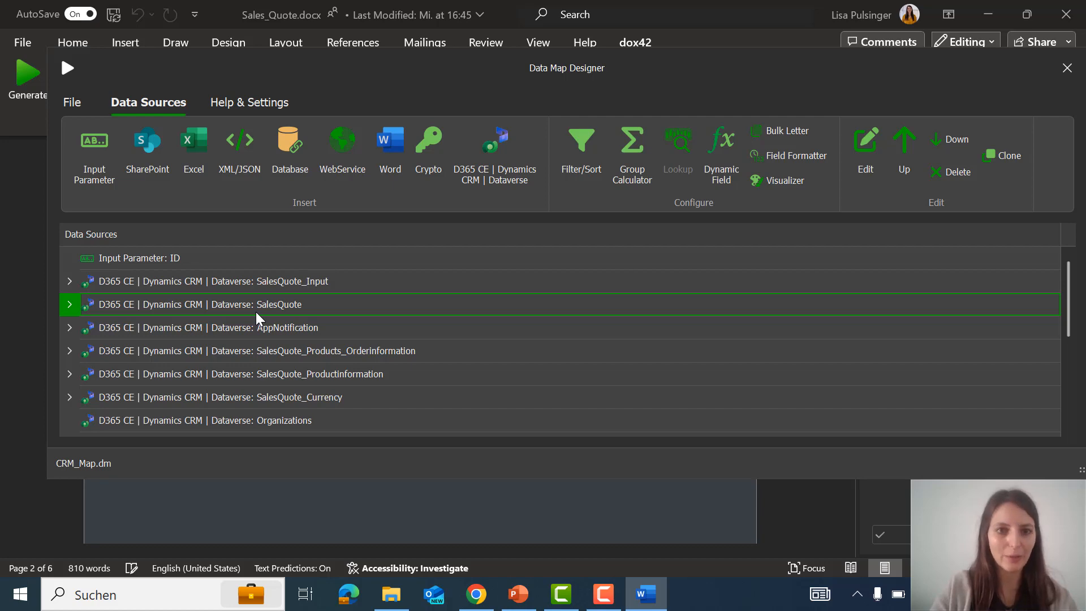
click(1077, 76)
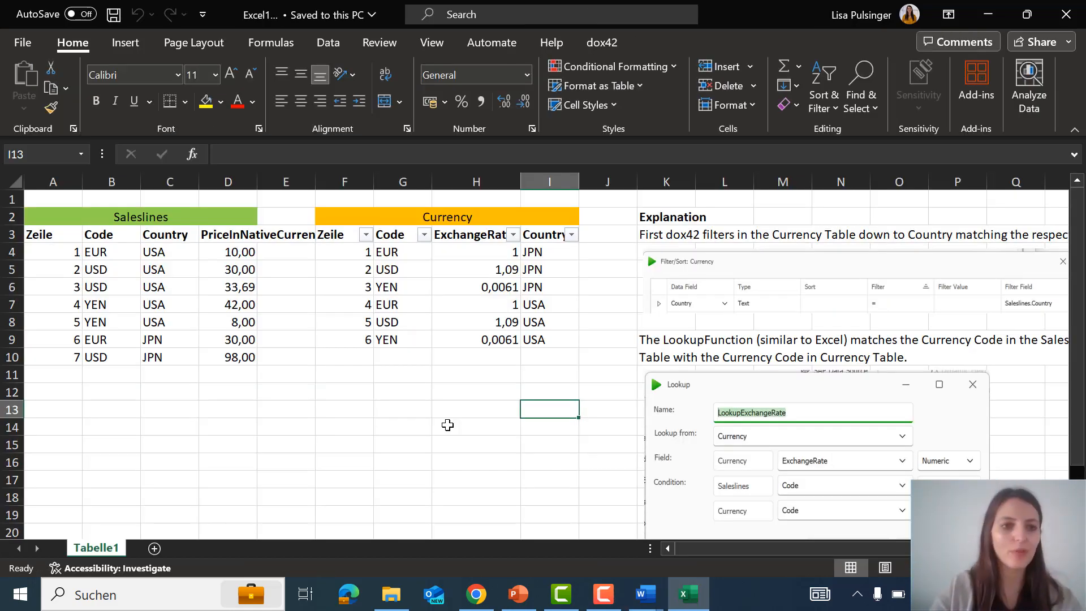
- Examine the Saleslines and Currency tables in the Excel workbook, including the PriceInNativeCurrency column
scroll(658, 262, up, 1)
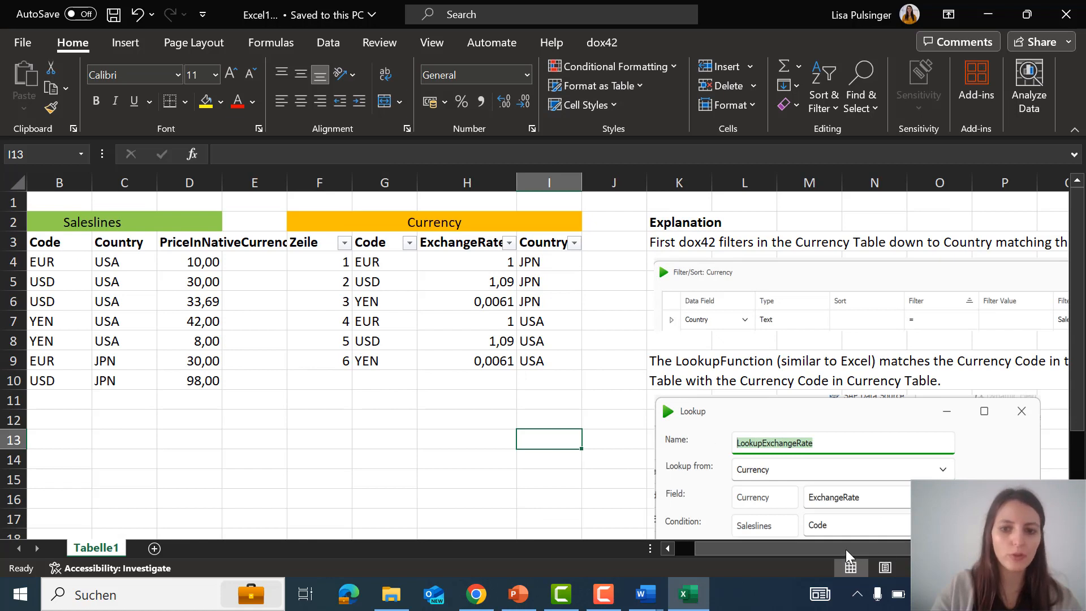
scroll(658, 262, left, 1)
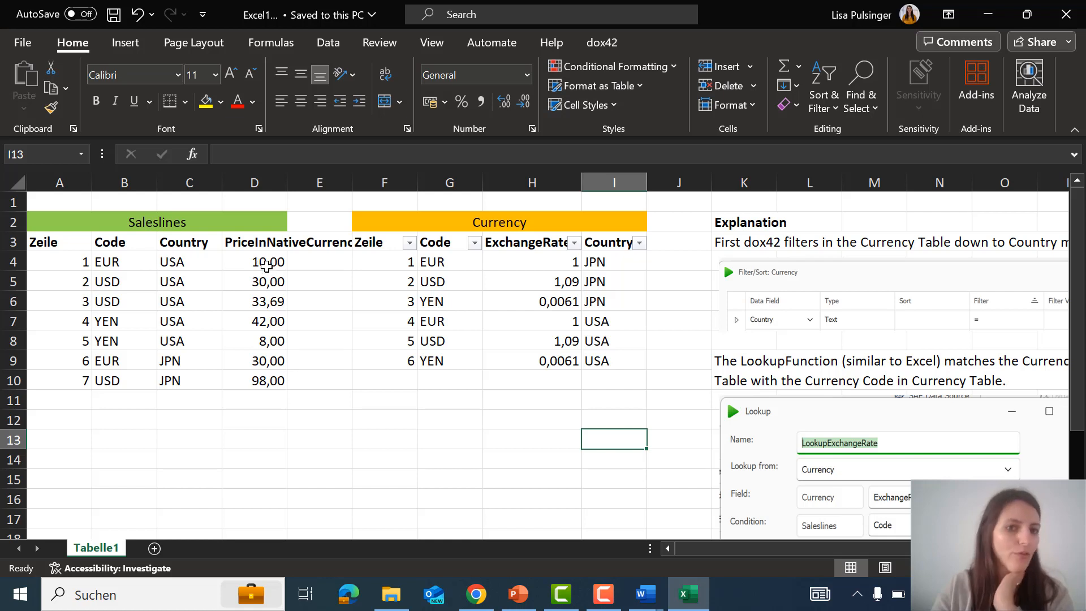
click(257, 246)
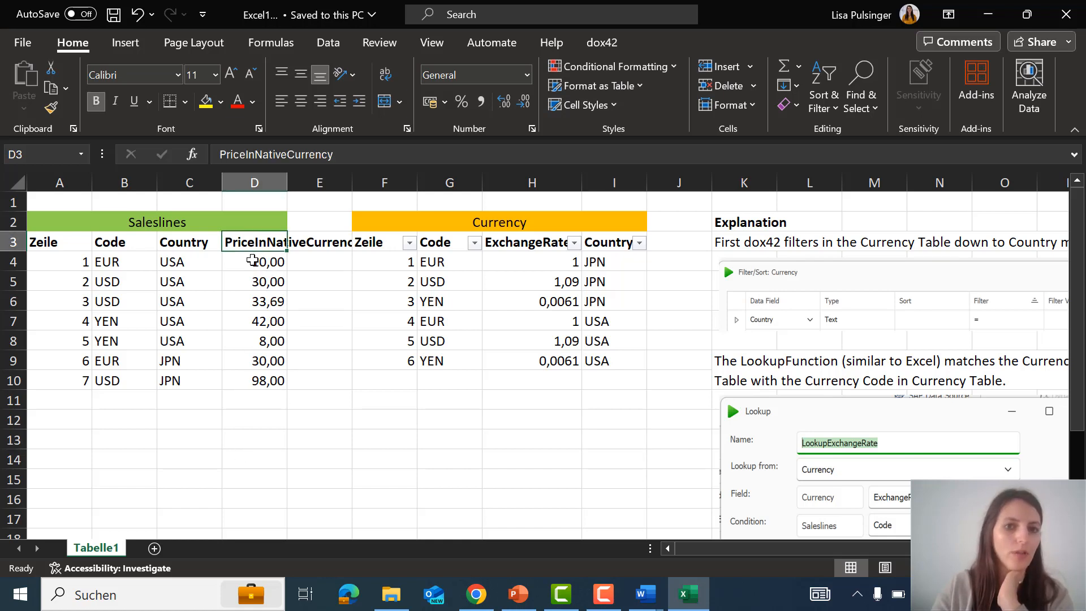
click(467, 220)
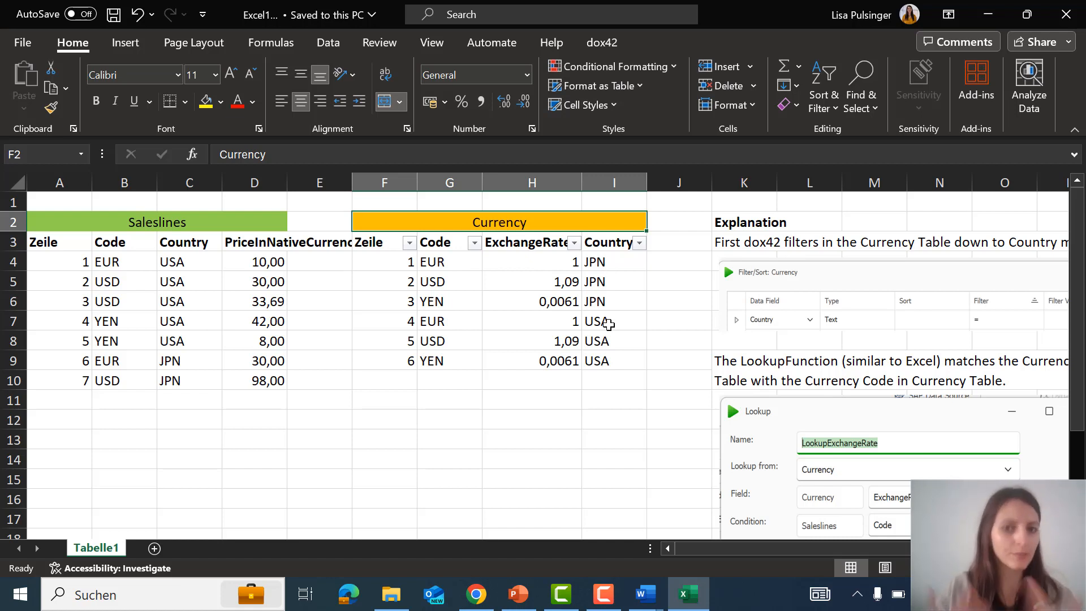
- Close the Excel workbook, open the Word template Doc1.docx, and dismiss the proofing notice
click(1070, 14)
double_click(214, 127)
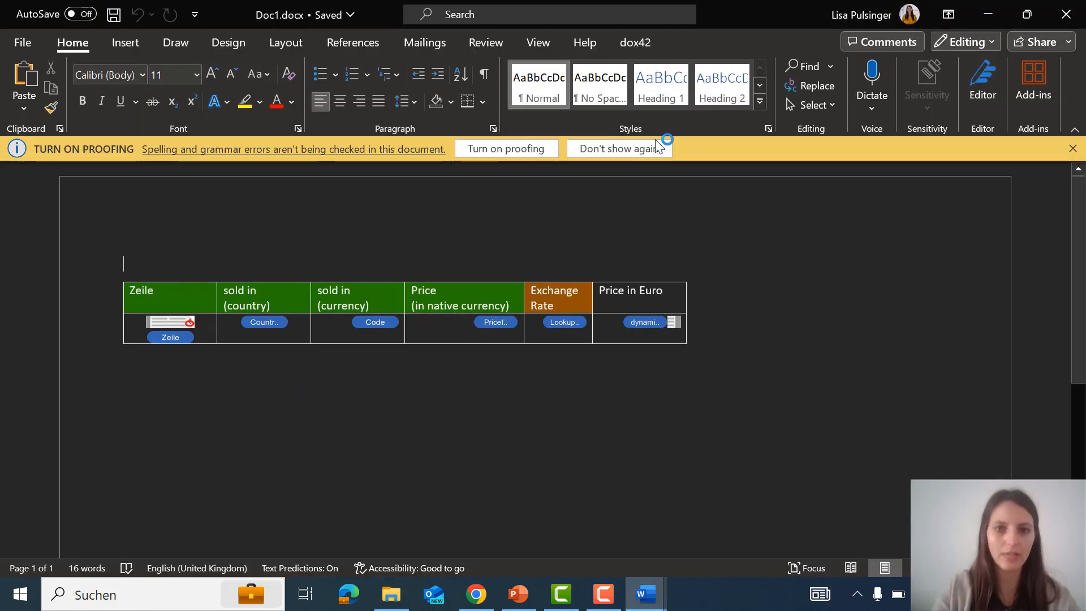
click(1073, 148)
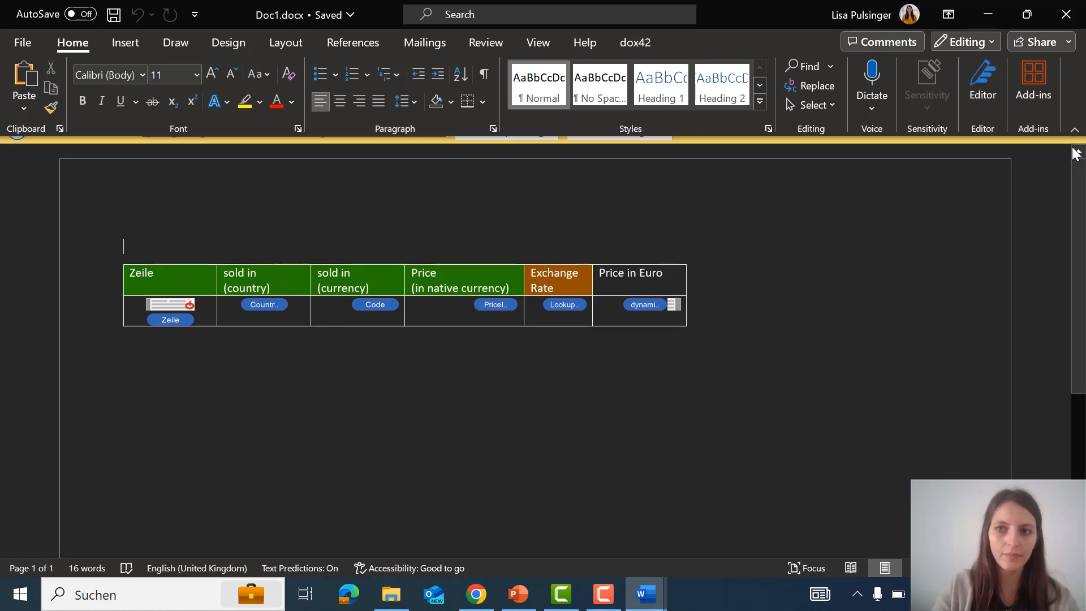
- Open the template's data map and view the settings under the Saleslines and Currency Excel data sources
click(651, 40)
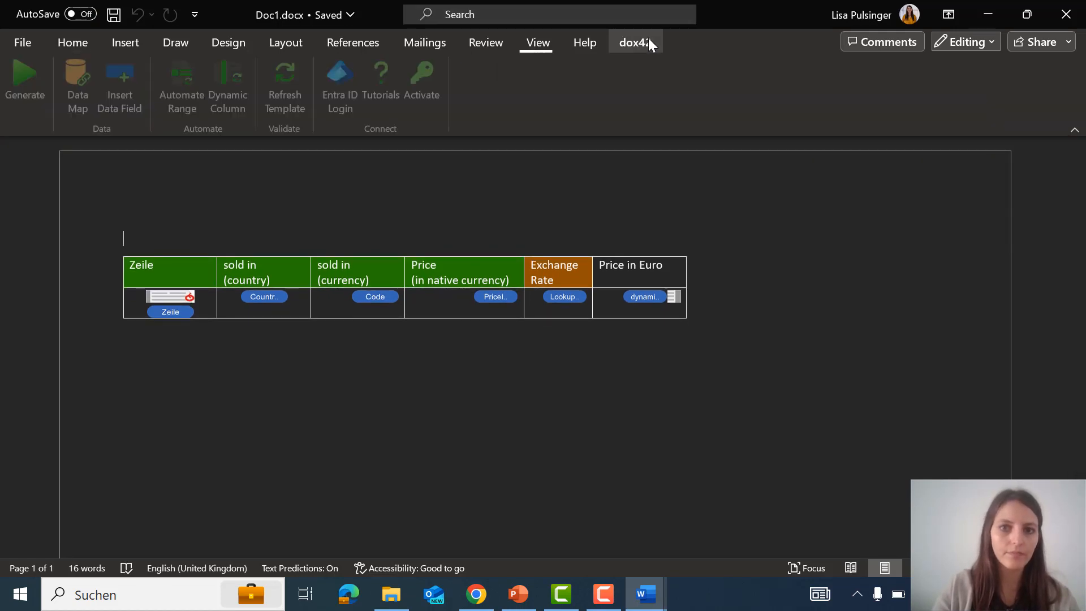
click(82, 103)
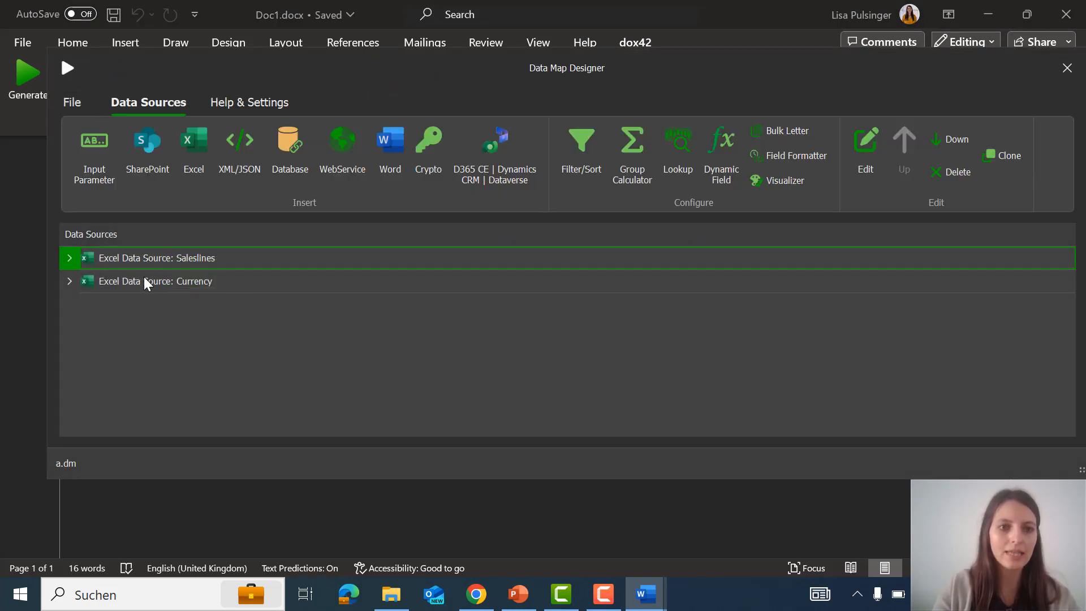
click(69, 259)
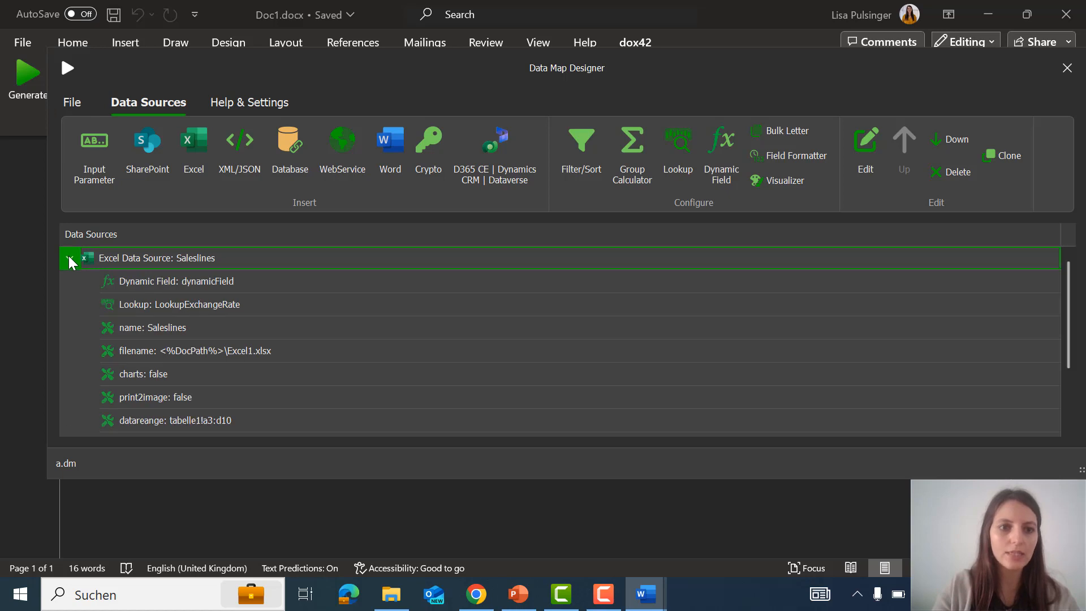
click(70, 259)
click(103, 291)
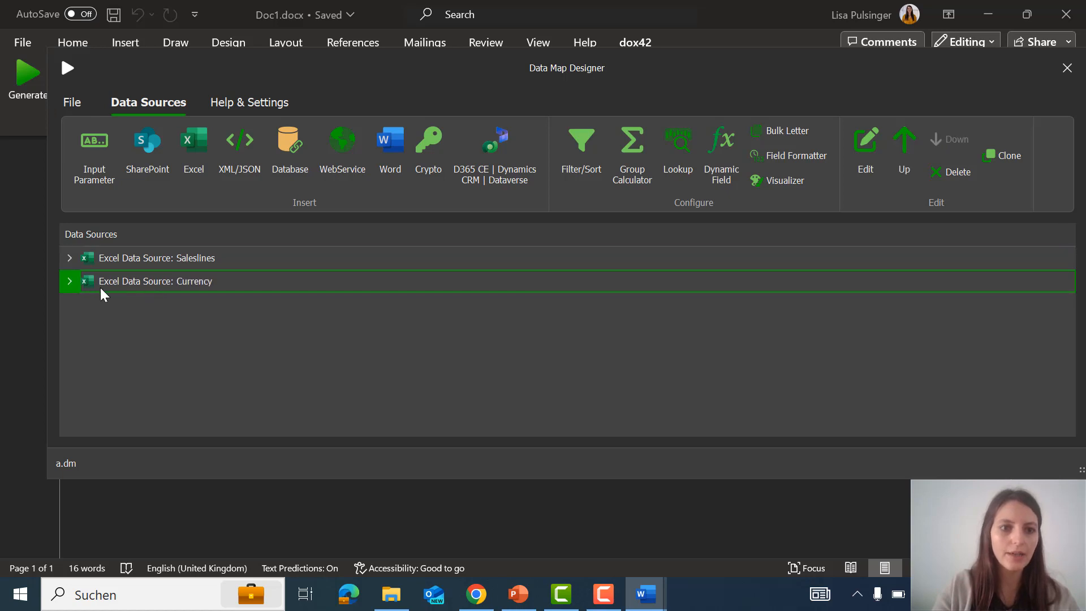
click(70, 281)
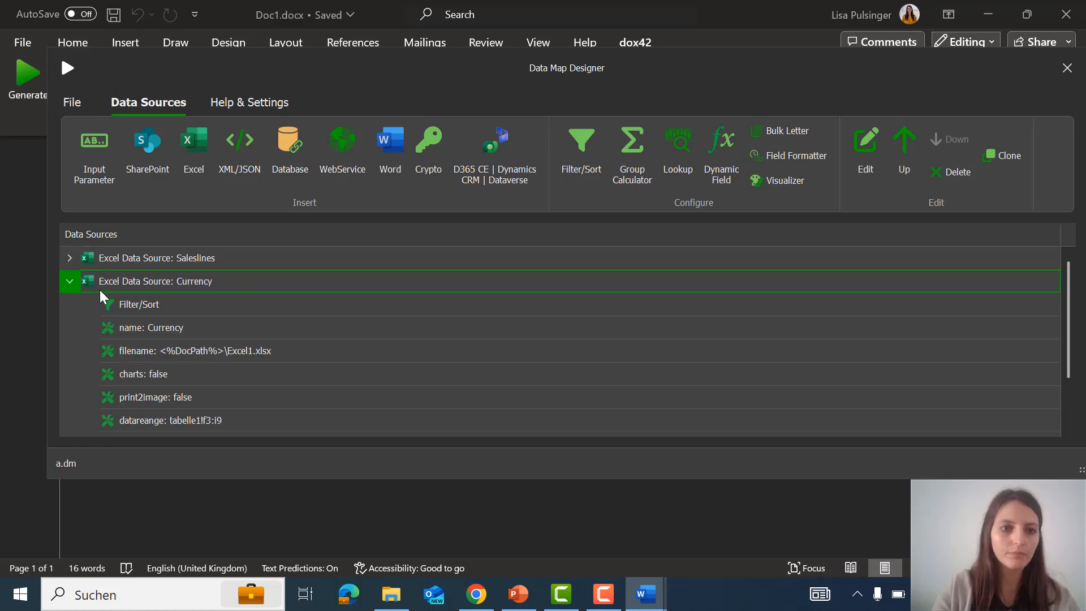
- Open the Currency data source's Filter/Sort settings, inspect the Country filter row, and close the dialog
click(135, 307)
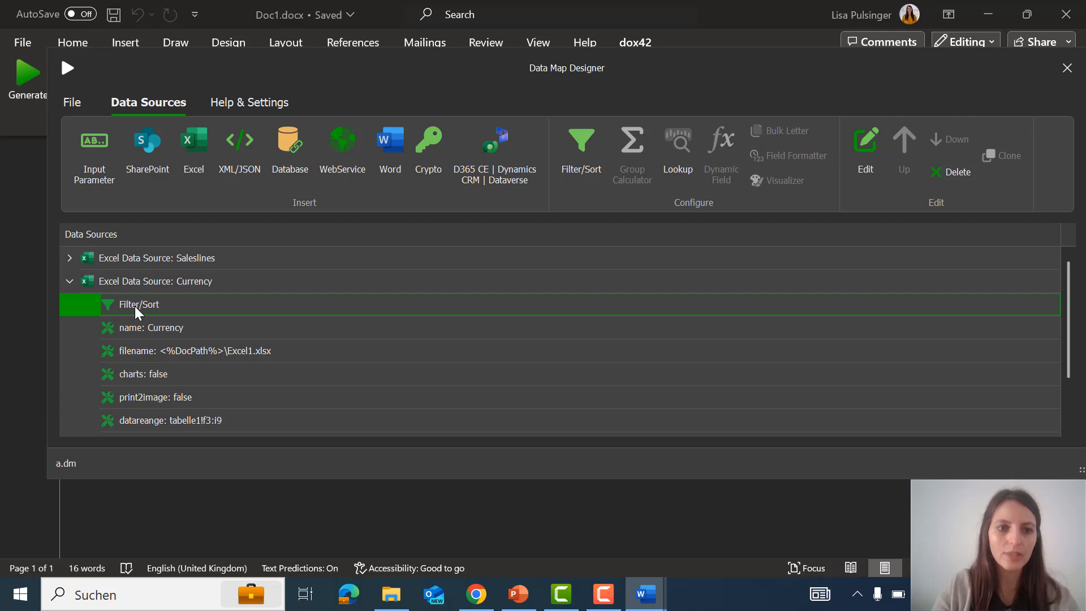
double_click(134, 307)
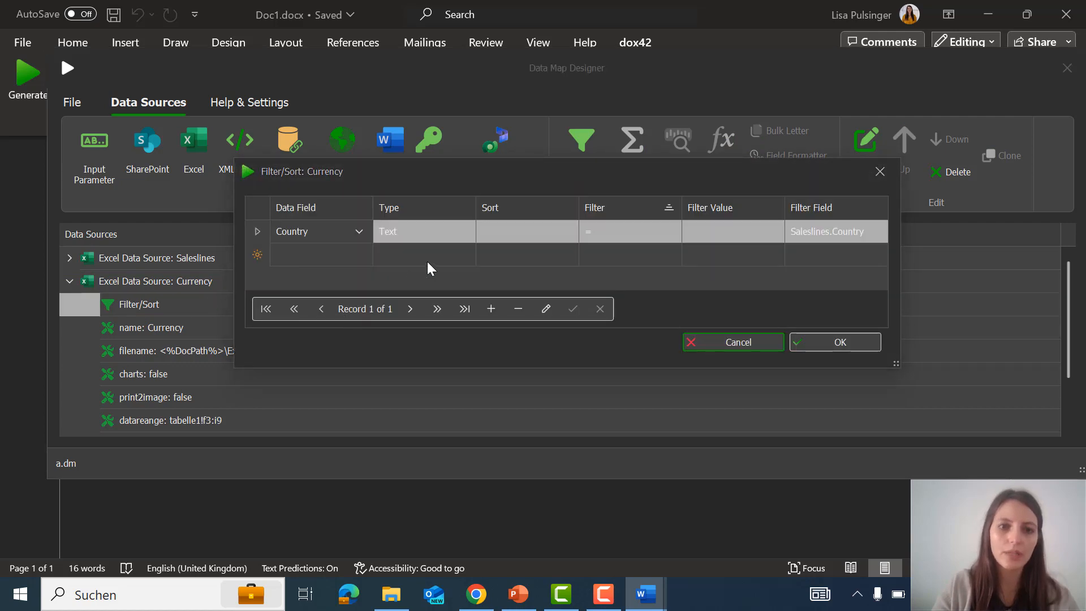
click(414, 237)
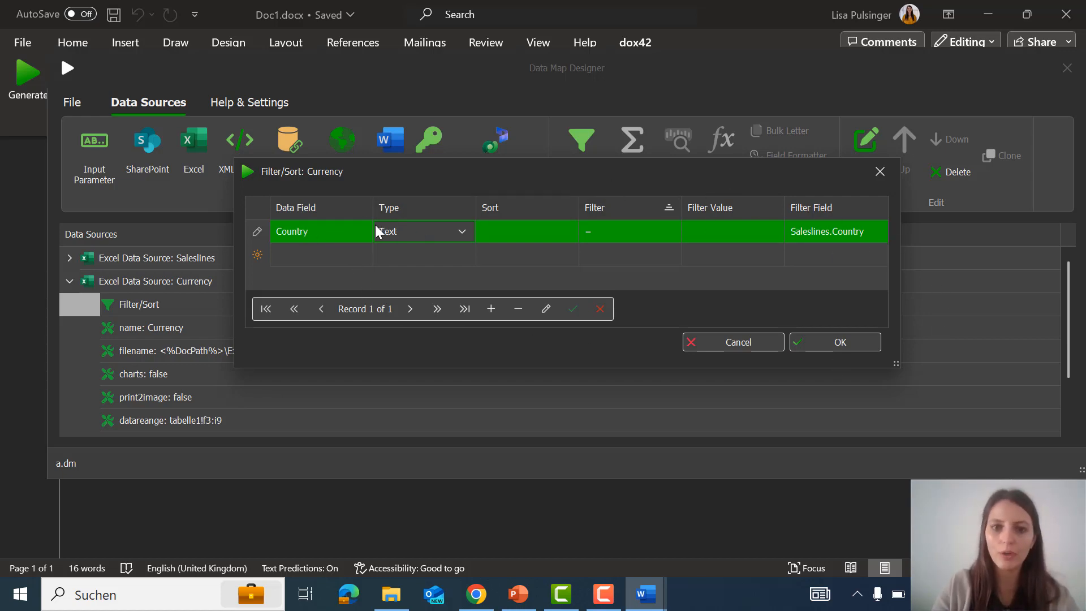
click(883, 179)
- Open the LookupExchangeRate lookup under the Saleslines data source and move its dialog slightly lower
click(168, 261)
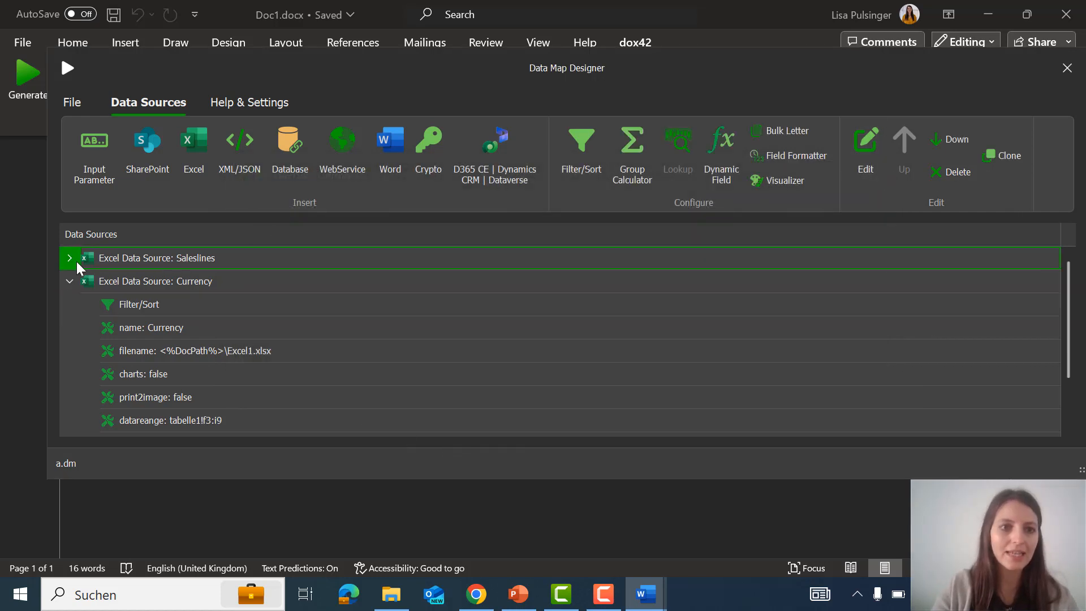
click(69, 259)
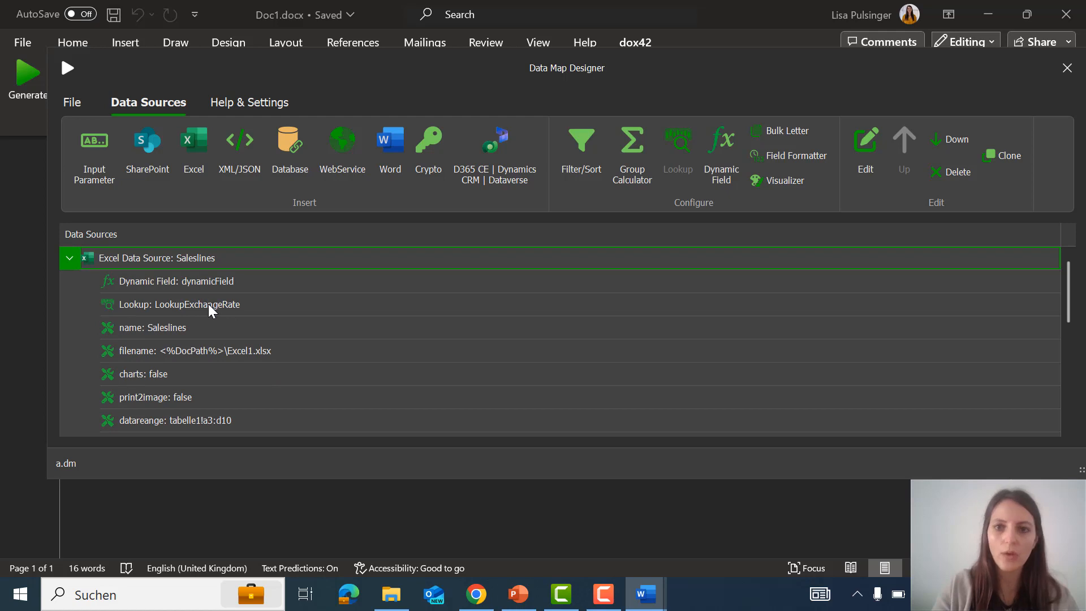
click(210, 304)
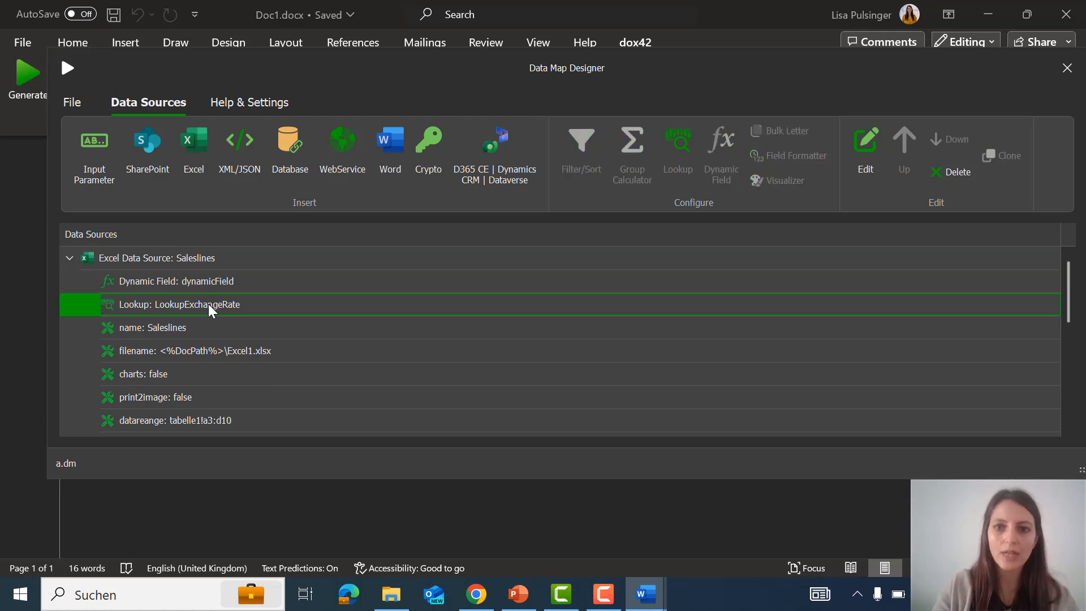
click(682, 159)
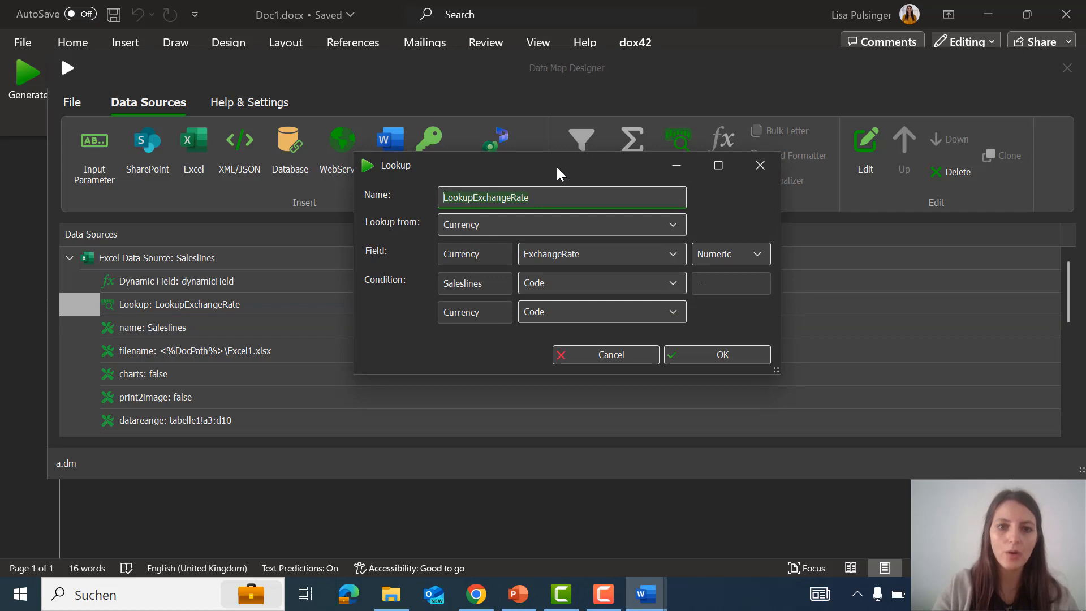
drag(518, 164, 521, 184)
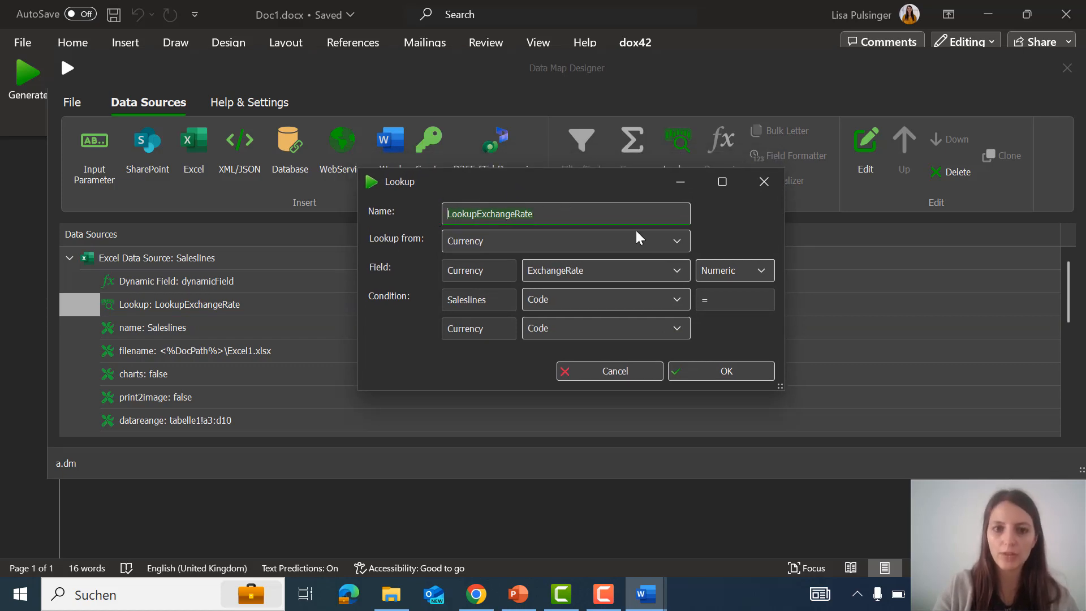
- Inspect the lookup's source table and ExchangeRate field choices, and close the dialog without changing anything
click(667, 242)
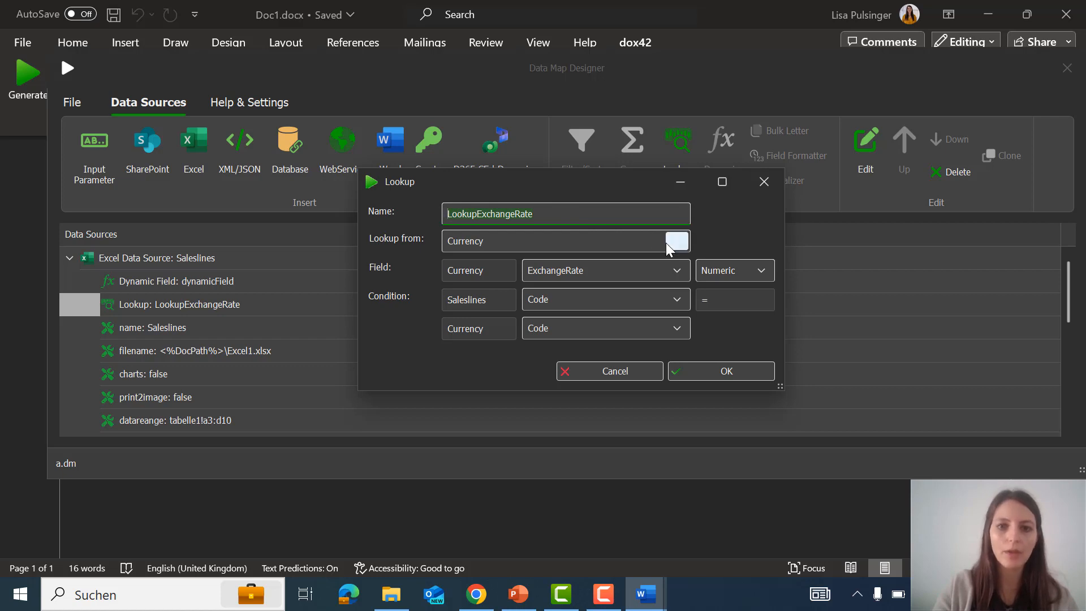
click(712, 243)
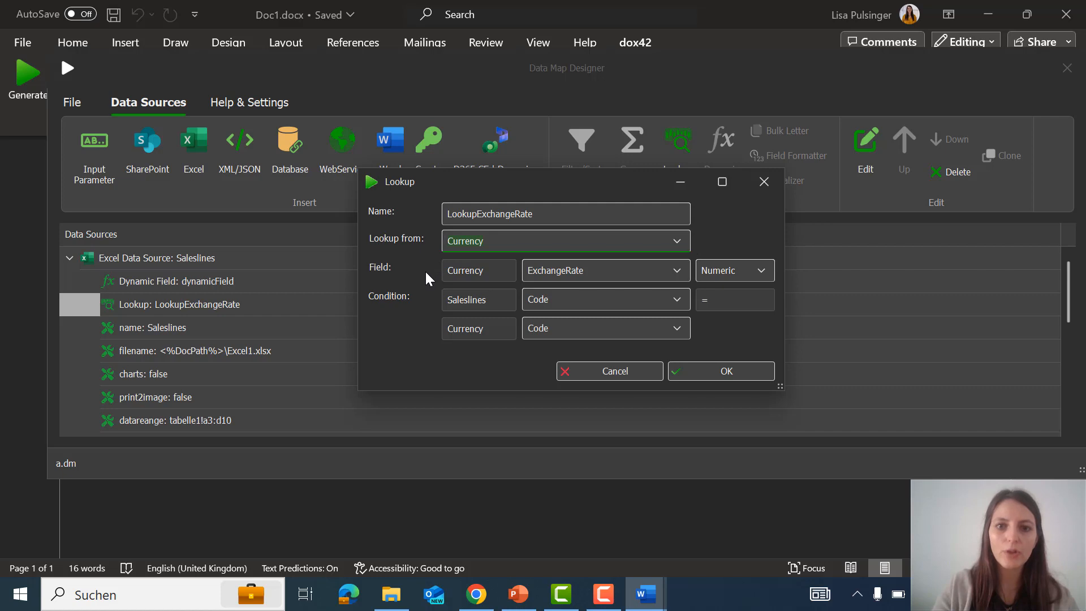
click(683, 270)
click(682, 271)
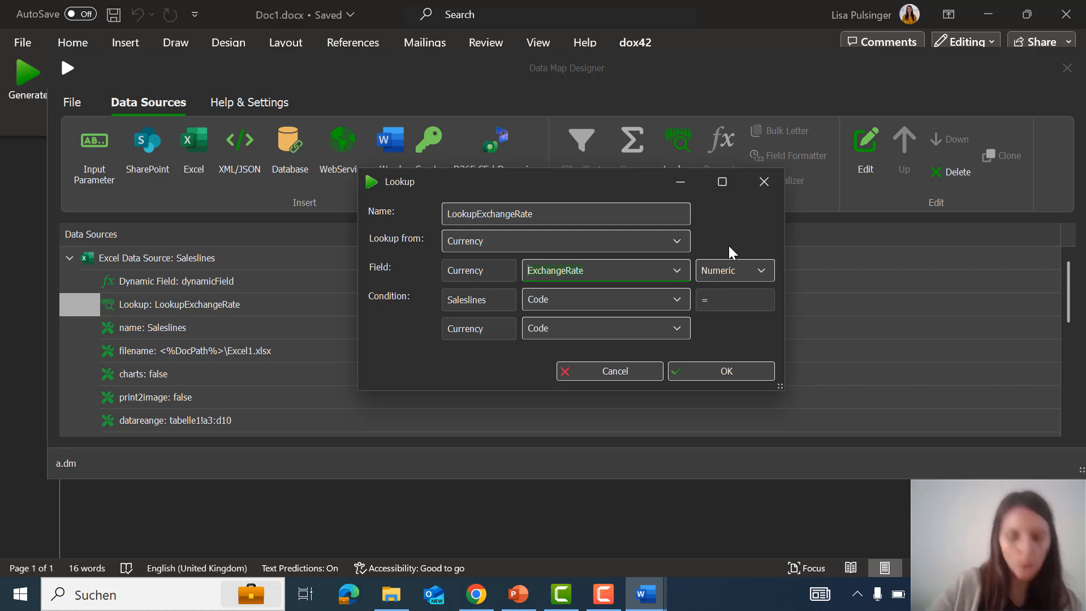
click(765, 188)
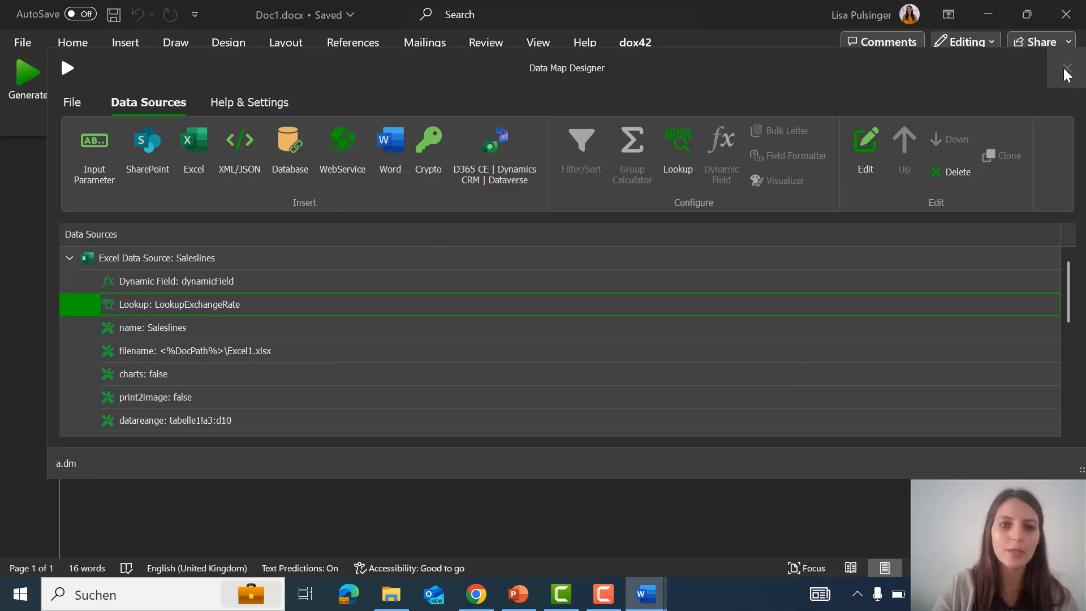
- Close the Data Map Designer and generate the document from the Doc1.docx template
click(1067, 68)
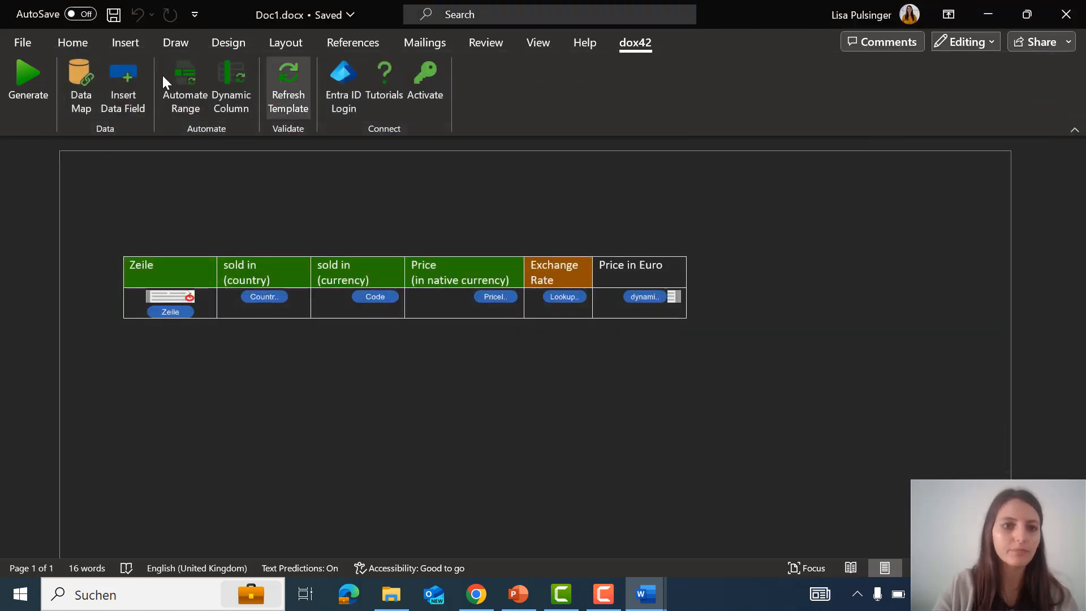
click(48, 99)
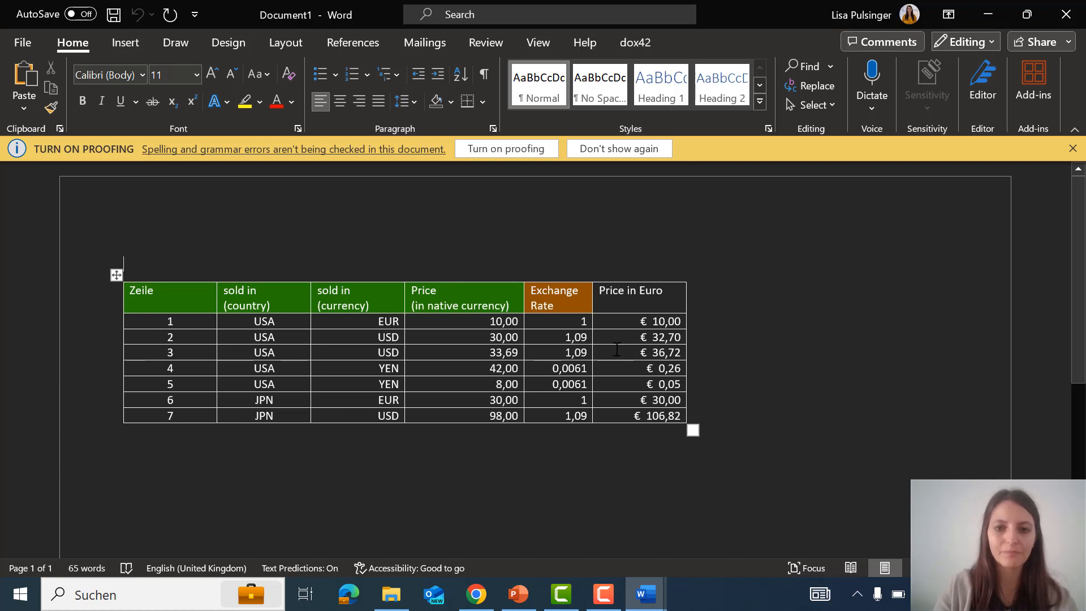
- Switch to the dox42 Core 5.0 presentation in PowerPoint, start the slide show from the beginning, and advance it
click(519, 594)
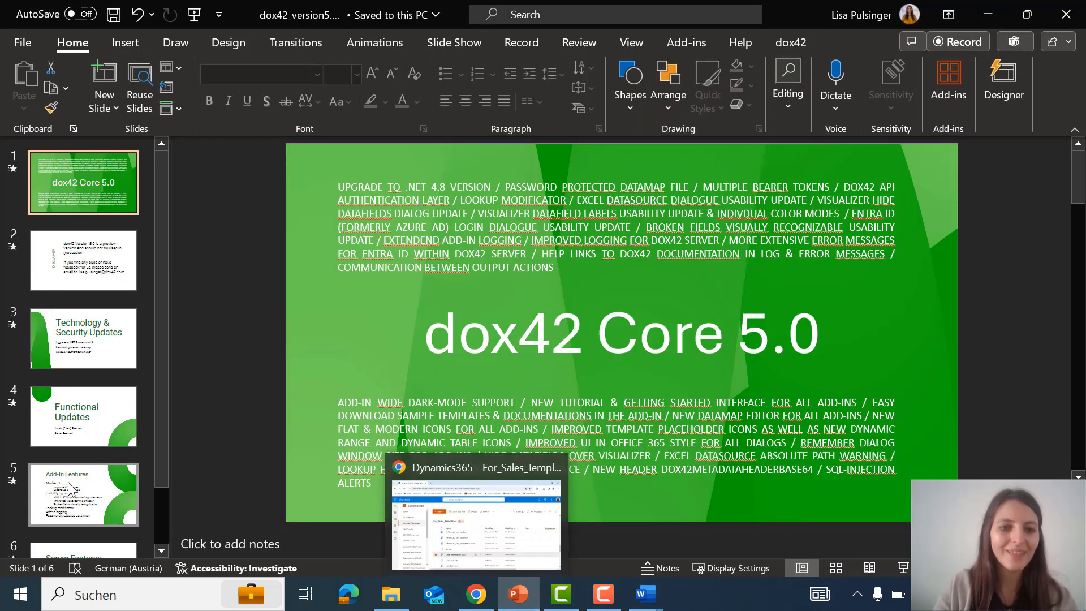
scroll(69, 487, down, 2)
key(F5)
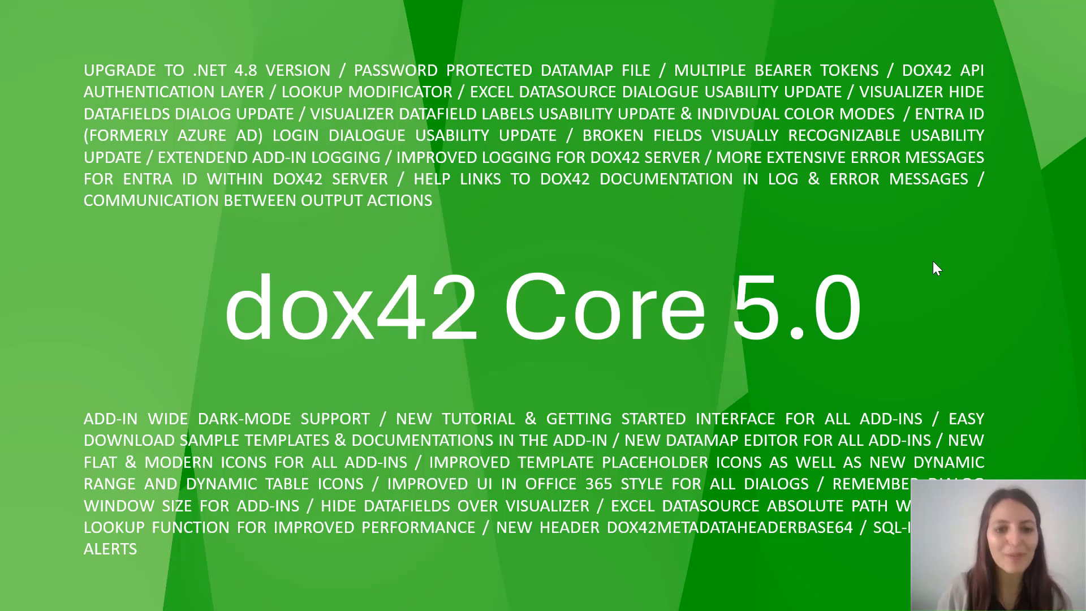
key(Right)
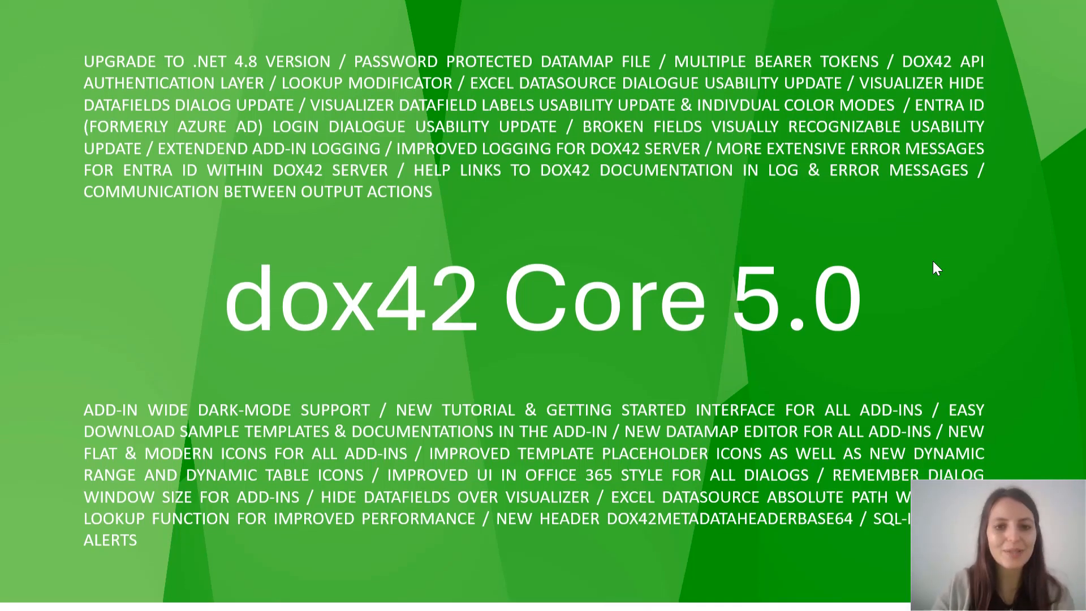